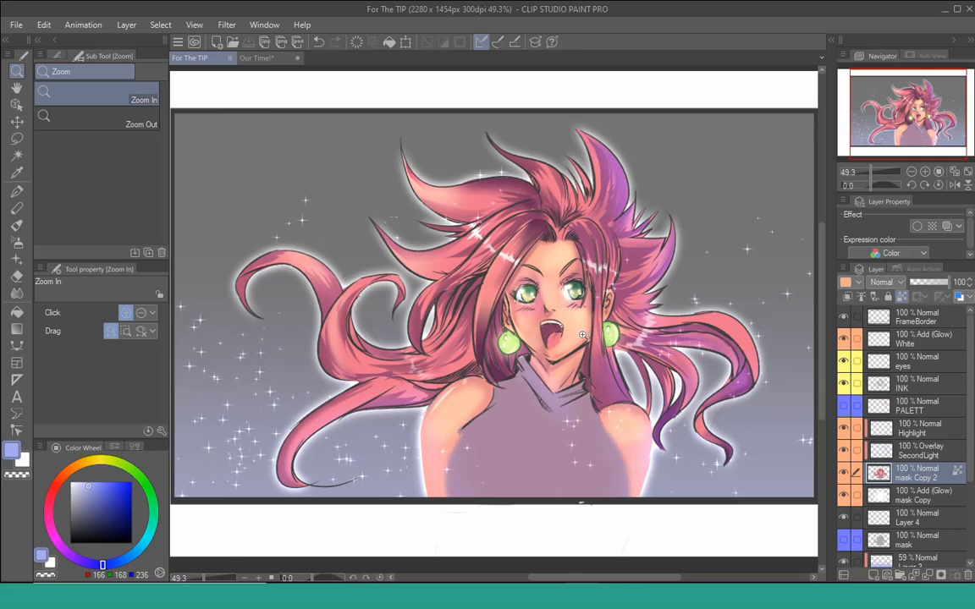
# Step: Look over the finished For The TIP illustration and switch to the Our Time! document
pyautogui.moveTo(584, 337)
pyautogui.mouseDown()
pyautogui.moveTo(578, 347)
pyautogui.moveTo(580, 336)
pyautogui.mouseUp()
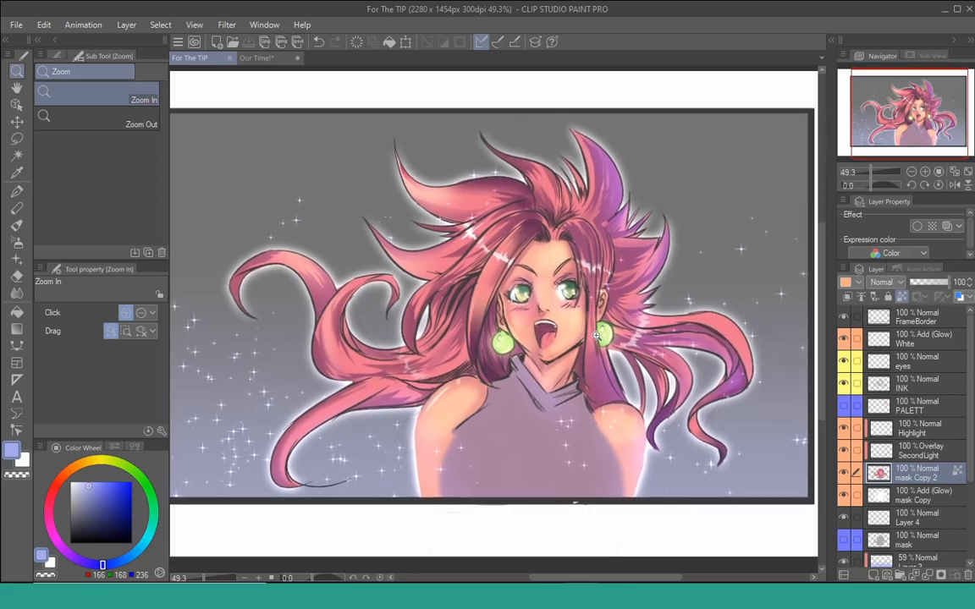
pyautogui.moveTo(541, 348); pyautogui.dragTo(538, 349)
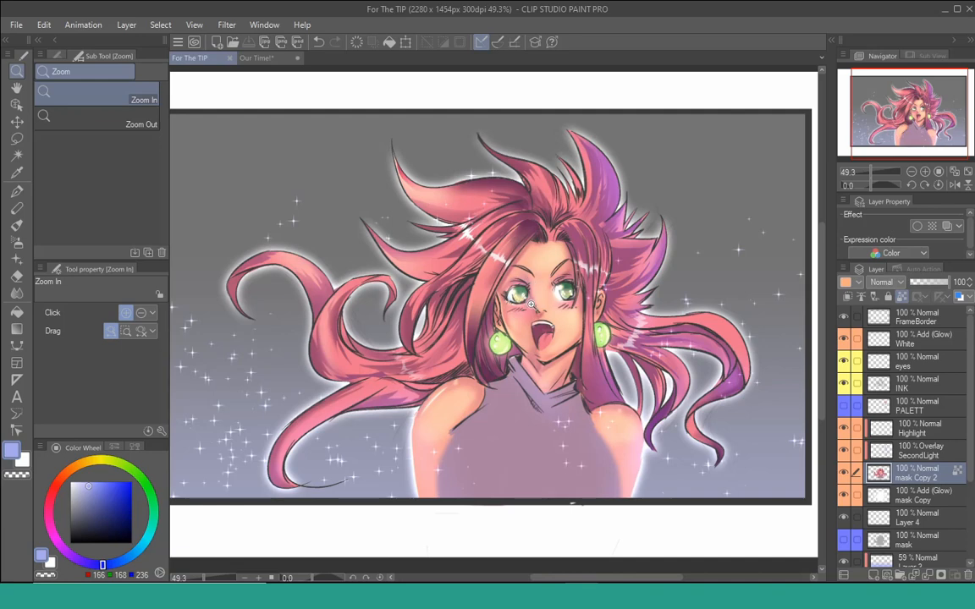
pyautogui.moveTo(532, 306); pyautogui.dragTo(553, 304)
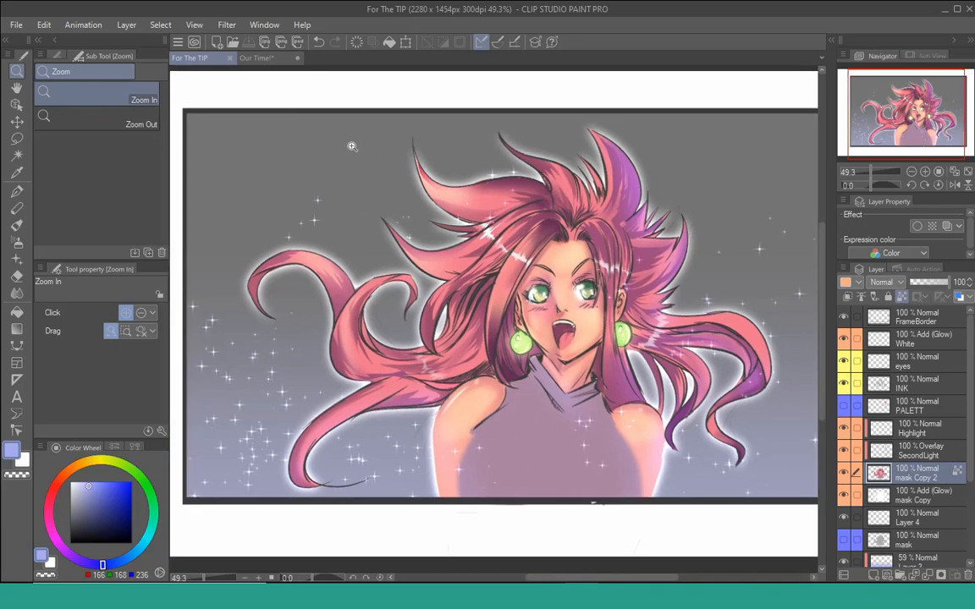
pyautogui.click(255, 57)
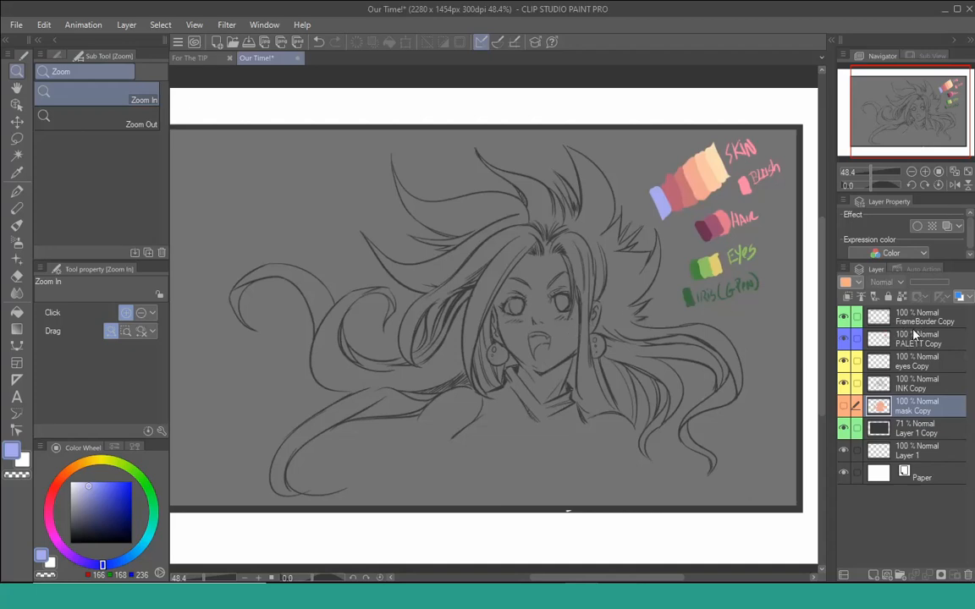
# Step: Hide and show the FrameBorder Copy layer to check what it contains
pyautogui.click(897, 318)
pyautogui.click(844, 317)
pyautogui.click(844, 317)
pyautogui.click(844, 317)
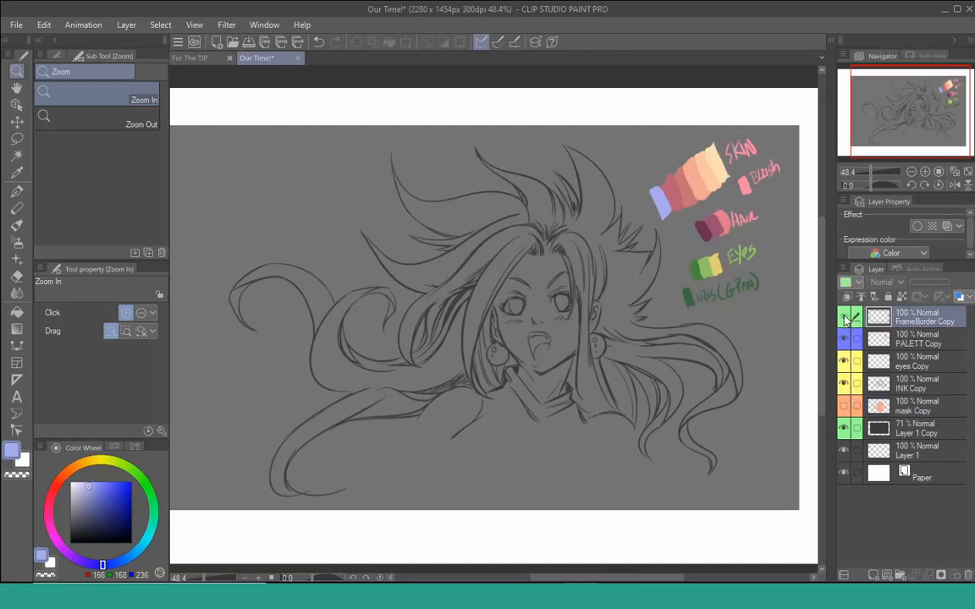
pyautogui.click(843, 318)
pyautogui.moveTo(694, 347); pyautogui.dragTo(717, 342)
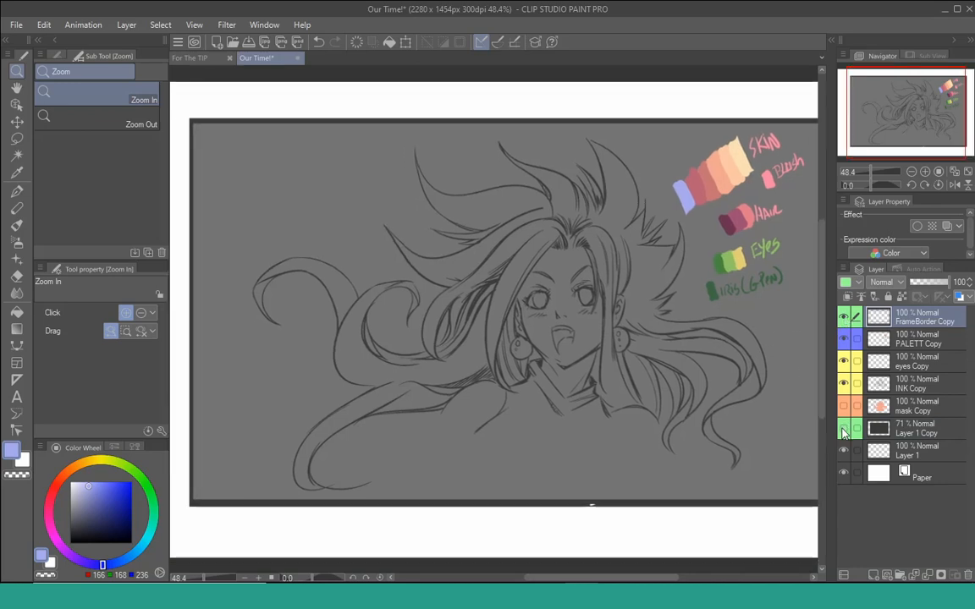
# Step: Hide and show the Layer 1 Copy layer to check its effect on the canvas
pyautogui.click(843, 430)
pyautogui.click(843, 430)
pyautogui.click(843, 430)
pyautogui.click(843, 430)
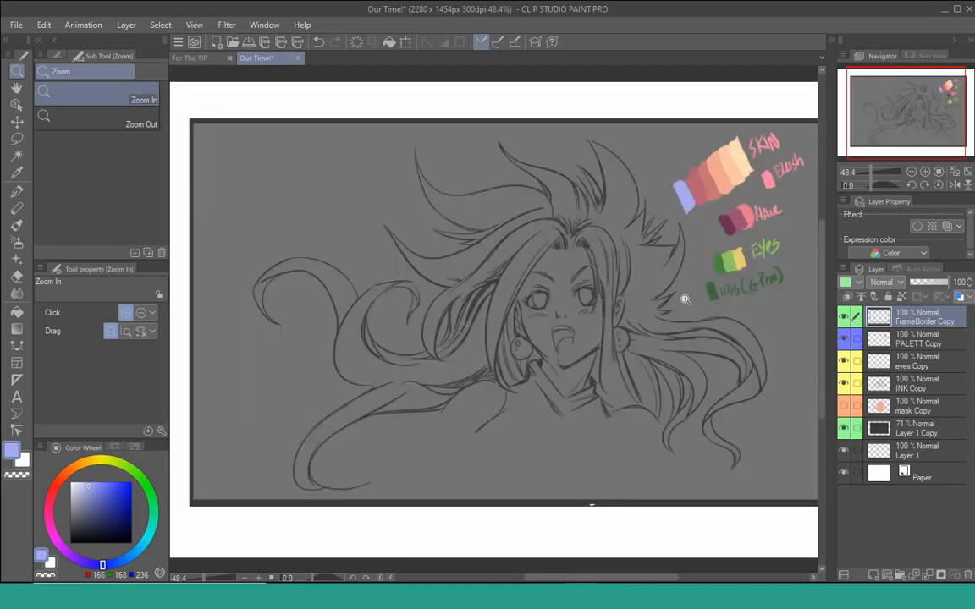
pyautogui.scroll(-3, 690, 343)
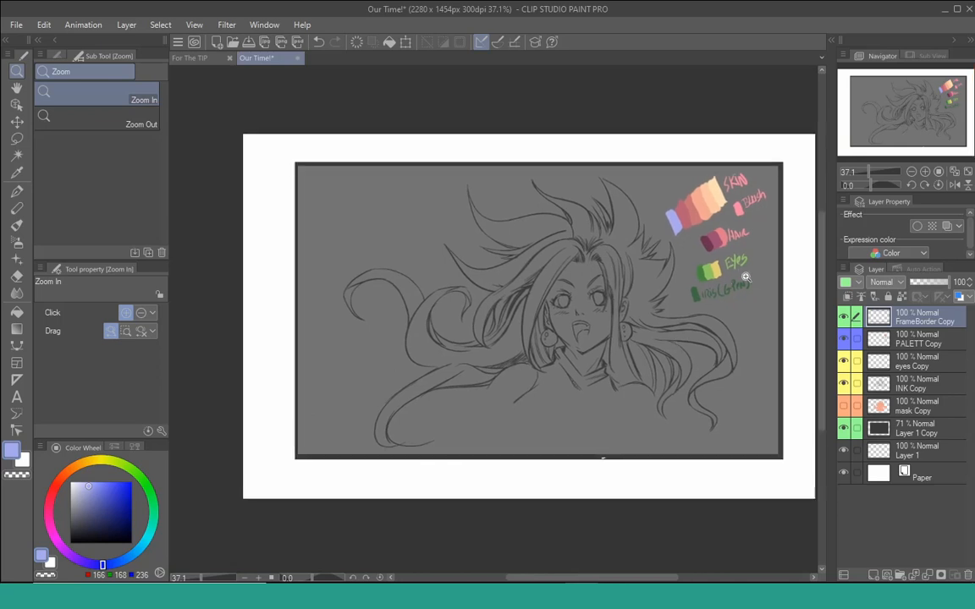
pyautogui.scroll(2, 668, 330)
pyautogui.moveTo(666, 345); pyautogui.dragTo(655, 339)
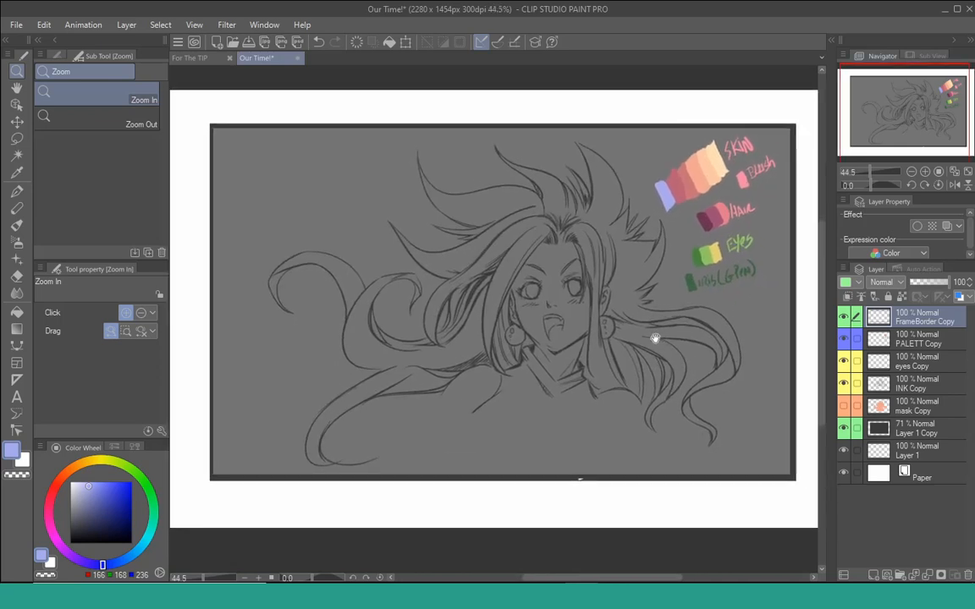
# Step: Hide and show the PALETT Copy layer to check the colour swatches it holds
pyautogui.click(845, 340)
pyautogui.click(845, 340)
pyautogui.click(845, 340)
pyautogui.click(844, 340)
pyautogui.moveTo(674, 231)
pyautogui.mouseDown()
pyautogui.moveTo(668, 253)
pyautogui.moveTo(671, 243)
pyautogui.mouseUp()
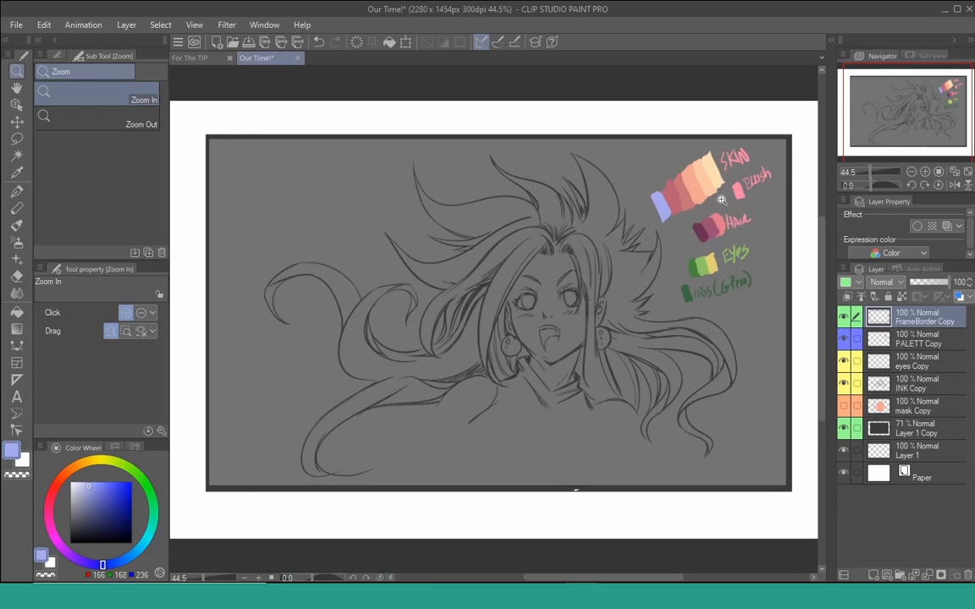
# Step: Make the mask Copy layer visible so the flat skin-coloured silhouette shows under the ink
pyautogui.click(904, 362)
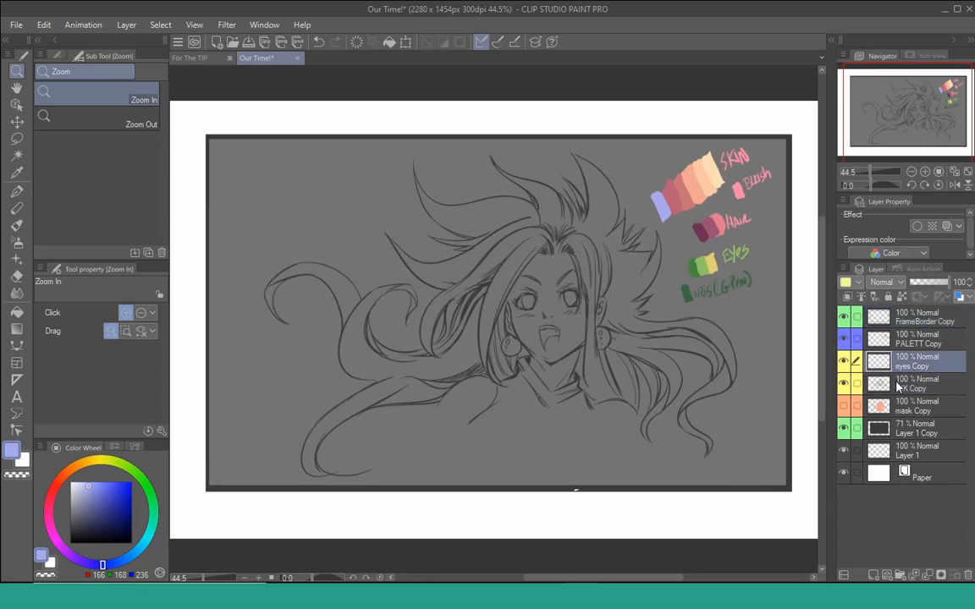
pyautogui.click(899, 386)
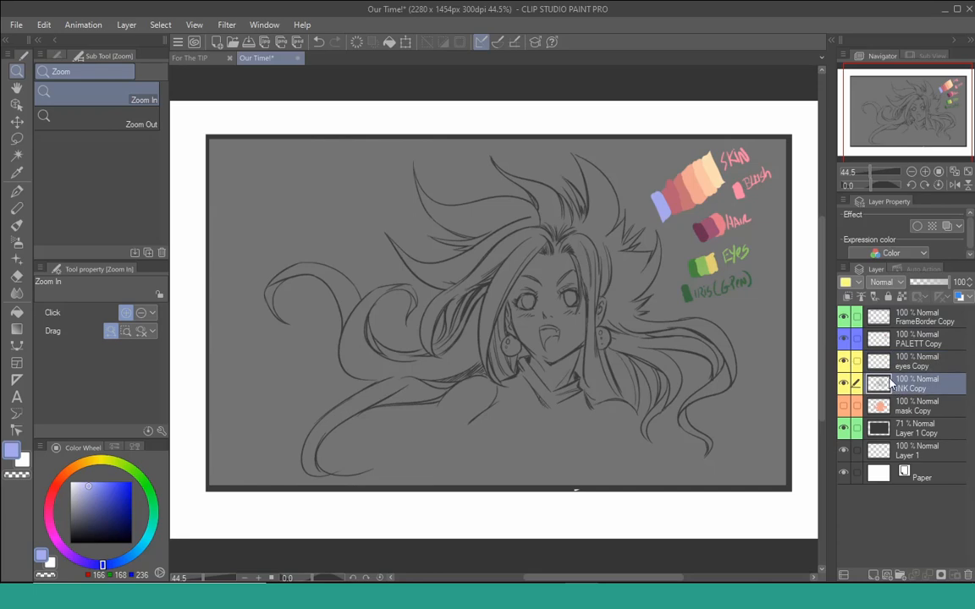
pyautogui.click(843, 406)
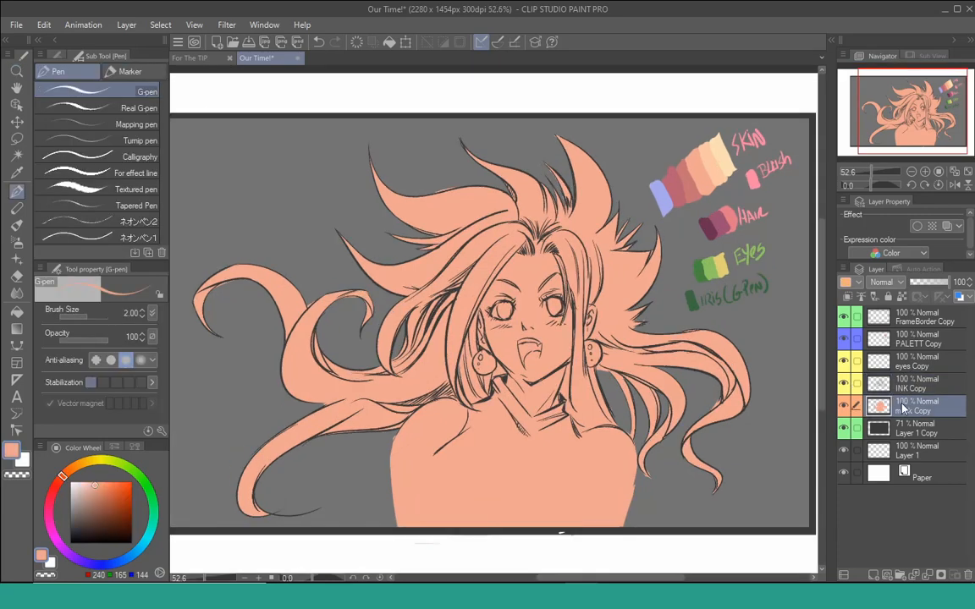
# Step: Add a new layer above mask Copy and clip it to that layer
pyautogui.click(876, 575)
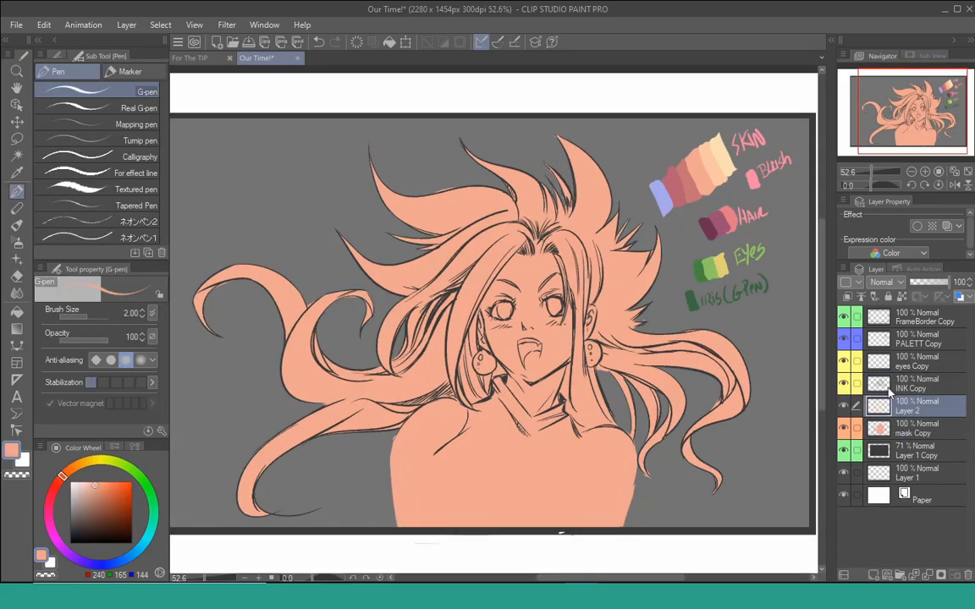
pyautogui.click(859, 297)
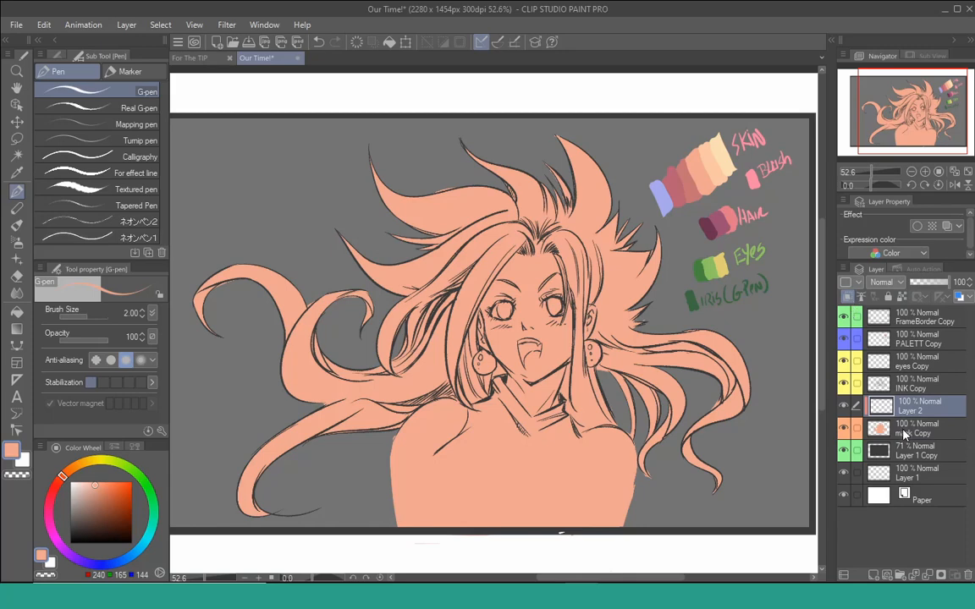
pyautogui.click(904, 431)
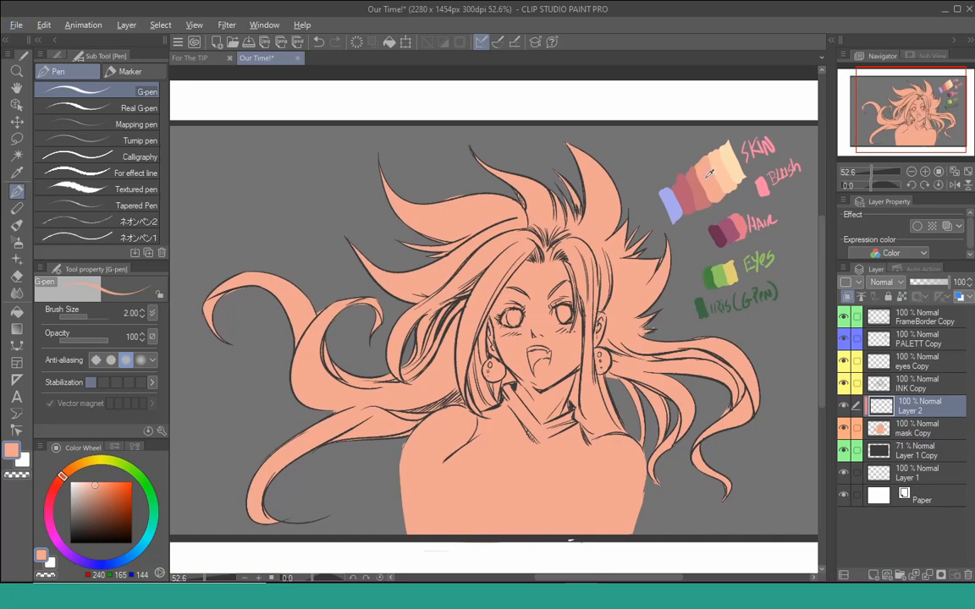
# Step: Sample the dark reddish skin tone from the painted palette and choose the Soft airbrush
pyautogui.keyDown('alt'); pyautogui.click(700, 196); pyautogui.keyUp('alt')
pyautogui.moveTo(700, 196); pyautogui.dragTo(699, 167)
pyautogui.press('b')
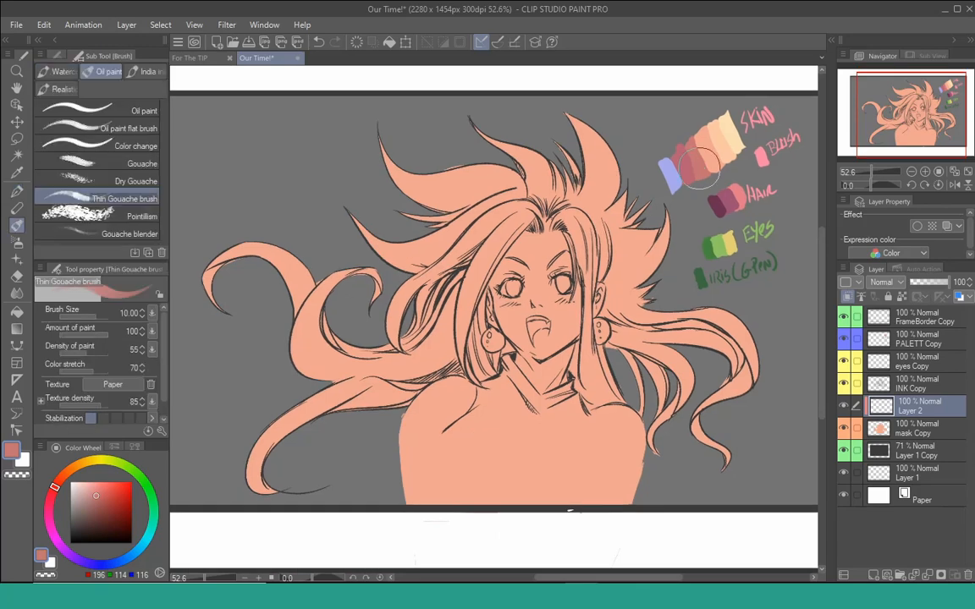
pyautogui.press('b')
pyautogui.moveTo(544, 220); pyautogui.dragTo(546, 212)
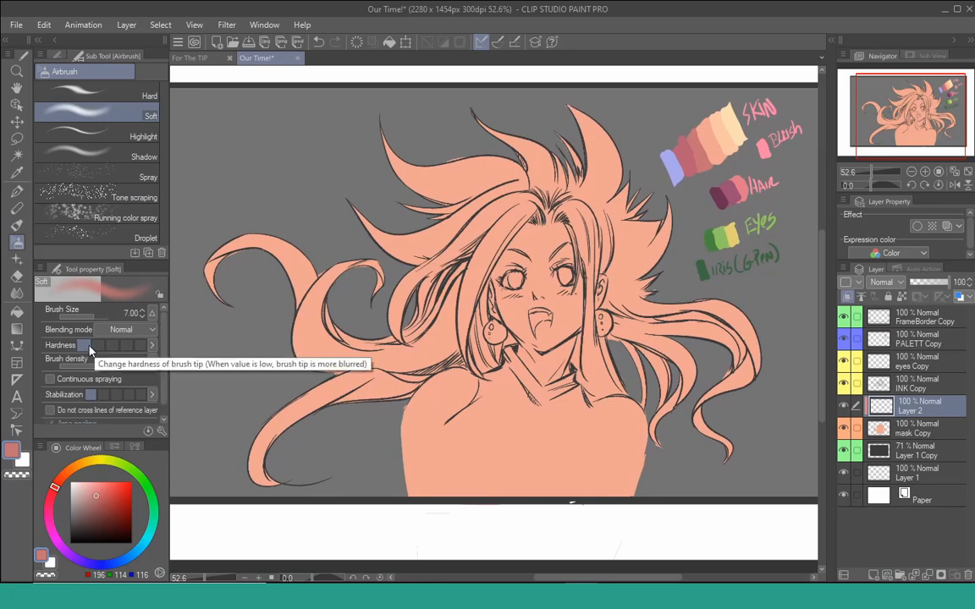
pyautogui.scroll(-1, 161, 347)
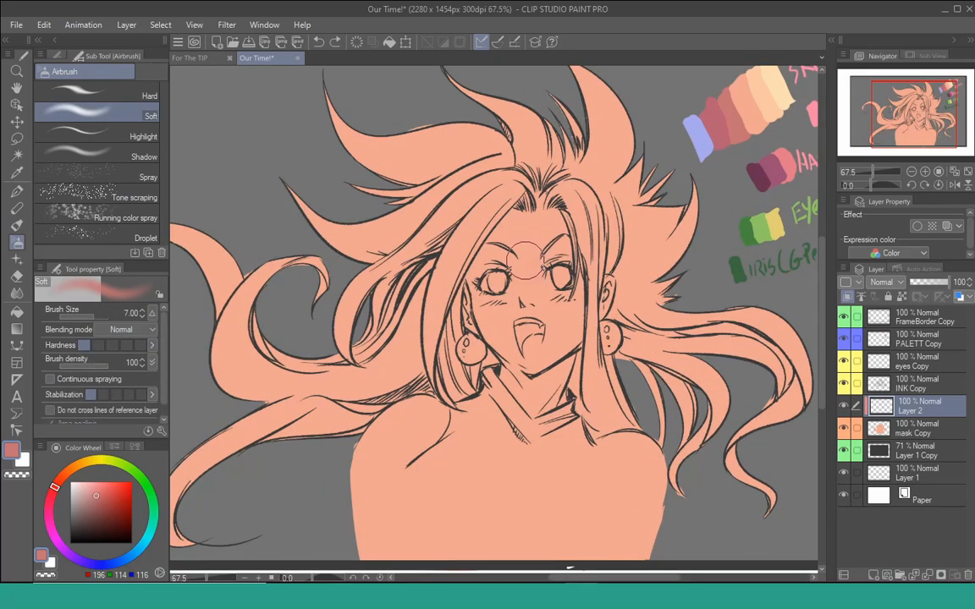
# Step: Airbrush a soft reddish shadow down the centre of the face with brush size 10
pyautogui.press(']')
pyautogui.press(']')
pyautogui.press(']')
pyautogui.press(']')
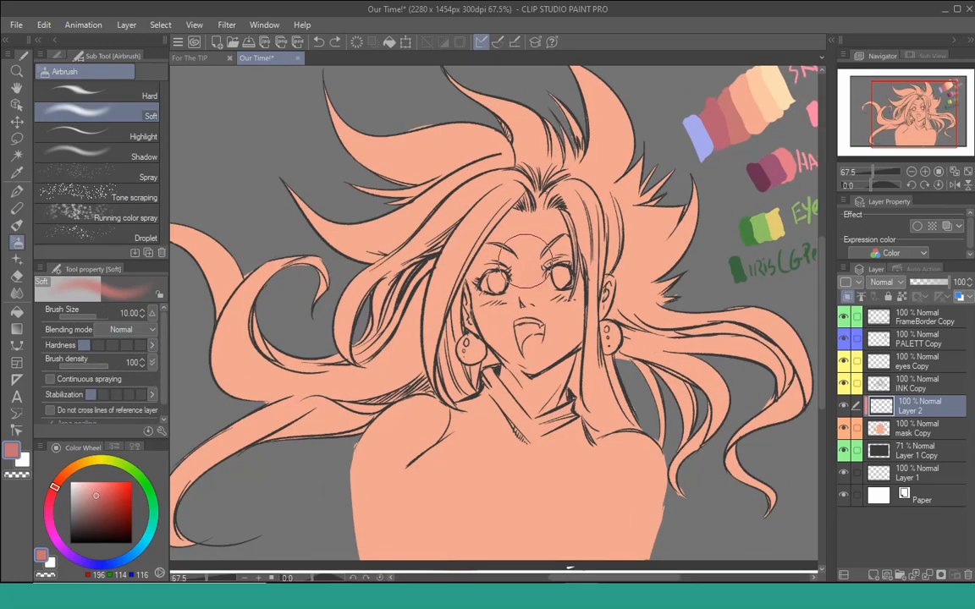
pyautogui.moveTo(528, 249)
pyautogui.mouseDown()
pyautogui.moveTo(526, 237)
pyautogui.moveTo(522, 267)
pyautogui.mouseUp()
# Step: Airbrush a thin shadow along the hair strand beside the forehead with brush size 1.20
pyautogui.press('[')
pyautogui.press('[')
pyautogui.press('[')
pyautogui.press('[')
pyautogui.press('[')
pyautogui.press('[')
pyautogui.press('[')
pyautogui.press('[')
pyautogui.press('[')
pyautogui.press('[')
pyautogui.press('[')
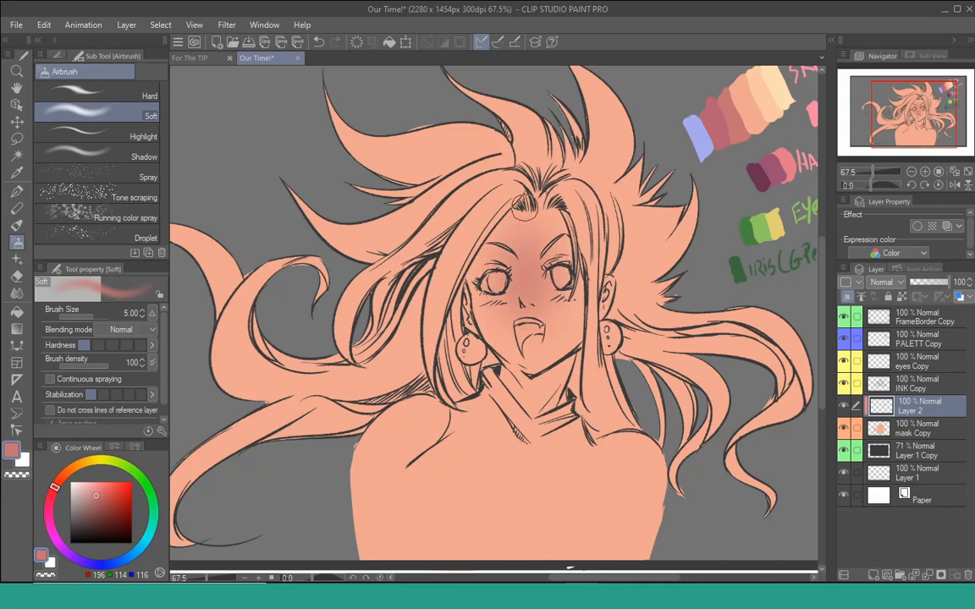
pyautogui.press('[')
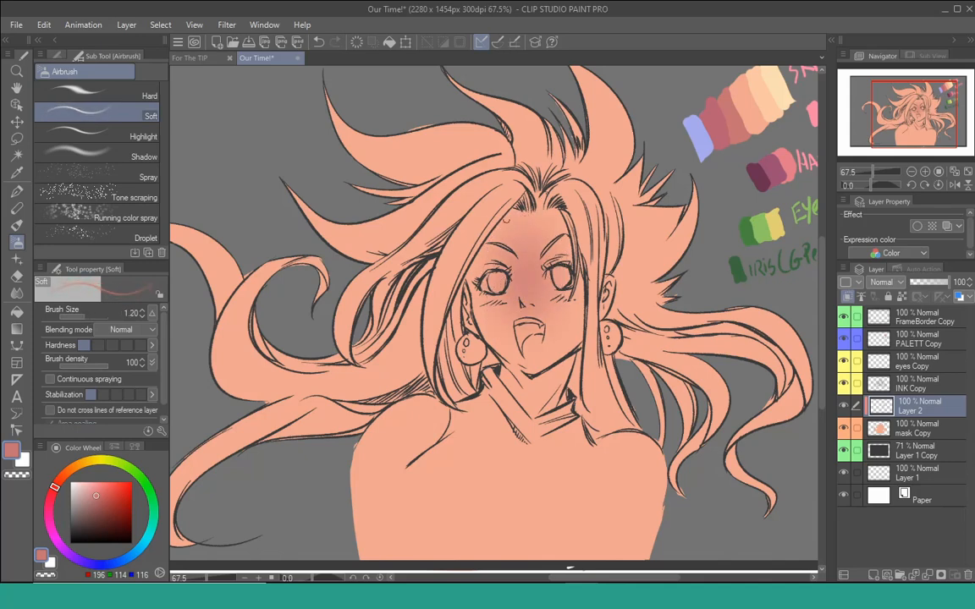
pyautogui.moveTo(487, 247); pyautogui.dragTo(476, 272)
# Step: Set the brush size to 5 and sample a lighter blended skin tone from the shaded forehead
pyautogui.press(']')
pyautogui.press(']')
pyautogui.press(']')
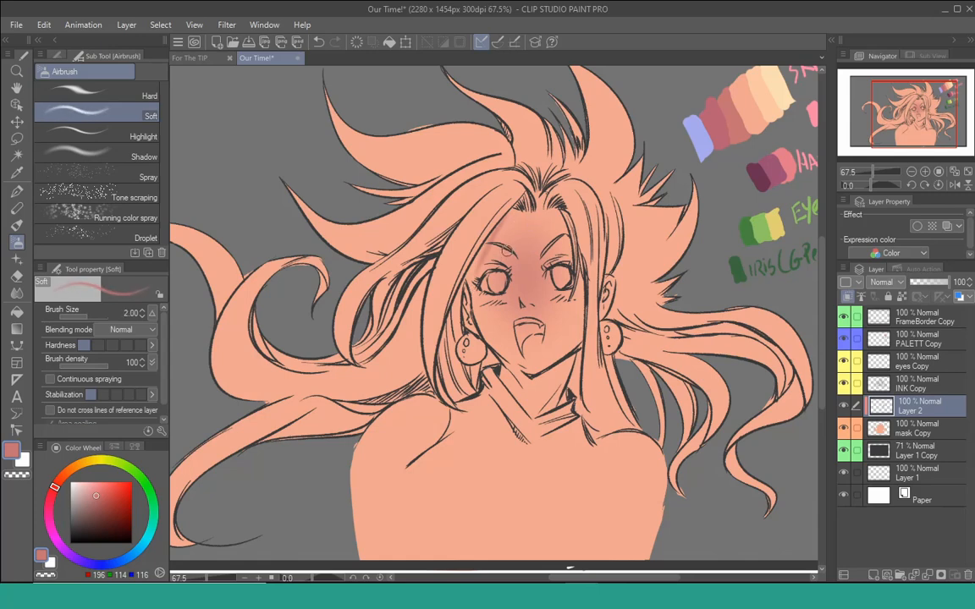
pyautogui.press(']')
pyautogui.press(']')
pyautogui.press(']')
pyautogui.press(']')
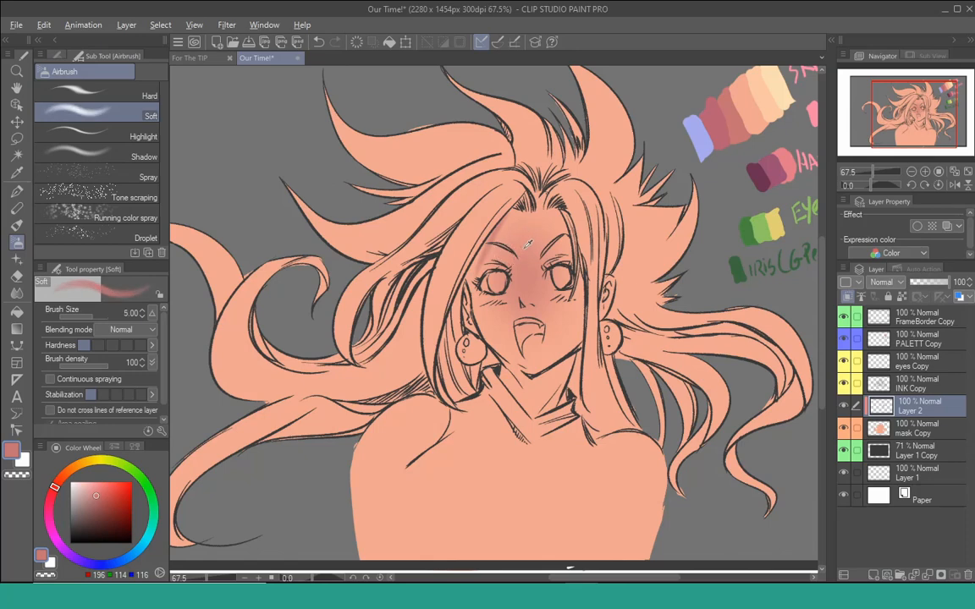
pyautogui.keyDown('alt'); pyautogui.click(526, 265); pyautogui.keyUp('alt')
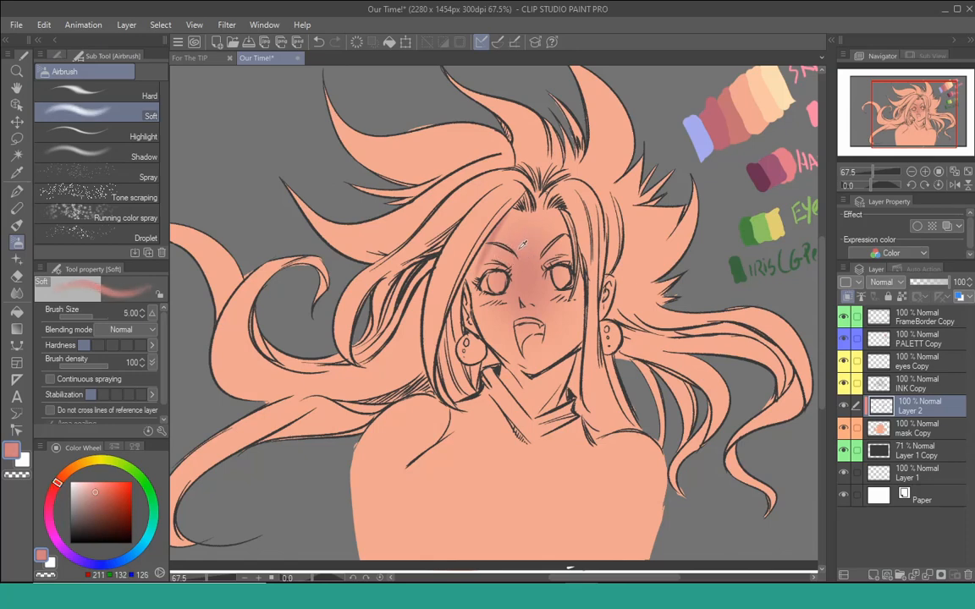
pyautogui.keyDown('alt'); pyautogui.click(525, 265); pyautogui.keyUp('alt')
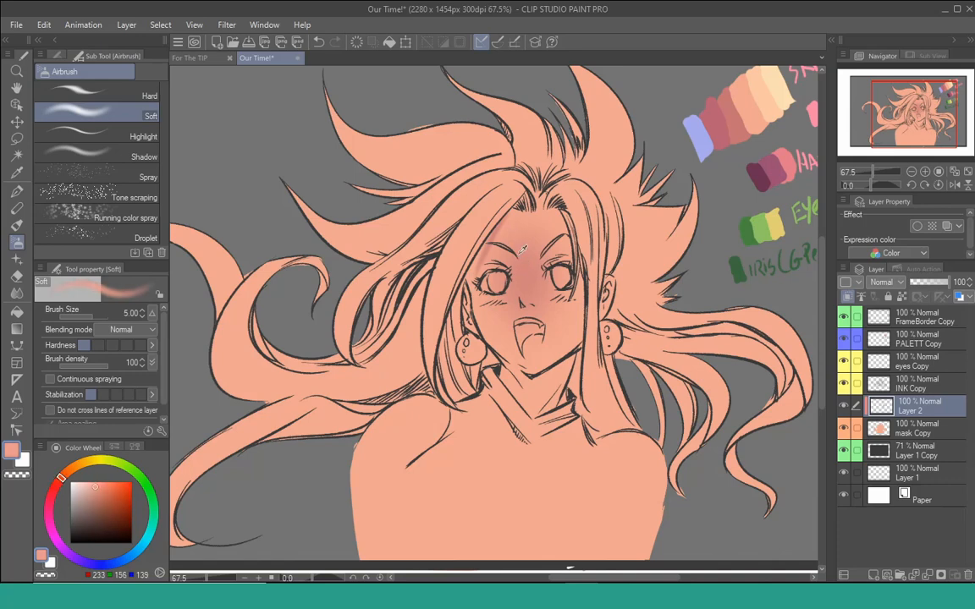
# Step: Soften the upper forehead shading with the lighter sampled tone at brush size 10
pyautogui.press(']')
pyautogui.press(']')
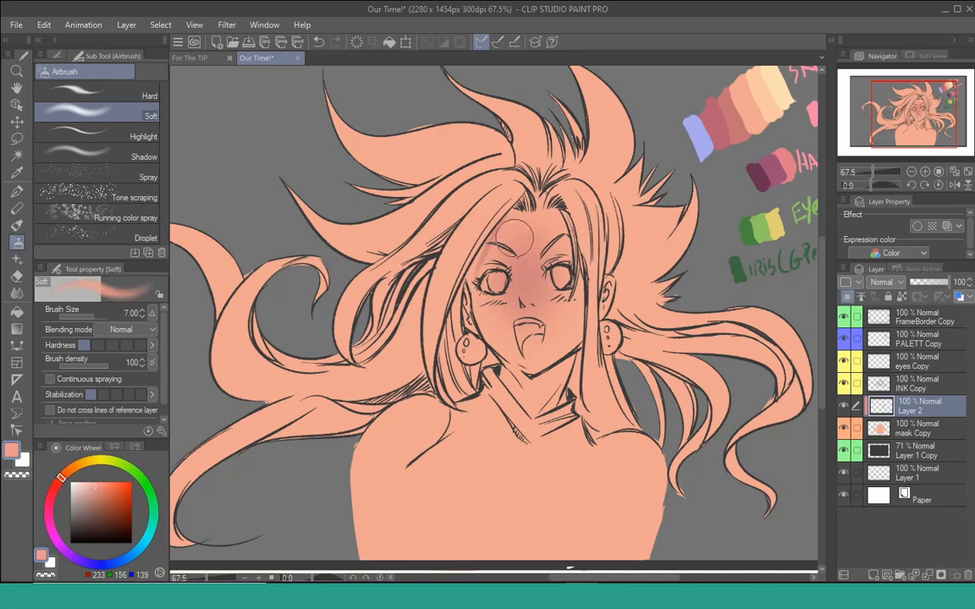
pyautogui.press(']')
pyautogui.press(']')
pyautogui.moveTo(523, 222)
pyautogui.mouseDown()
pyautogui.moveTo(539, 209)
pyautogui.moveTo(529, 214)
pyautogui.mouseUp()
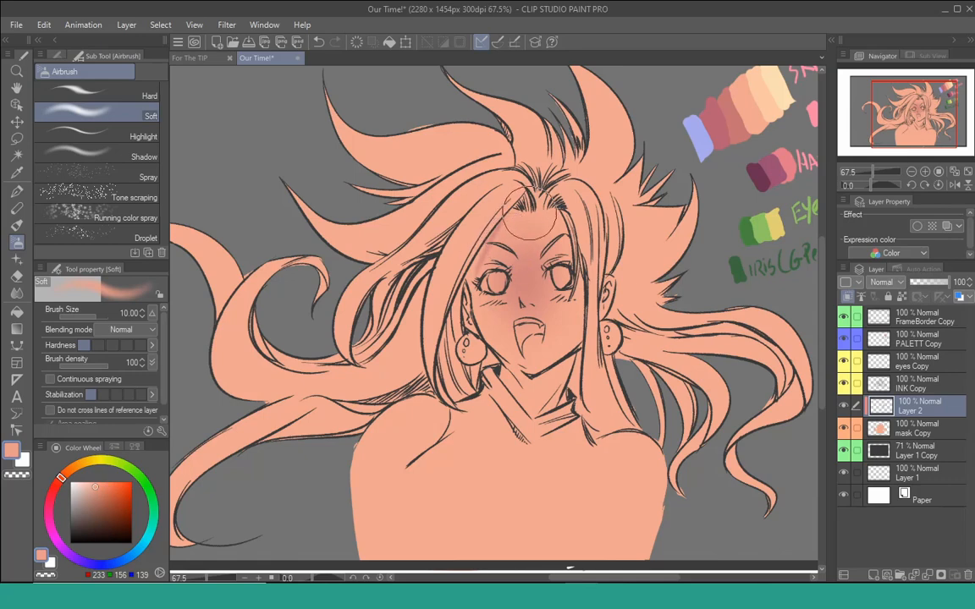
# Step: Resample the dark reddish skin tone from the palette at brush size 3 and undo the test shading on the face
pyautogui.press('[')
pyautogui.press('[')
pyautogui.press('[')
pyautogui.press('[')
pyautogui.press('[')
pyautogui.press('[')
pyautogui.press('[')
pyautogui.moveTo(764, 121); pyautogui.dragTo(690, 151)
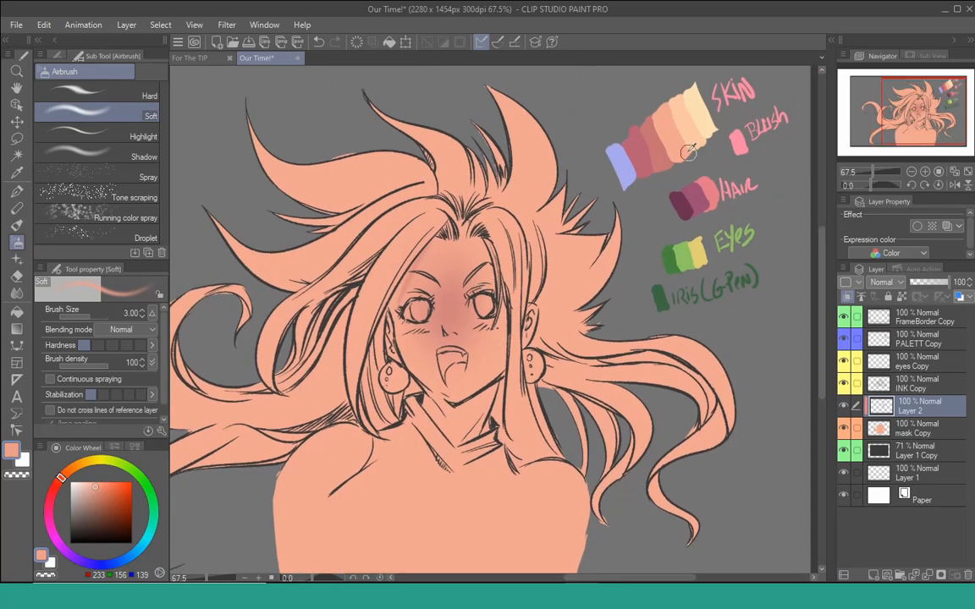
pyautogui.keyDown('alt'); pyautogui.click(664, 151); pyautogui.keyUp('alt')
pyautogui.moveTo(432, 278); pyautogui.dragTo(439, 272)
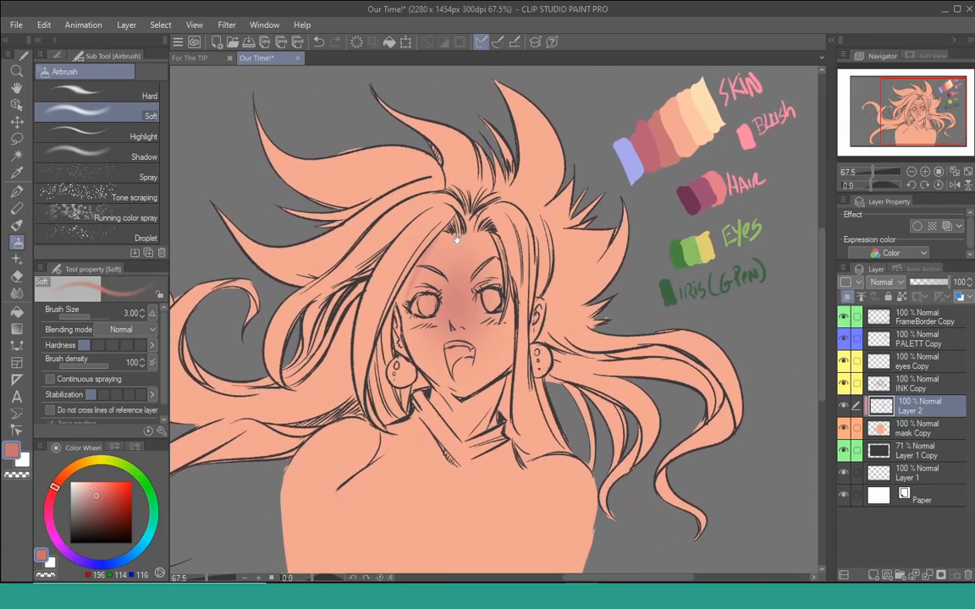
pyautogui.hotkey('ctrl', 'z')
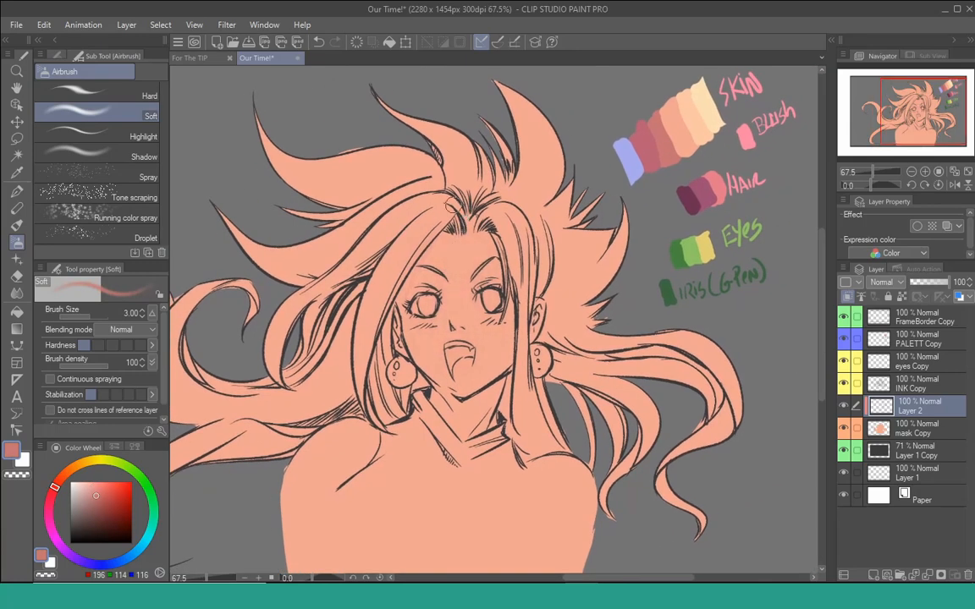
# Step: Airbrush reddish shadows on the upper eyelids around the eyes with brush size 1.70
pyautogui.moveTo(623, 282); pyautogui.dragTo(632, 271)
pyautogui.press('[')
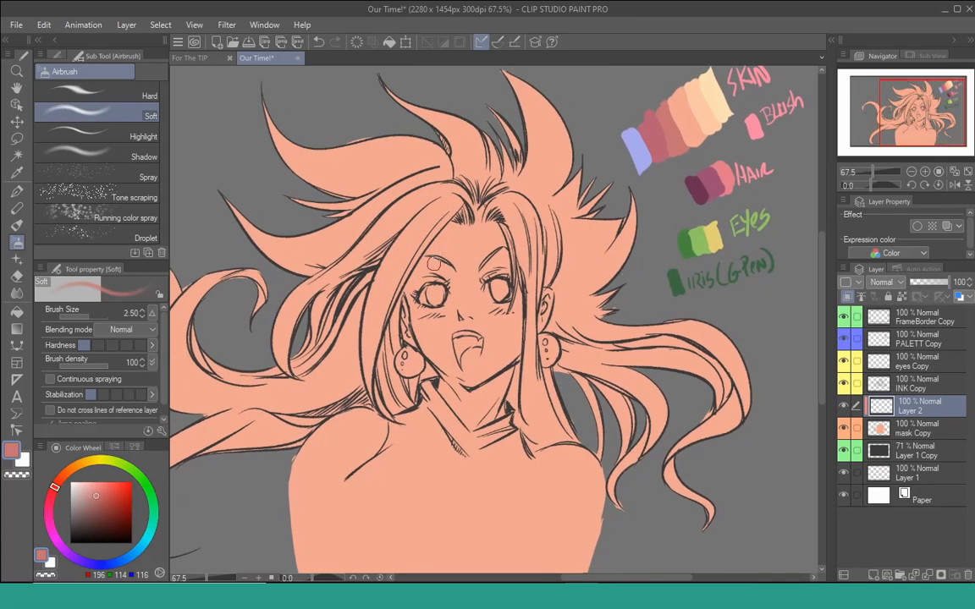
pyautogui.press('[')
pyautogui.press('[')
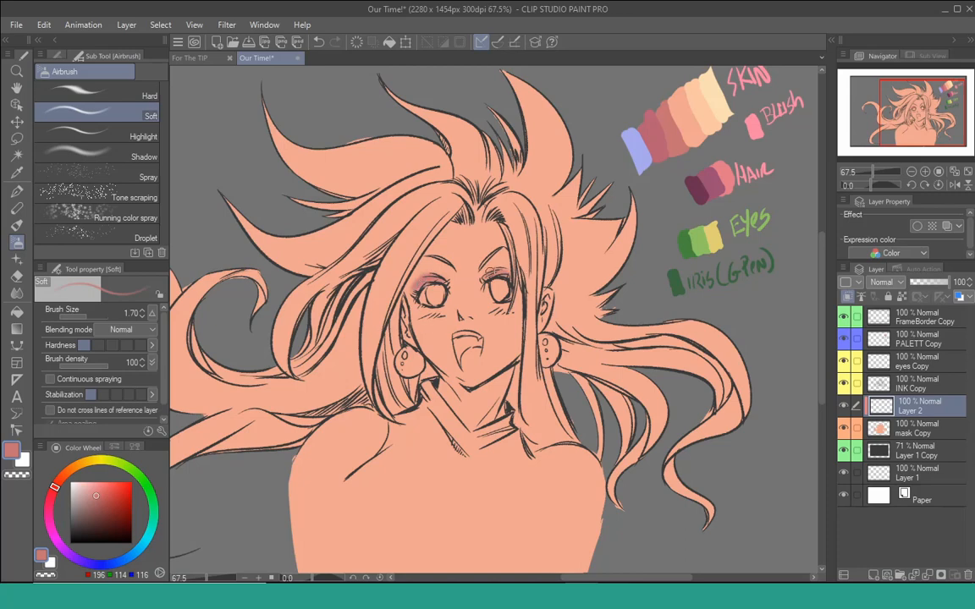
# Step: Airbrush a reddish shadow over the shaded-side cheek, beside the open mouth, with brush size 7
pyautogui.press(']')
pyautogui.press(']')
pyautogui.press(']')
pyautogui.press(']')
pyautogui.press(']')
pyautogui.press(']')
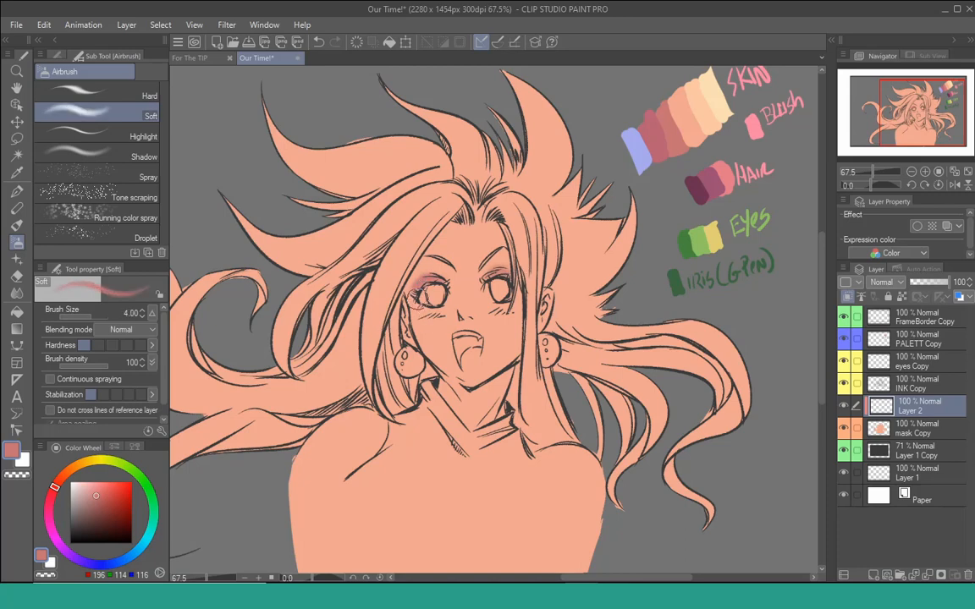
pyautogui.press(']')
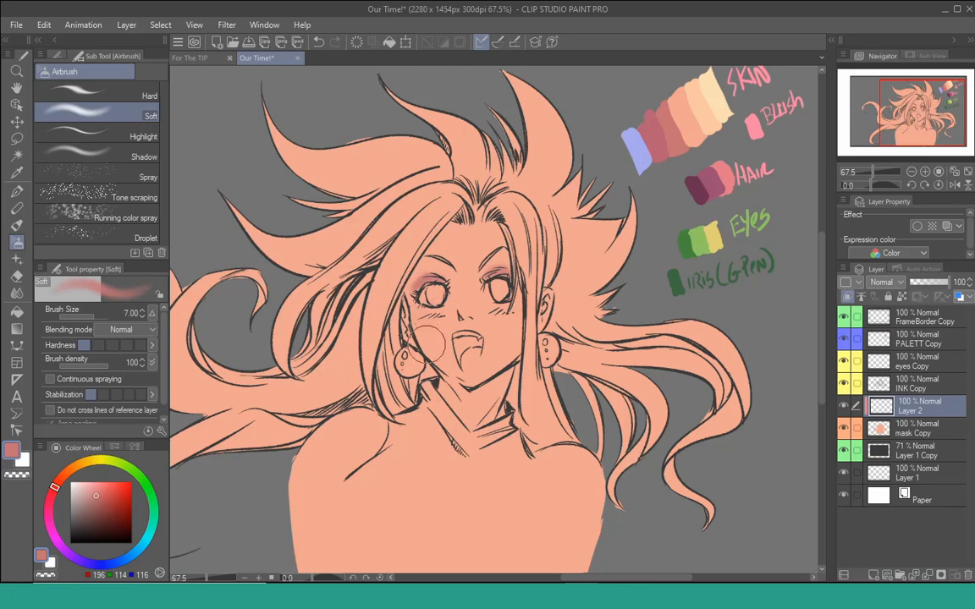
pyautogui.moveTo(426, 342)
pyautogui.mouseDown()
pyautogui.moveTo(433, 295)
pyautogui.moveTo(444, 352)
pyautogui.moveTo(433, 294)
pyautogui.moveTo(434, 343)
pyautogui.moveTo(434, 297)
pyautogui.moveTo(434, 339)
pyautogui.moveTo(439, 318)
pyautogui.moveTo(443, 339)
pyautogui.moveTo(430, 318)
pyautogui.moveTo(449, 360)
pyautogui.moveTo(430, 326)
pyautogui.moveTo(454, 370)
pyautogui.moveTo(415, 342)
pyautogui.mouseUp()
# Step: Extend the reddish shadow below the jaw onto the neck with brush size 3
pyautogui.press('[')
pyautogui.press('[')
pyautogui.press('[')
pyautogui.press('[')
pyautogui.moveTo(447, 385)
pyautogui.mouseDown()
pyautogui.moveTo(448, 394)
pyautogui.moveTo(447, 378)
pyautogui.mouseUp()
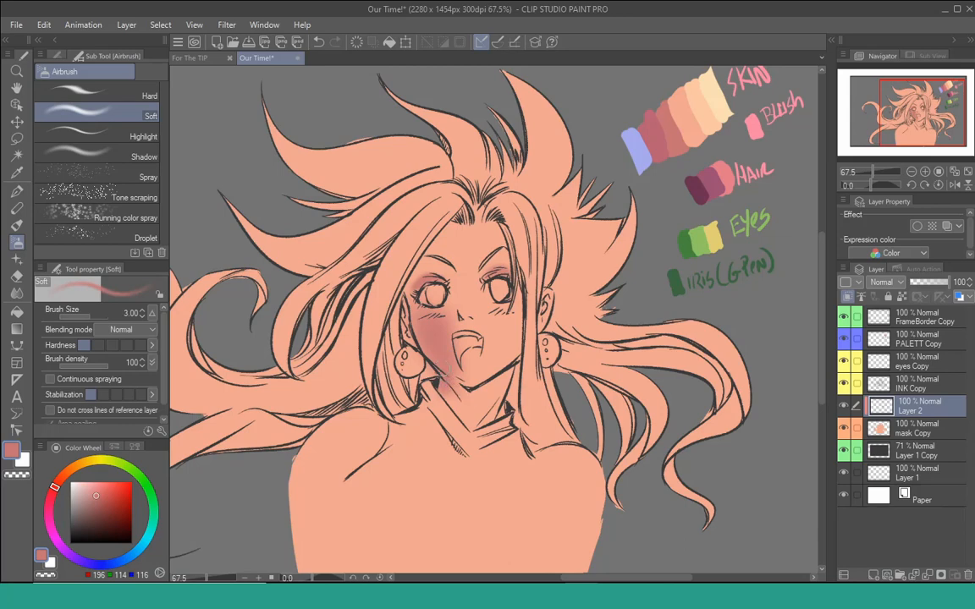
# Step: Refine the reddish shading around the shaded cheek and along the forehead hairline, starting with brush size 1
pyautogui.press('[')
pyautogui.press('[')
pyautogui.press('[')
pyautogui.press('[')
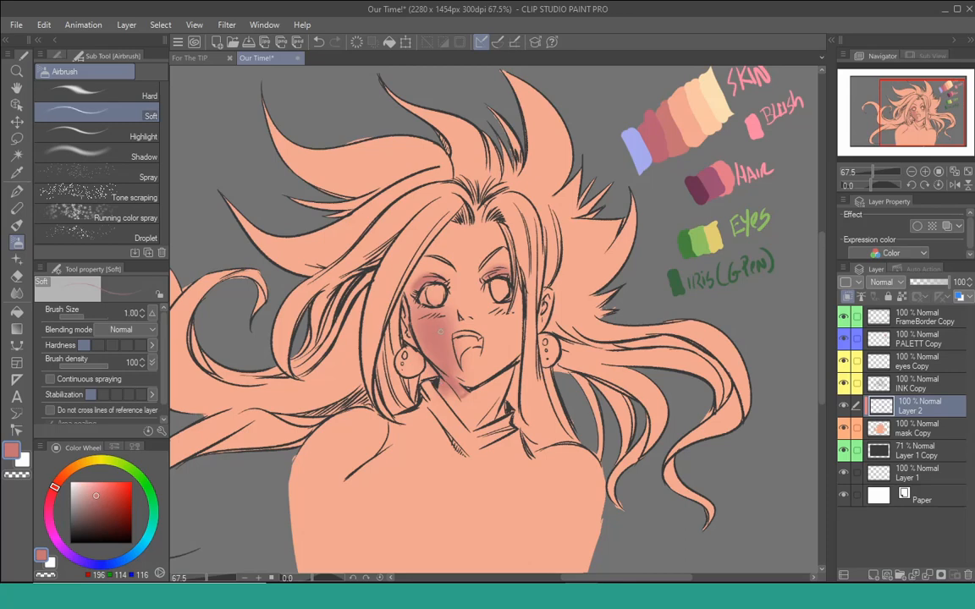
pyautogui.press('/')
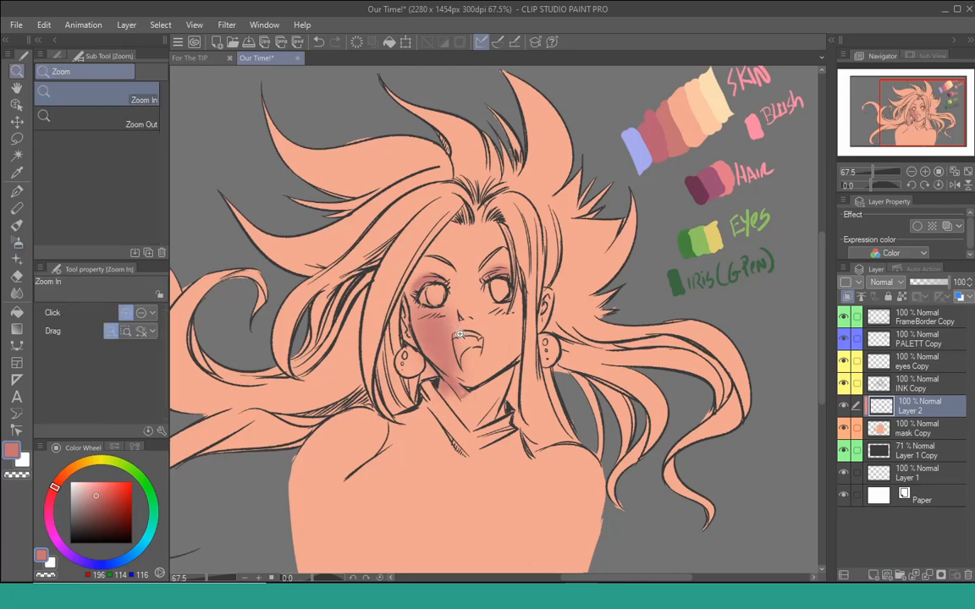
pyautogui.moveTo(458, 335)
pyautogui.mouseDown()
pyautogui.moveTo(450, 339)
pyautogui.moveTo(461, 326)
pyautogui.mouseUp()
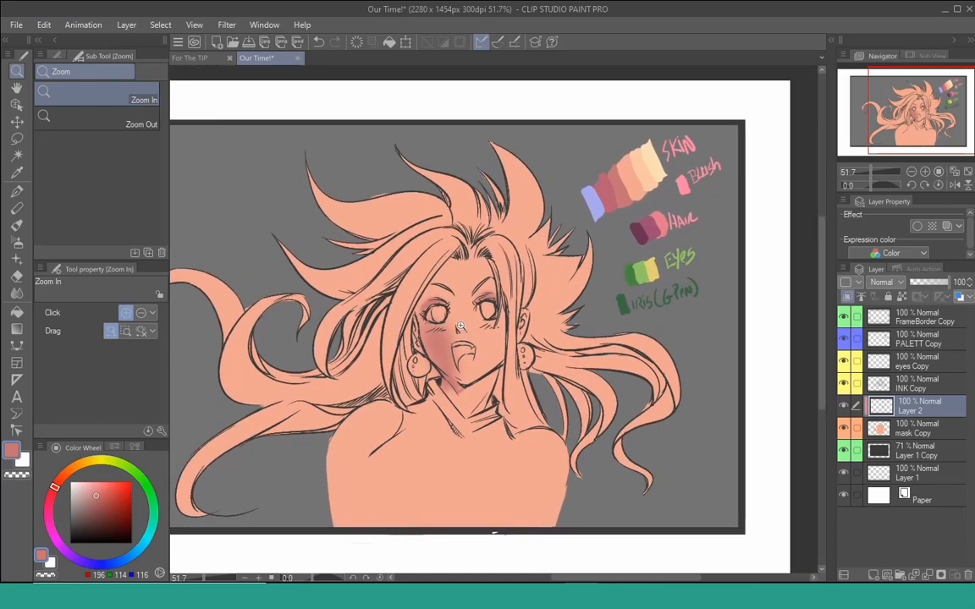
pyautogui.press('b')
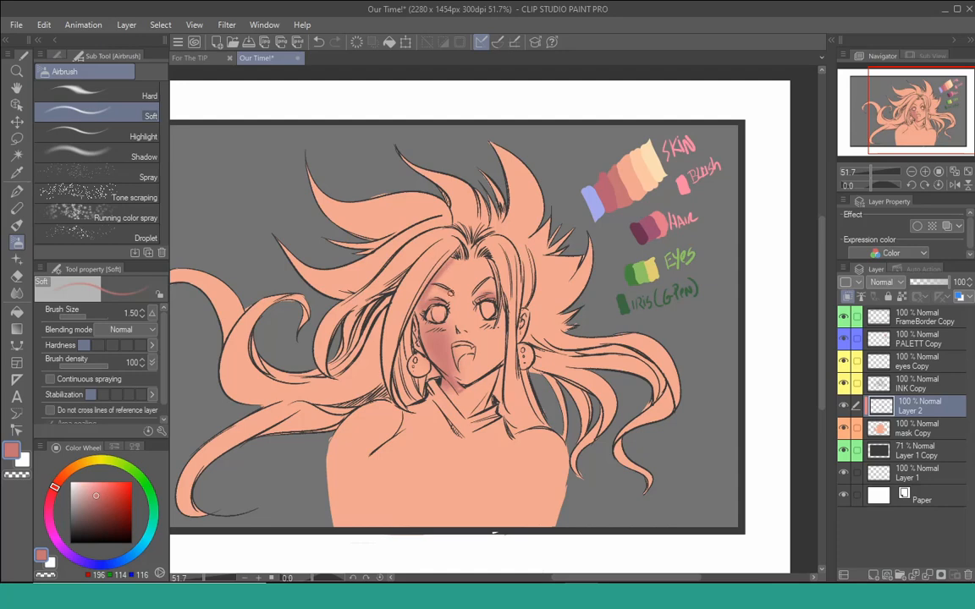
# Step: Airbrush a reddish shadow along the top of the shoulder on the character's shaded side with brush size 4
pyautogui.press(']')
pyautogui.press(']')
pyautogui.press(']')
pyautogui.press(']')
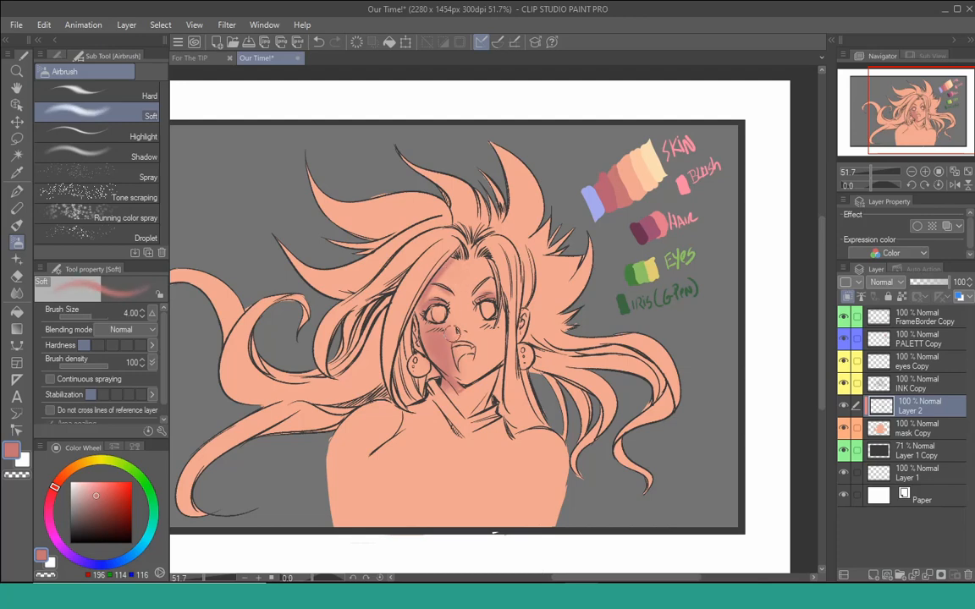
pyautogui.press('[')
pyautogui.press('[')
pyautogui.press('[')
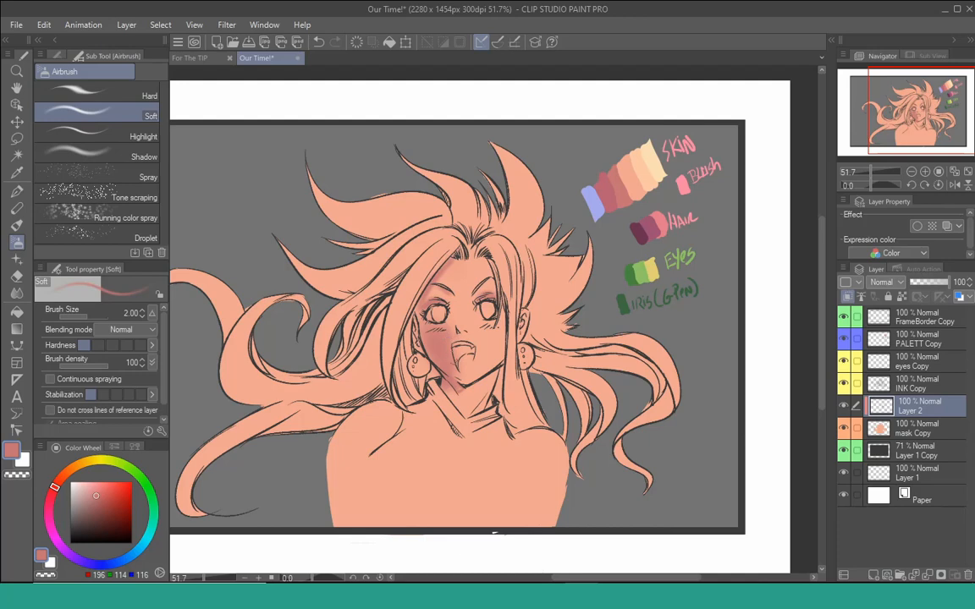
pyautogui.press(']')
pyautogui.press(']')
pyautogui.press(']')
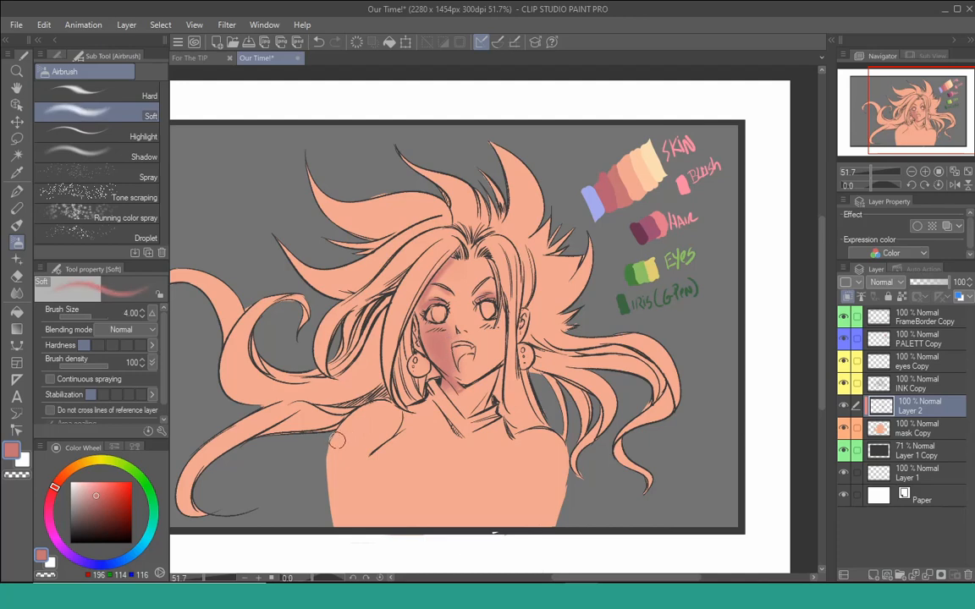
pyautogui.moveTo(333, 439)
pyautogui.mouseDown()
pyautogui.moveTo(376, 410)
pyautogui.moveTo(395, 411)
pyautogui.mouseUp()
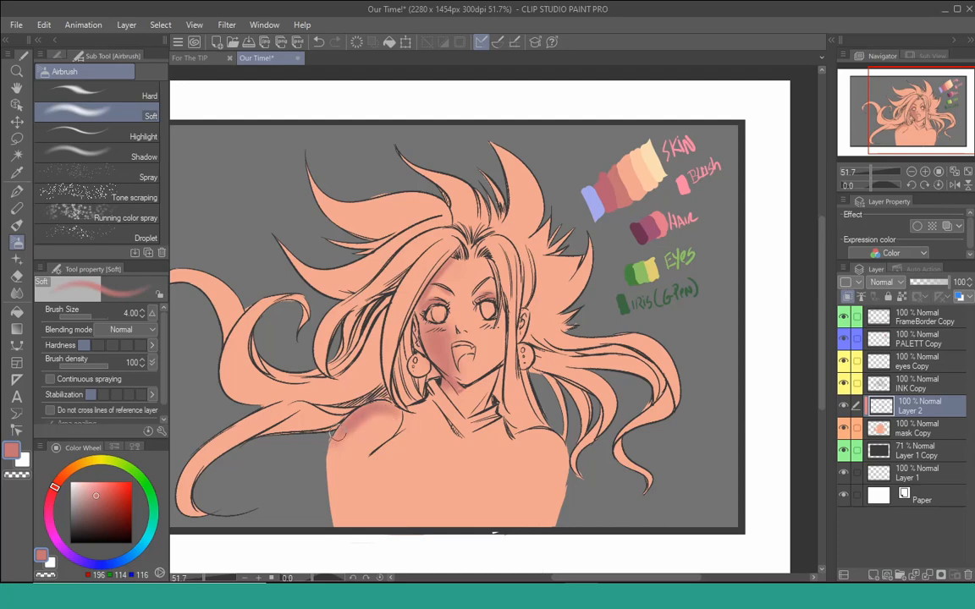
pyautogui.moveTo(338, 434); pyautogui.dragTo(389, 405)
pyautogui.keyDown('alt'); pyautogui.click(636, 174); pyautogui.keyUp('alt')
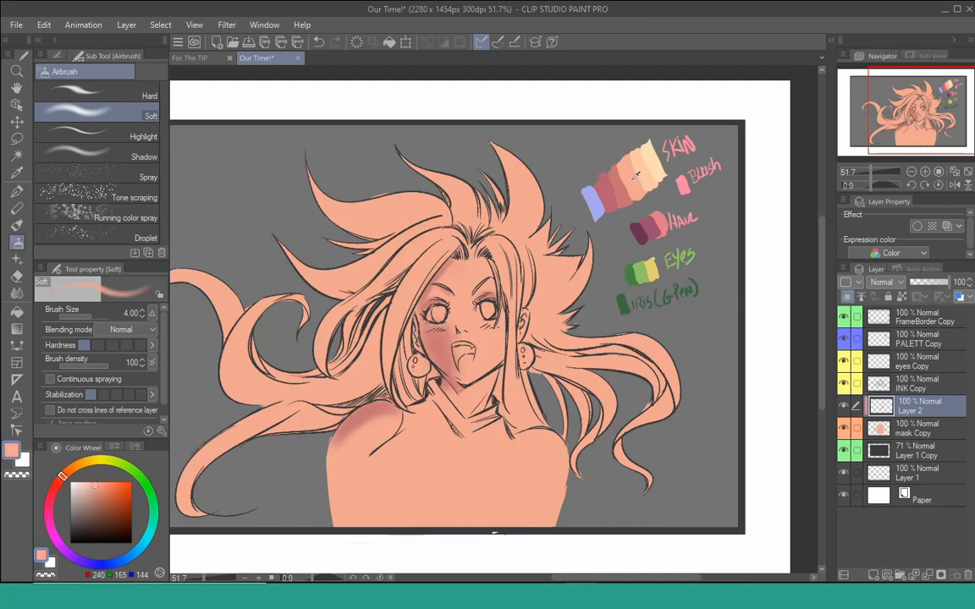
pyautogui.moveTo(60, 487)
pyautogui.mouseDown()
pyautogui.moveTo(56, 506)
pyautogui.moveTo(78, 474)
pyautogui.moveTo(61, 485)
pyautogui.mouseUp()
pyautogui.click(97, 492)
pyautogui.moveTo(90, 488)
pyautogui.mouseDown()
pyautogui.moveTo(90, 501)
pyautogui.moveTo(101, 500)
pyautogui.moveTo(103, 487)
pyautogui.moveTo(91, 486)
pyautogui.mouseUp()
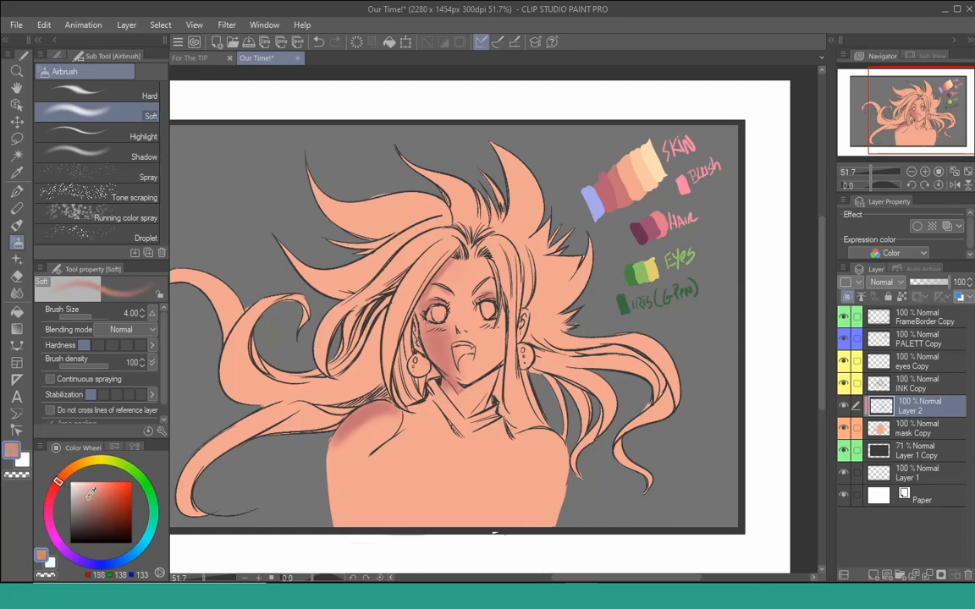
pyautogui.keyDown('alt'); pyautogui.click(590, 190); pyautogui.keyUp('alt')
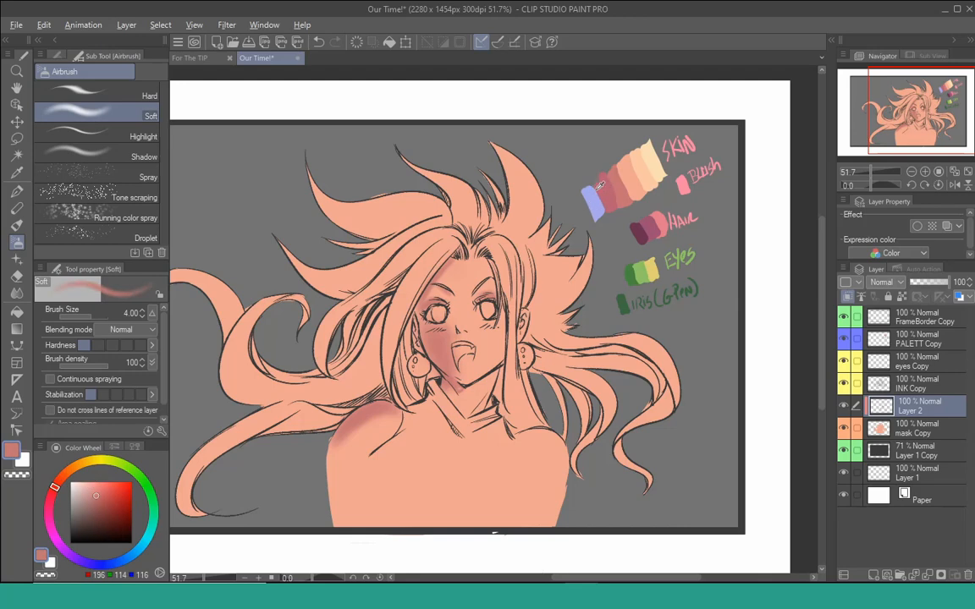
pyautogui.keyDown('alt'); pyautogui.click(599, 199); pyautogui.keyUp('alt')
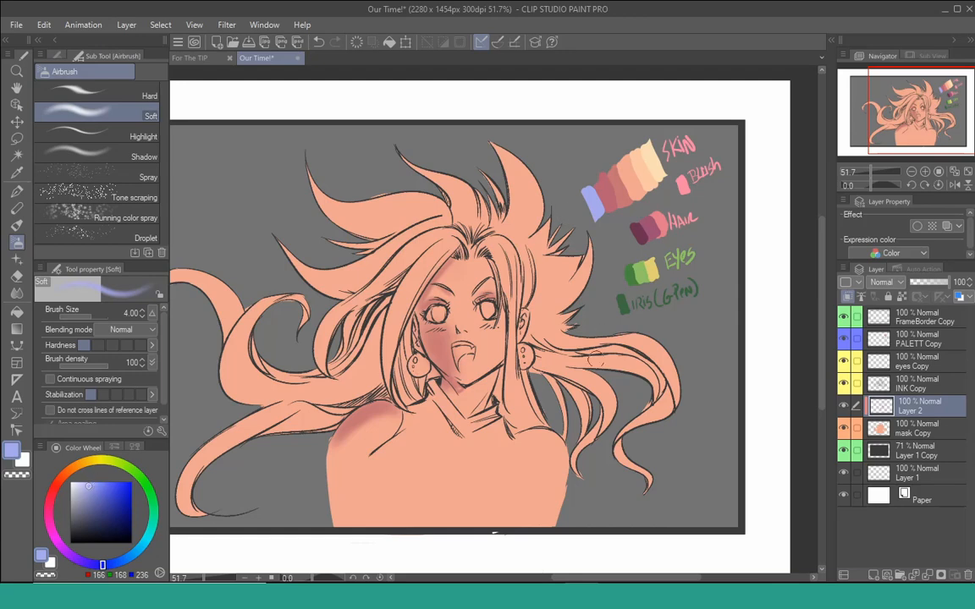
pyautogui.keyDown('alt'); pyautogui.click(657, 262); pyautogui.keyUp('alt')
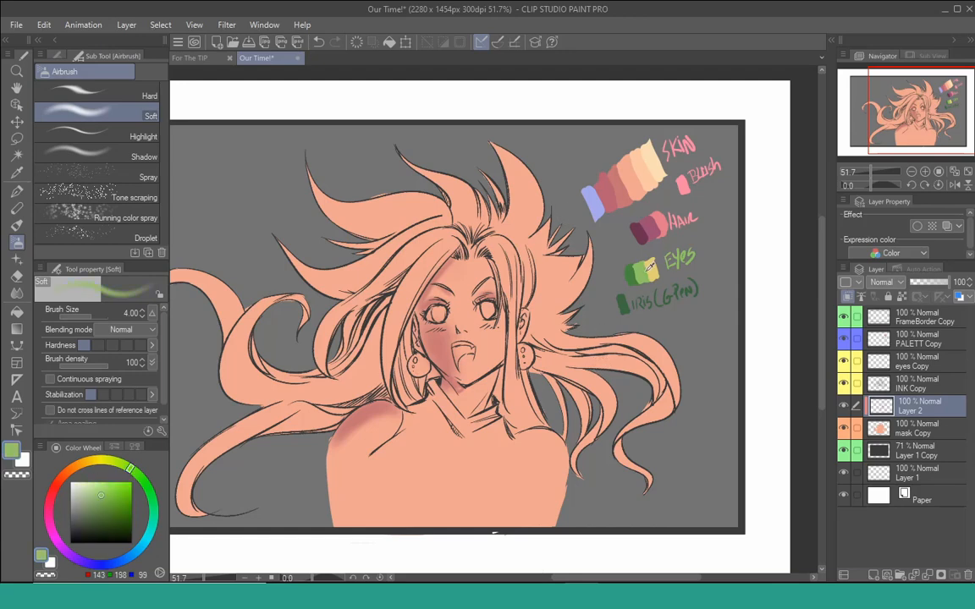
# Step: Airbrush the palette's reddish skin tone over the opposite shoulder at brush size 4 and sample the base peach for softening its edge
pyautogui.keyDown('alt'); pyautogui.click(628, 186); pyautogui.keyUp('alt')
pyautogui.press('/')
pyautogui.click(475, 337)
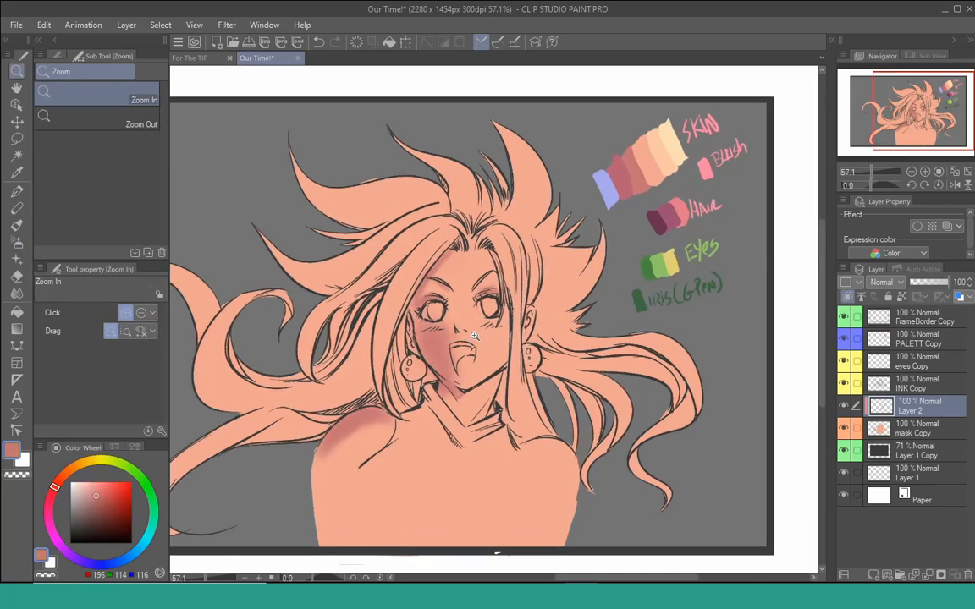
pyautogui.press('b')
pyautogui.press('b')
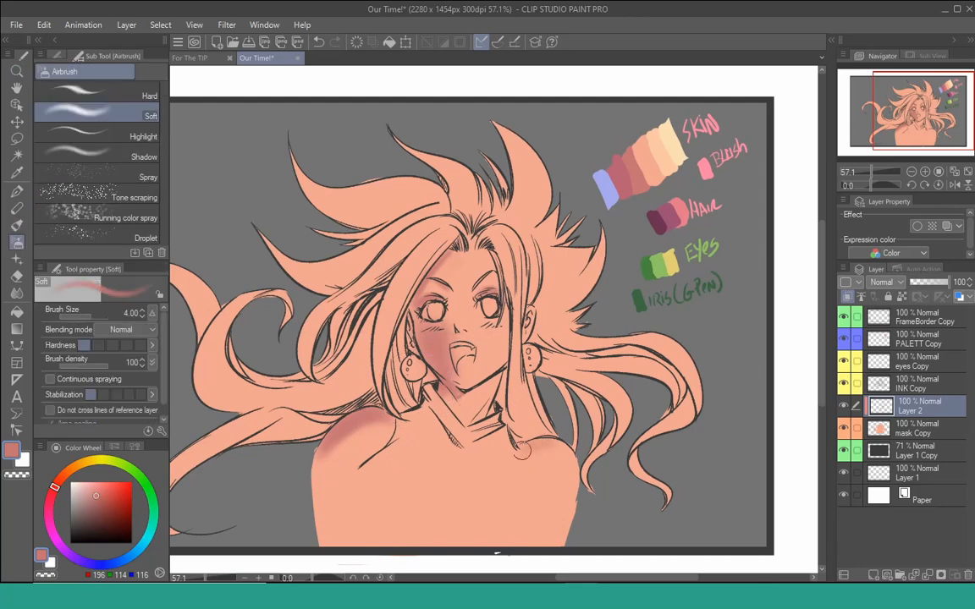
pyautogui.moveTo(527, 445); pyautogui.dragTo(573, 470)
pyautogui.moveTo(545, 454); pyautogui.dragTo(542, 489)
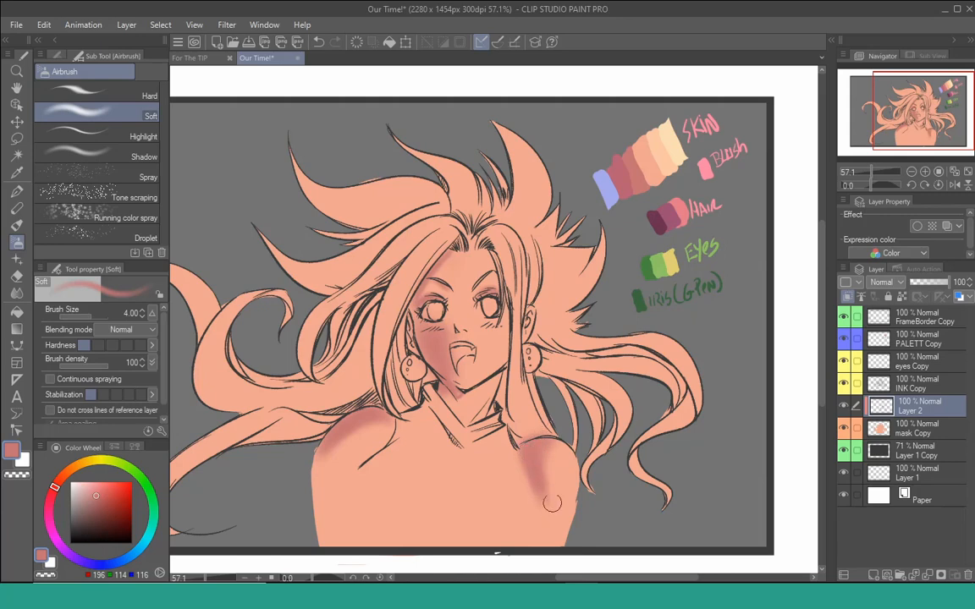
pyautogui.moveTo(528, 460)
pyautogui.mouseDown()
pyautogui.moveTo(561, 461)
pyautogui.moveTo(551, 507)
pyautogui.moveTo(548, 467)
pyautogui.moveTo(548, 510)
pyautogui.mouseUp()
pyautogui.keyDown('alt'); pyautogui.click(565, 459); pyautogui.keyUp('alt')
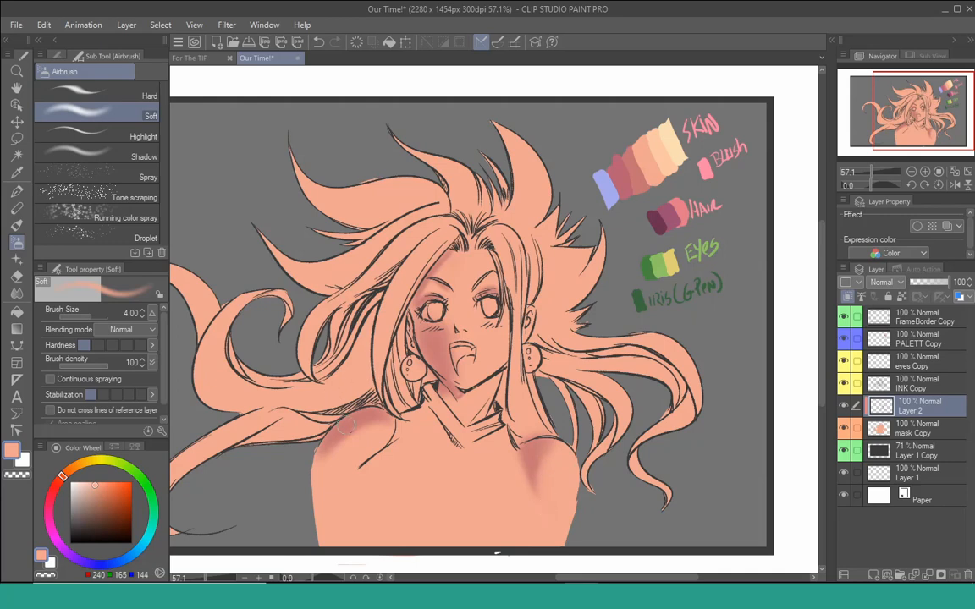
# Step: Try softening the first shoulder's shadow with the base peach tone at brush size 8
pyautogui.press(']')
pyautogui.press(']')
pyautogui.press(']')
pyautogui.press(']')
pyautogui.moveTo(337, 449); pyautogui.dragTo(369, 434)
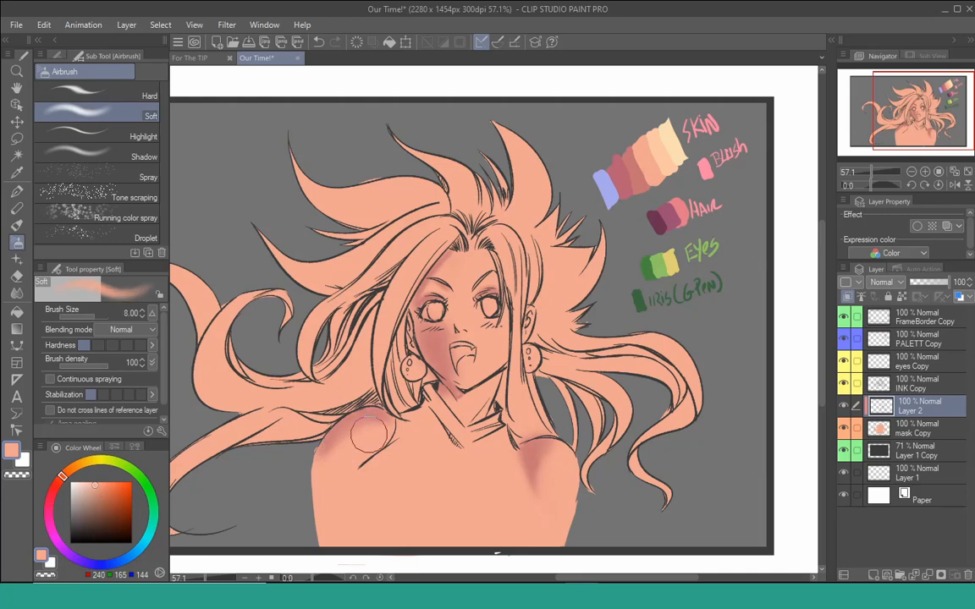
pyautogui.hotkey('ctrl', 'z')
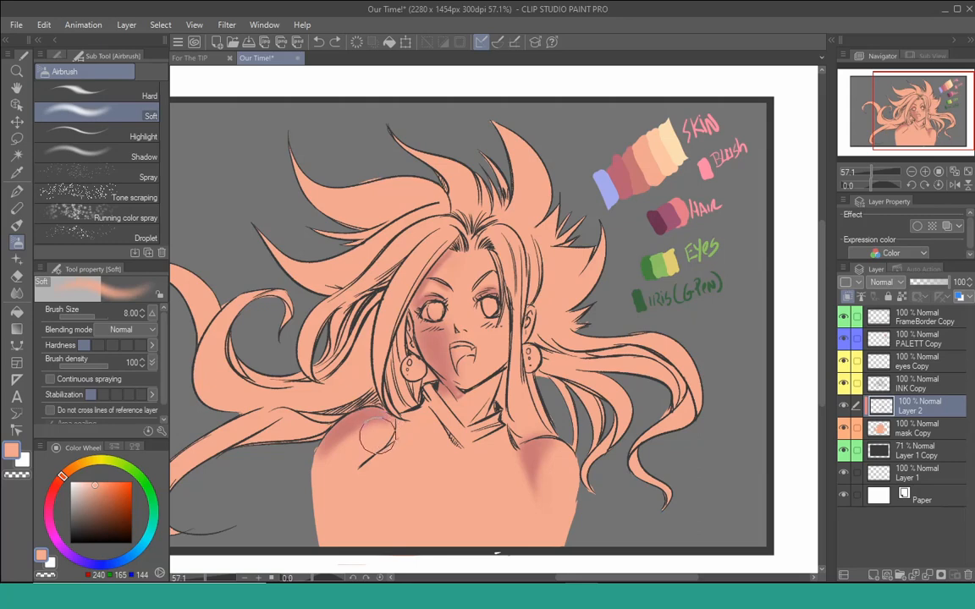
# Step: Reduce the airbrush size to 1.20 for fine touch-ups on the shoulder shadows
pyautogui.press('[')
pyautogui.press('[')
pyautogui.press('[')
pyautogui.press('[')
pyautogui.press('[')
pyautogui.press('[')
pyautogui.press('[')
pyautogui.press('[')
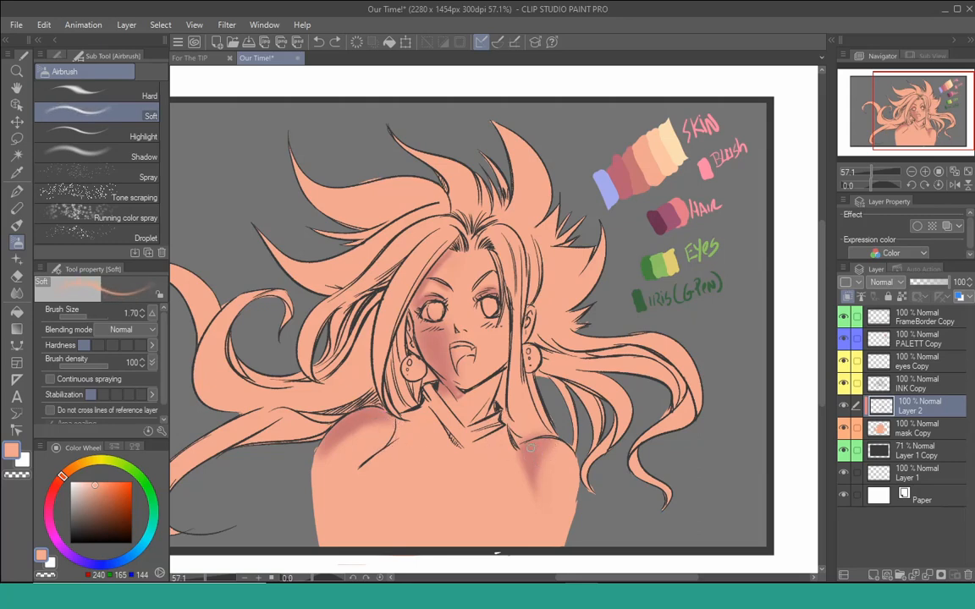
pyautogui.press('[')
pyautogui.press('[')
# Step: Sample the reddish skin tone from the palette and lasso a thin strip of face along the hair strand beside the lit-side eye
pyautogui.keyDown('alt'); pyautogui.click(641, 185); pyautogui.keyUp('alt')
pyautogui.moveTo(475, 322); pyautogui.dragTo(473, 325)
pyautogui.press('m')
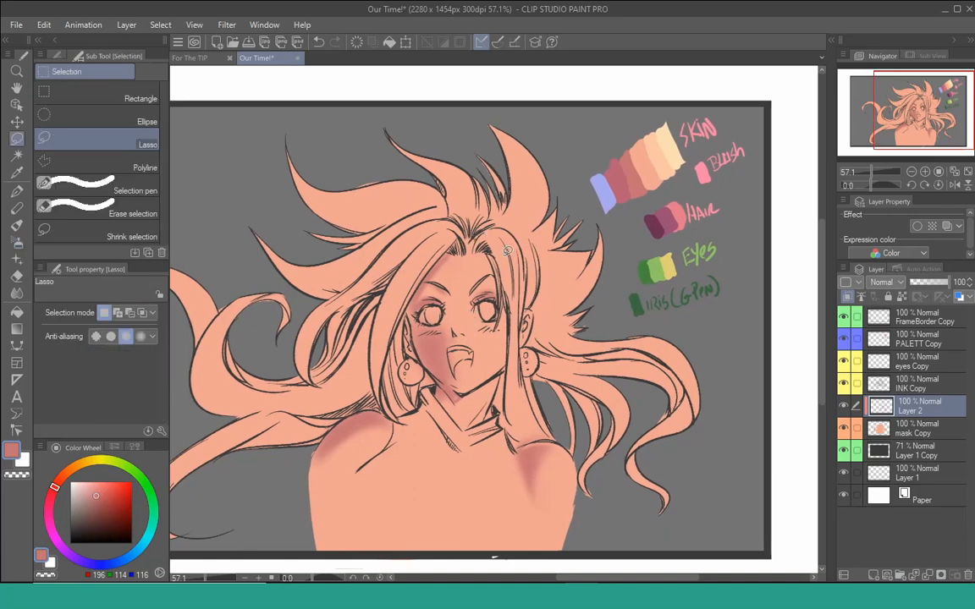
pyautogui.moveTo(485, 247)
pyautogui.mouseDown()
pyautogui.moveTo(493, 323)
pyautogui.moveTo(485, 247)
pyautogui.mouseUp()
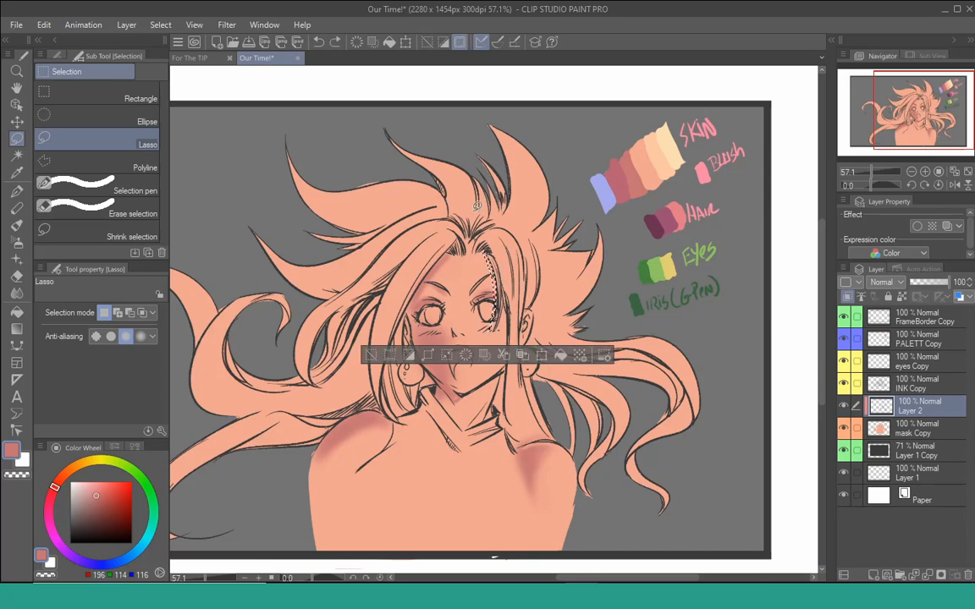
# Step: Airbrush a reddish shadow inside the lassoed strip with brush size 6 and clear the selection
pyautogui.press('b')
pyautogui.press('b')
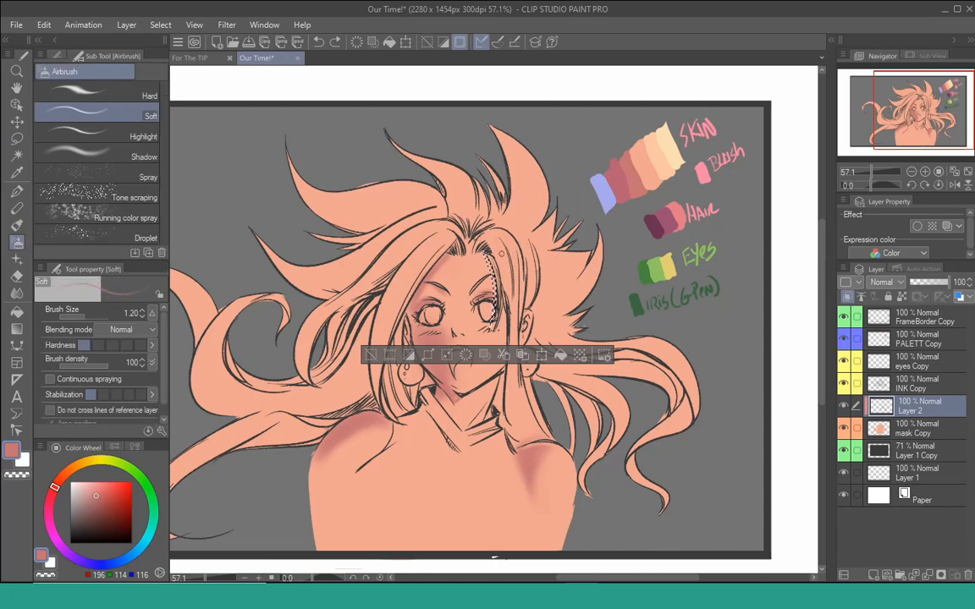
pyautogui.press(']')
pyautogui.press(']')
pyautogui.press(']')
pyautogui.press(']')
pyautogui.press(']')
pyautogui.press(']')
pyautogui.press(']')
pyautogui.press(']')
pyautogui.moveTo(498, 256); pyautogui.dragTo(494, 328)
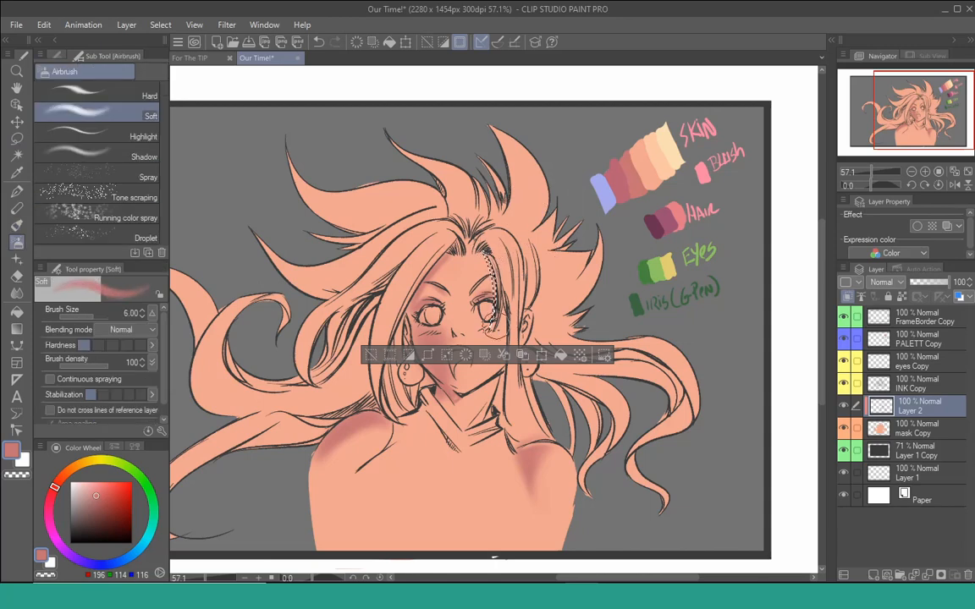
pyautogui.hotkey('ctrl', 'd')
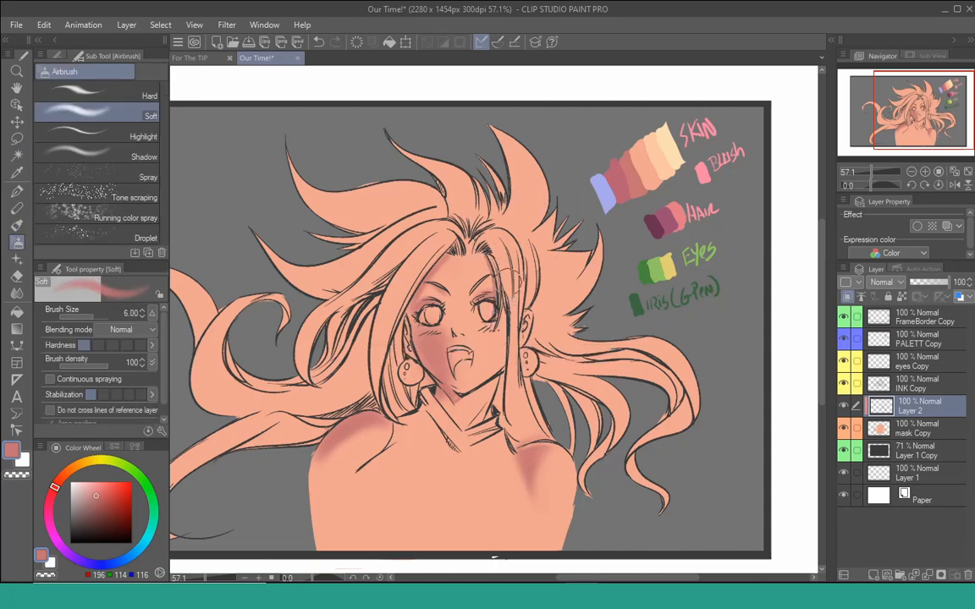
# Step: Deepen the shading beside the hair strand at the forehead and outer eye, reducing the brush from 2.50 to 1.20
pyautogui.press('[')
pyautogui.press('[')
pyautogui.press('[')
pyautogui.press('[')
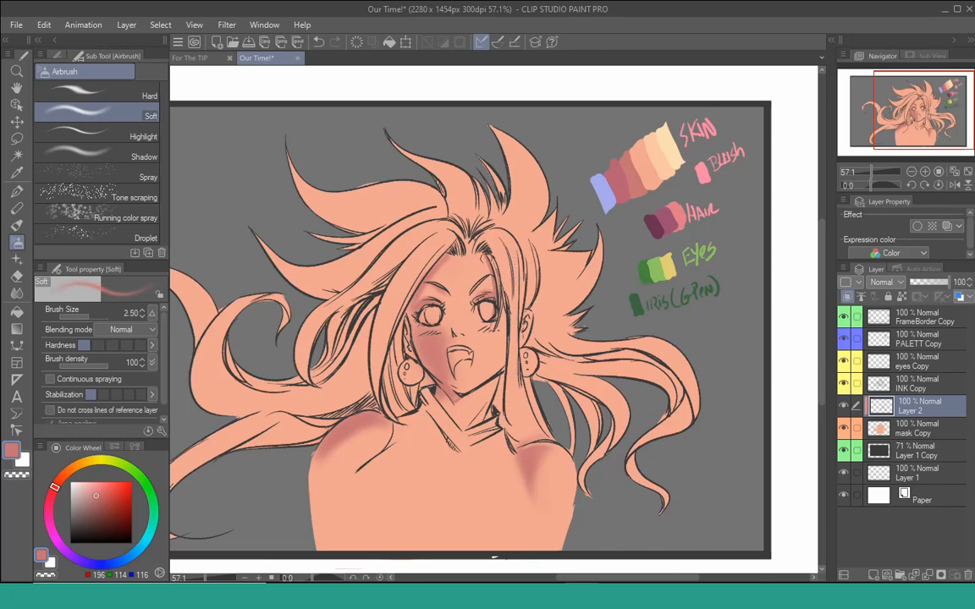
pyautogui.press('[')
pyautogui.press('[')
pyautogui.press('[')
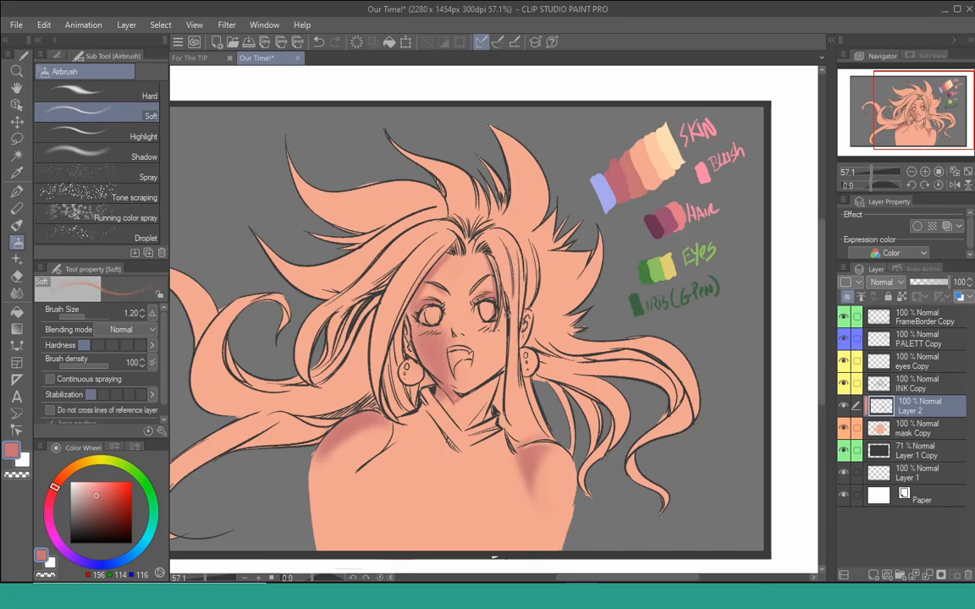
# Step: Shade the lit-side cheek and jaw next to the hair strand with brush size 2, enlarging the brush to 6
pyautogui.press(']')
pyautogui.press(']')
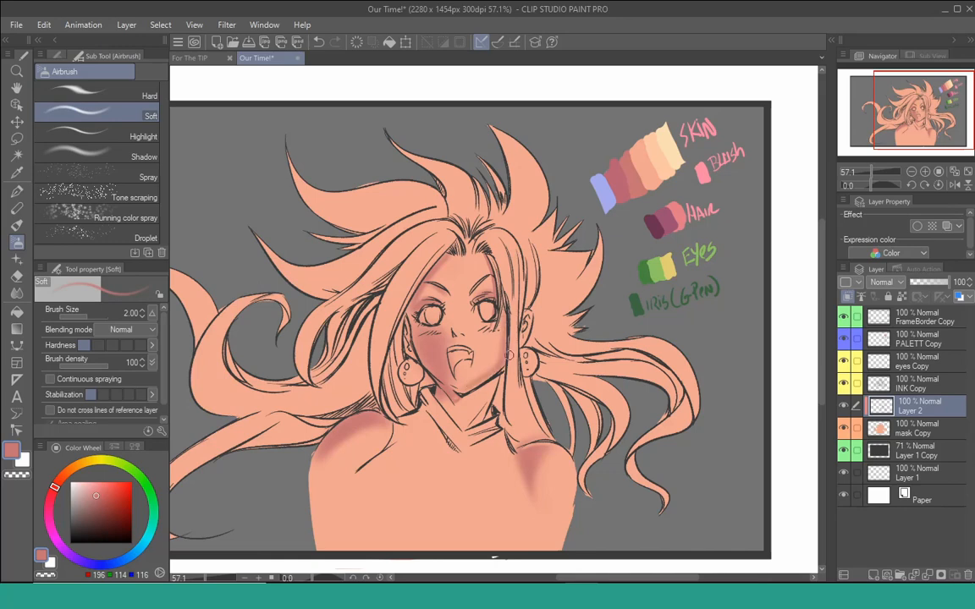
pyautogui.press(']')
pyautogui.press(']')
pyautogui.press(']')
pyautogui.press(']')
pyautogui.press(']')
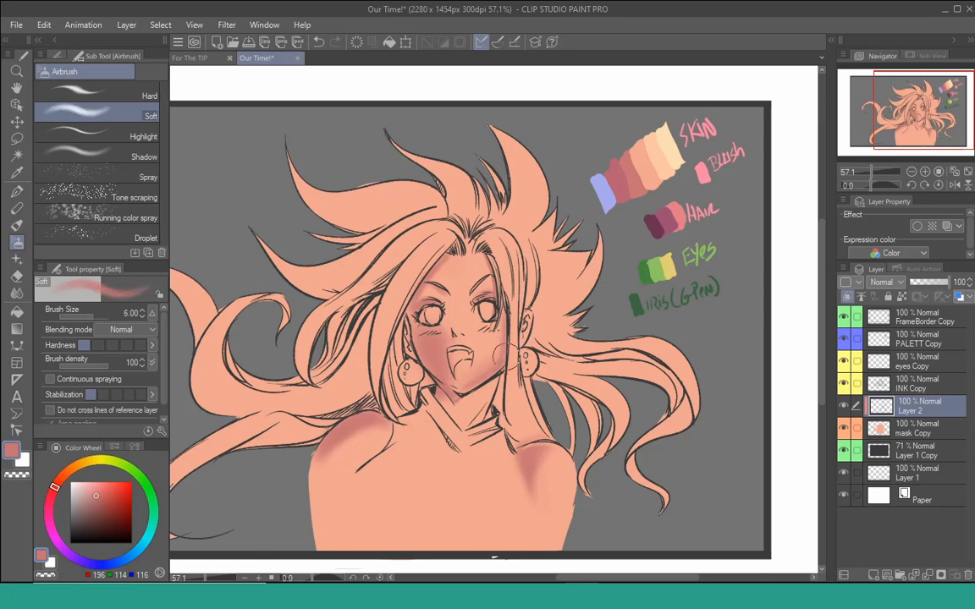
# Step: Blend the reddish shading across the lower cheek and chin with brush size 4
pyautogui.press('[')
pyautogui.press('[')
pyautogui.moveTo(447, 289); pyautogui.dragTo(450, 291)
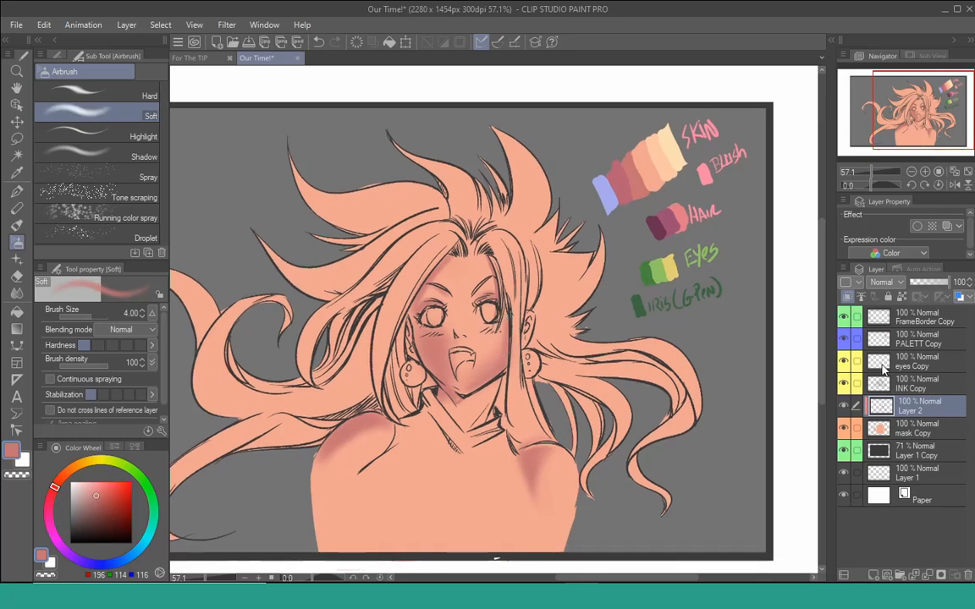
# Step: Toggle Layer 2 off and on to check the shading, and darken the forehead below the hairline with brush size 2.50
pyautogui.click(843, 408)
pyautogui.click(844, 407)
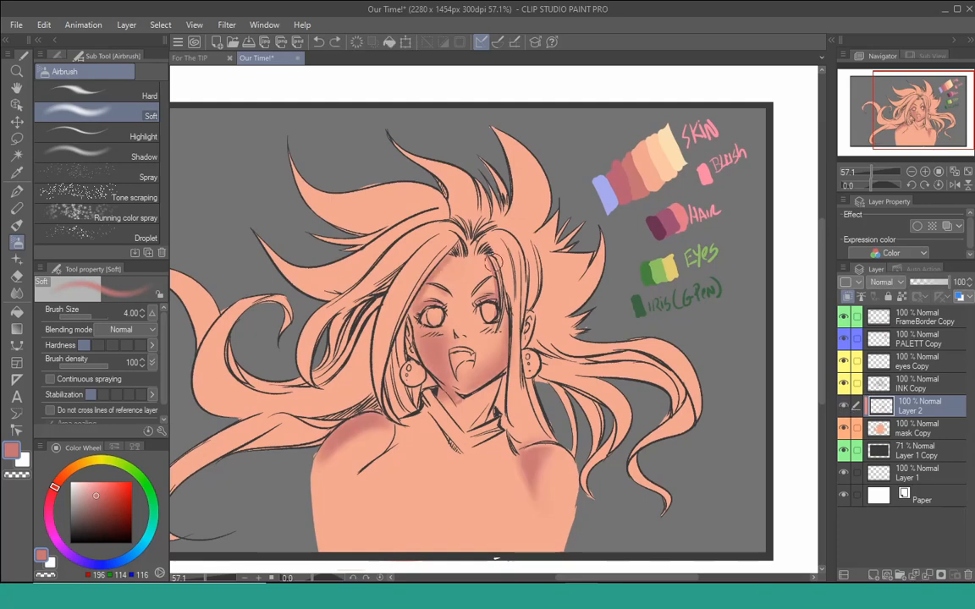
pyautogui.press('[')
pyautogui.press('[')
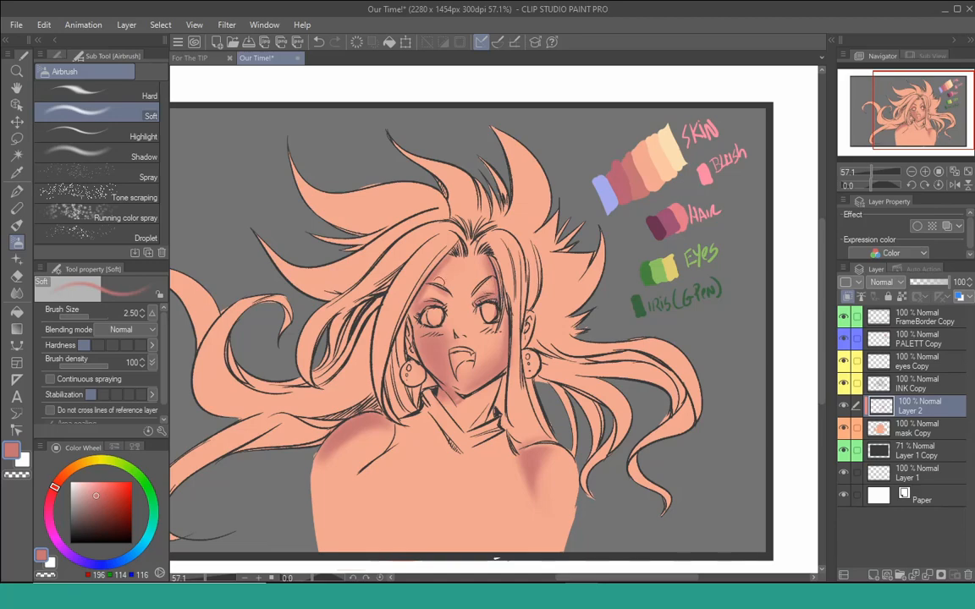
# Step: Paint a light skin-tone patch on the shaded cheek using the Thin Gouache brush reduced to size 1.70
pyautogui.hotkey('ctrl', 'space')
pyautogui.moveTo(439, 280)
pyautogui.mouseDown()
pyautogui.moveTo(456, 282)
pyautogui.moveTo(446, 285)
pyautogui.mouseUp()
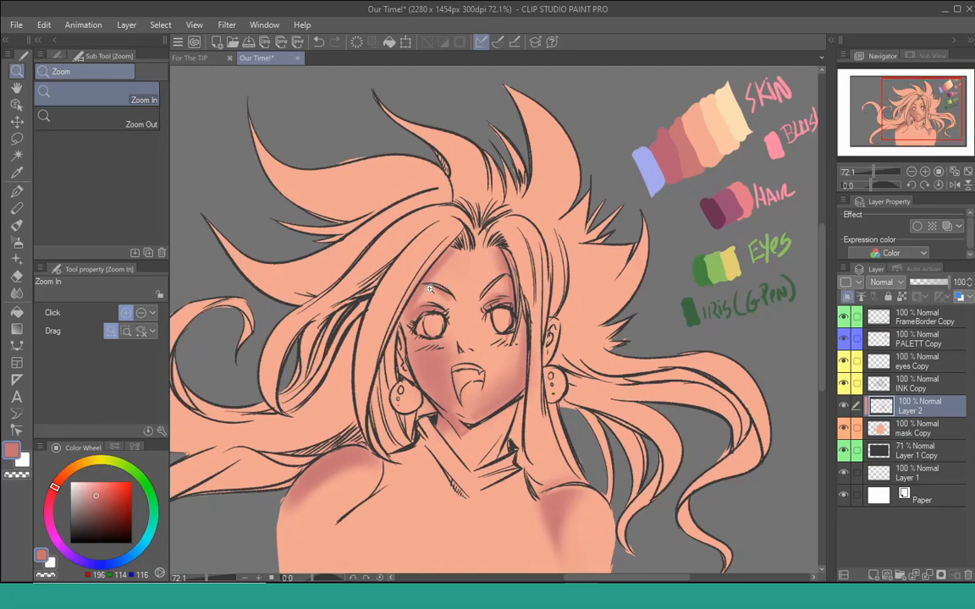
pyautogui.press('b')
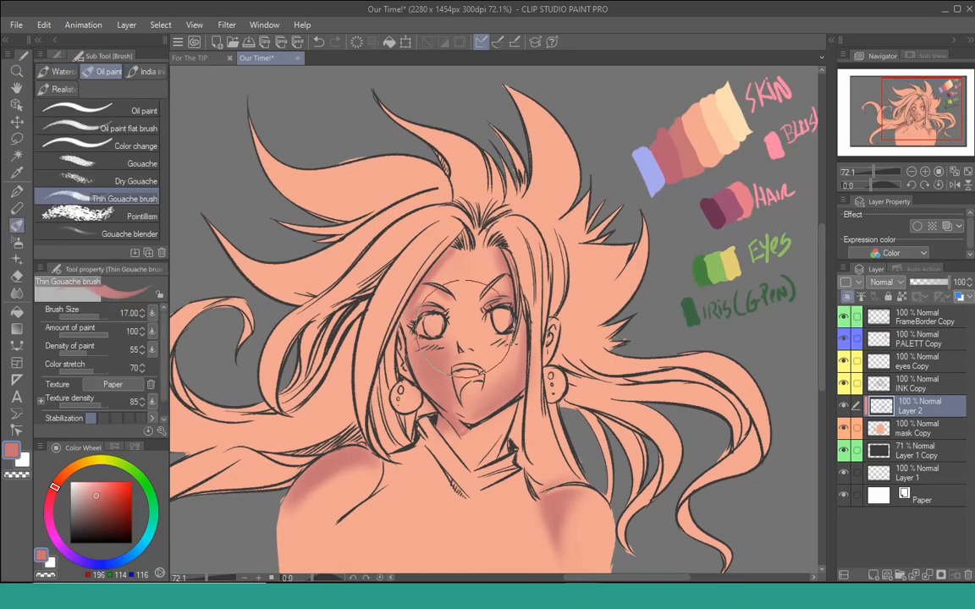
pyautogui.press('[')
pyautogui.keyDown('alt'); pyautogui.click(422, 283); pyautogui.keyUp('alt')
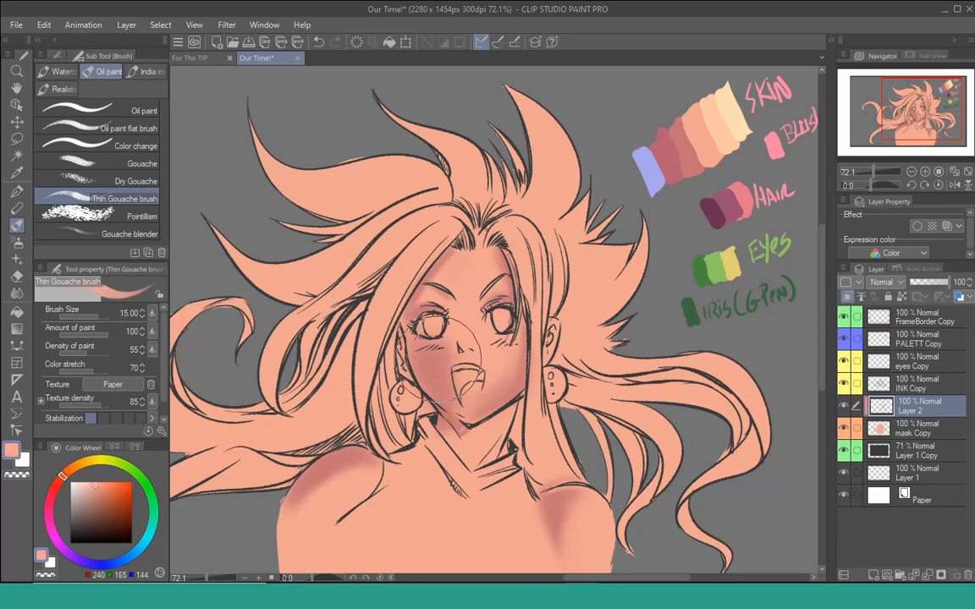
pyautogui.press('[')
pyautogui.press('[')
pyautogui.press('[')
pyautogui.press('[')
pyautogui.press('[')
pyautogui.press('[')
pyautogui.press('[')
pyautogui.press('[')
pyautogui.press('[')
pyautogui.press('[')
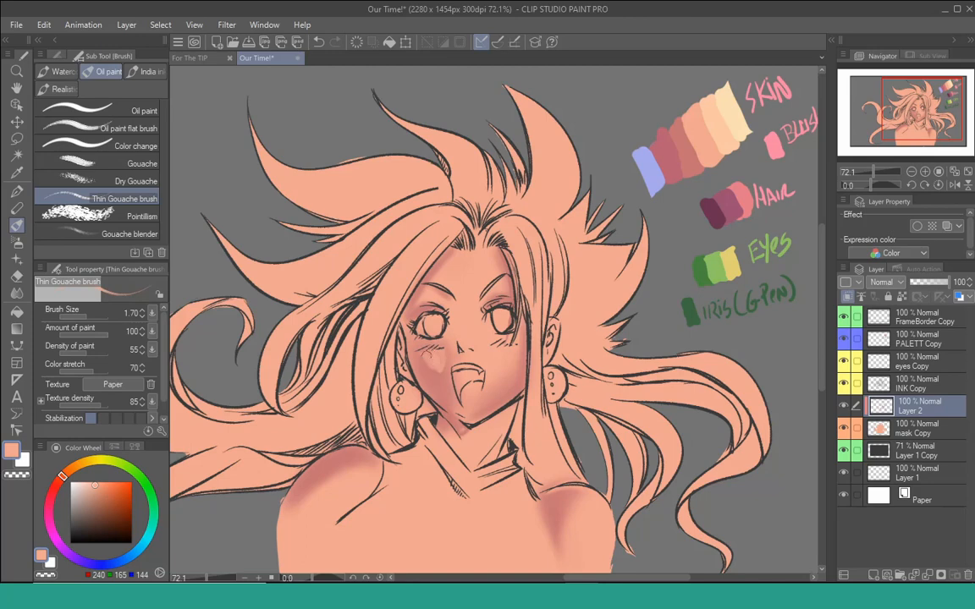
pyautogui.press(']')
# Step: Blend the light cheek patch into the reddish shading with the Soft airbrush at size 2.50, sampling nearby skin tones
pyautogui.press('b')
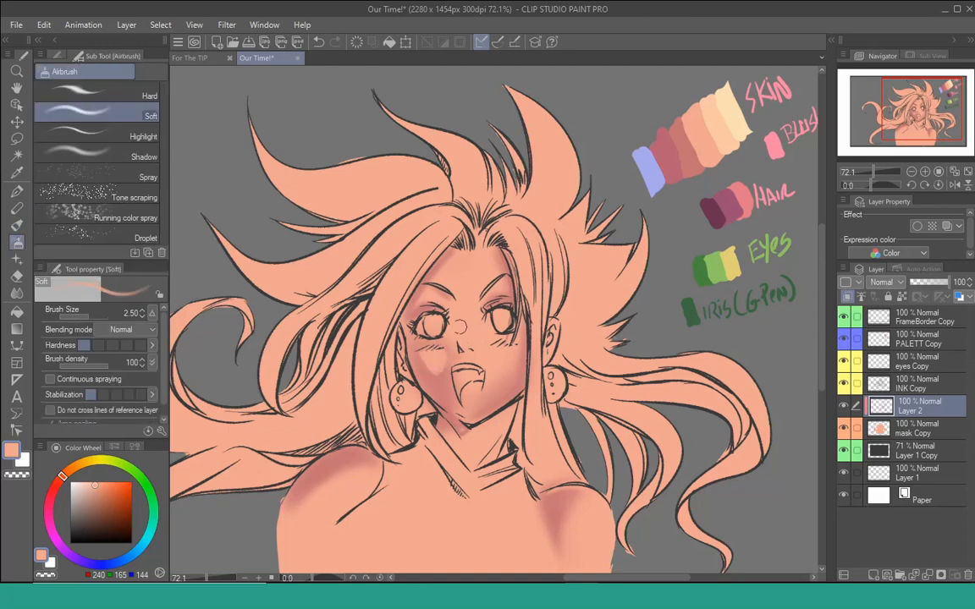
pyautogui.keyDown('alt'); pyautogui.click(443, 367); pyautogui.keyUp('alt')
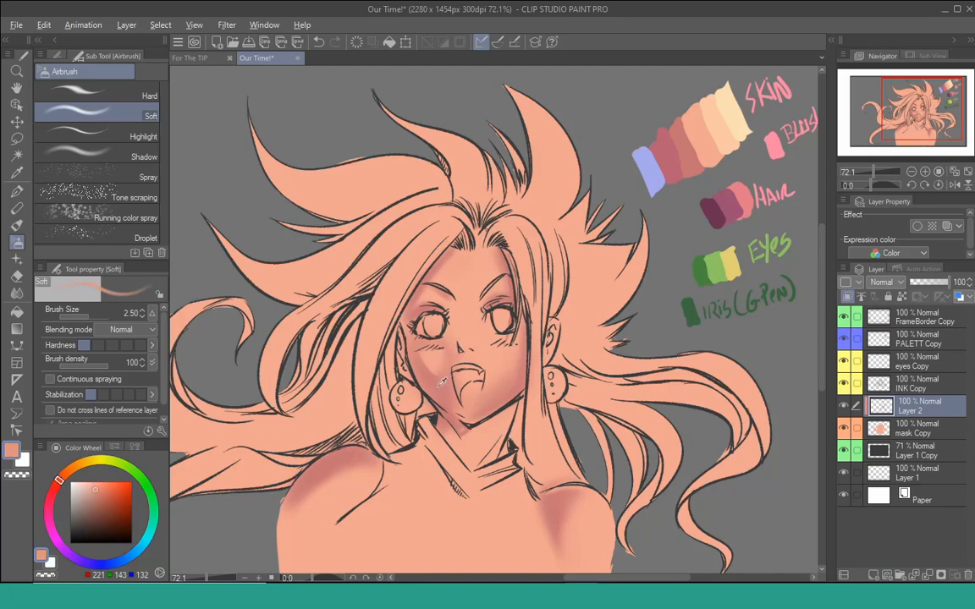
pyautogui.keyDown('alt'); pyautogui.click(431, 368); pyautogui.keyUp('alt')
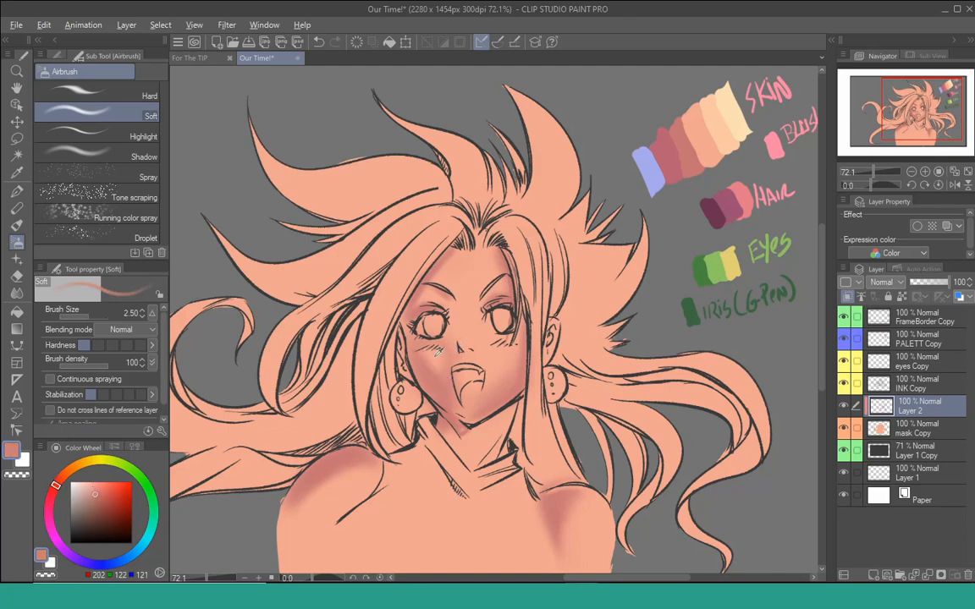
pyautogui.keyDown('alt'); pyautogui.click(440, 375); pyautogui.keyUp('alt')
pyautogui.keyDown('alt'); pyautogui.click(440, 359); pyautogui.keyUp('alt')
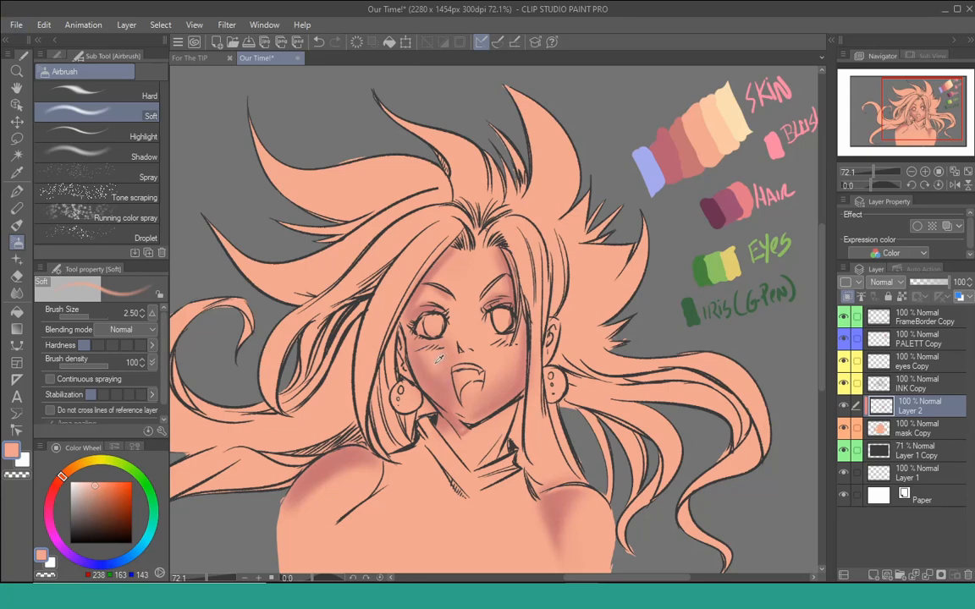
# Step: Smooth the forehead, temple and brow shading with Soft airbrush strokes in skin tones sampled from the face
pyautogui.keyDown('alt'); pyautogui.click(441, 258); pyautogui.keyUp('alt')
pyautogui.moveTo(421, 288); pyautogui.dragTo(418, 299)
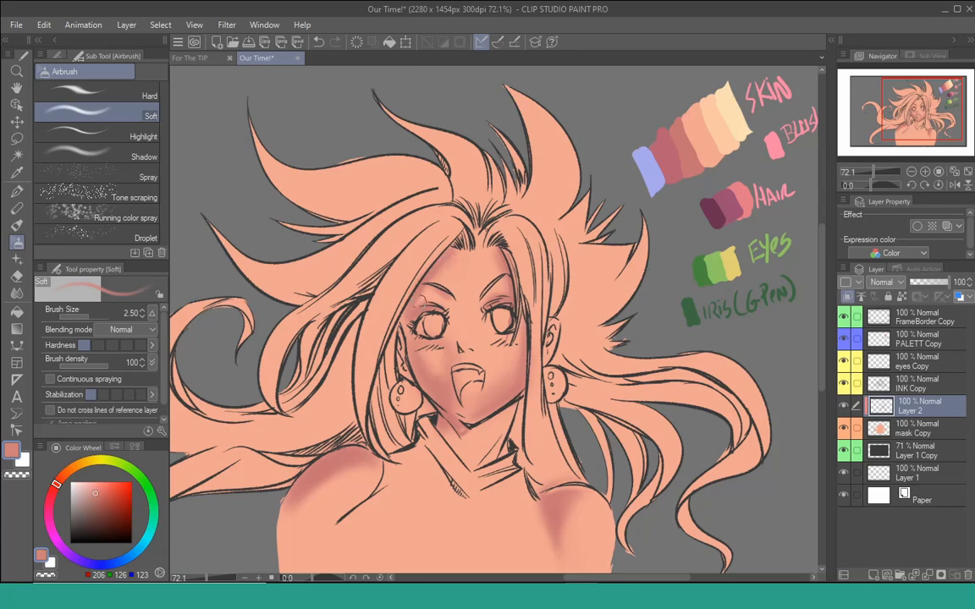
pyautogui.keyDown('alt'); pyautogui.click(450, 262); pyautogui.keyUp('alt')
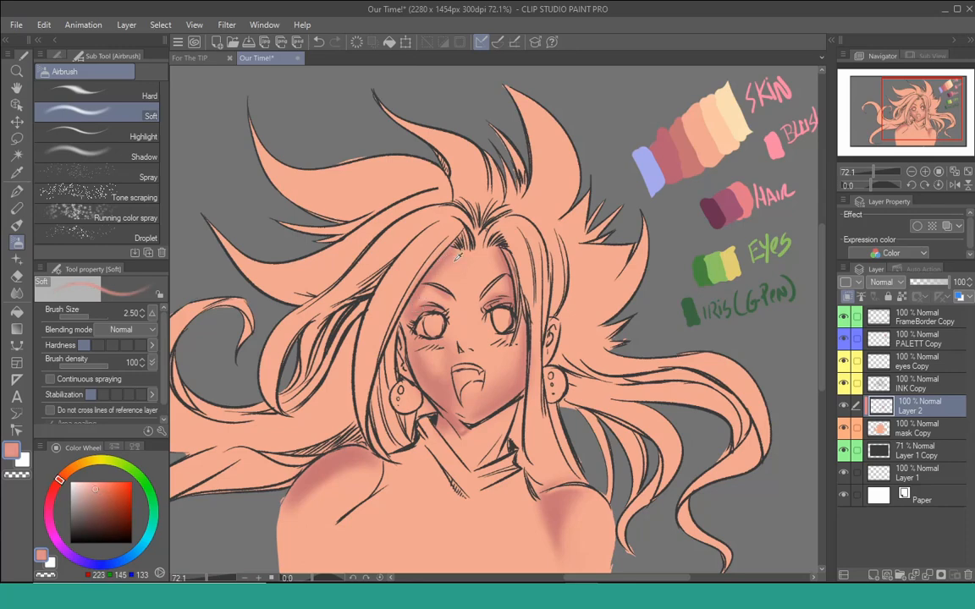
pyautogui.keyDown('alt'); pyautogui.click(459, 264); pyautogui.keyUp('alt')
pyautogui.keyDown('alt'); pyautogui.click(440, 281); pyautogui.keyUp('alt')
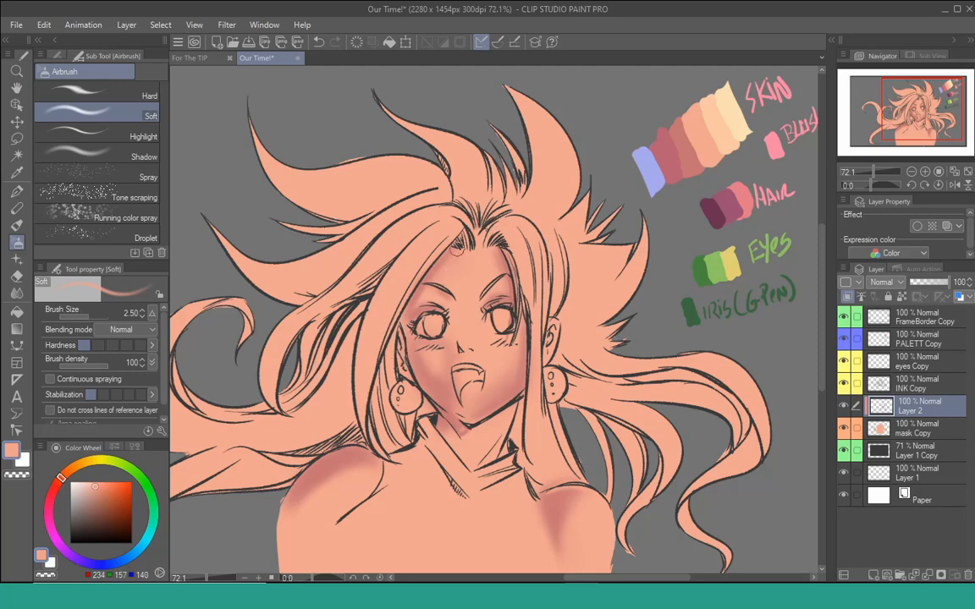
pyautogui.keyDown('alt'); pyautogui.click(418, 303); pyautogui.keyUp('alt')
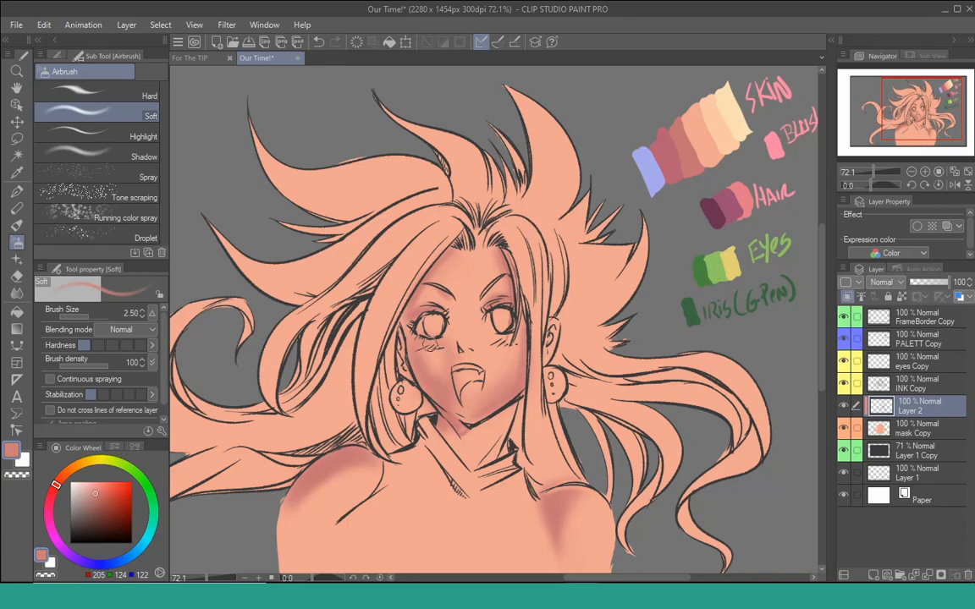
# Step: Soften the shading on the shoulder beside the long hair strand with the sampled base skin tone at brush size 3
pyautogui.moveTo(429, 341); pyautogui.dragTo(440, 283)
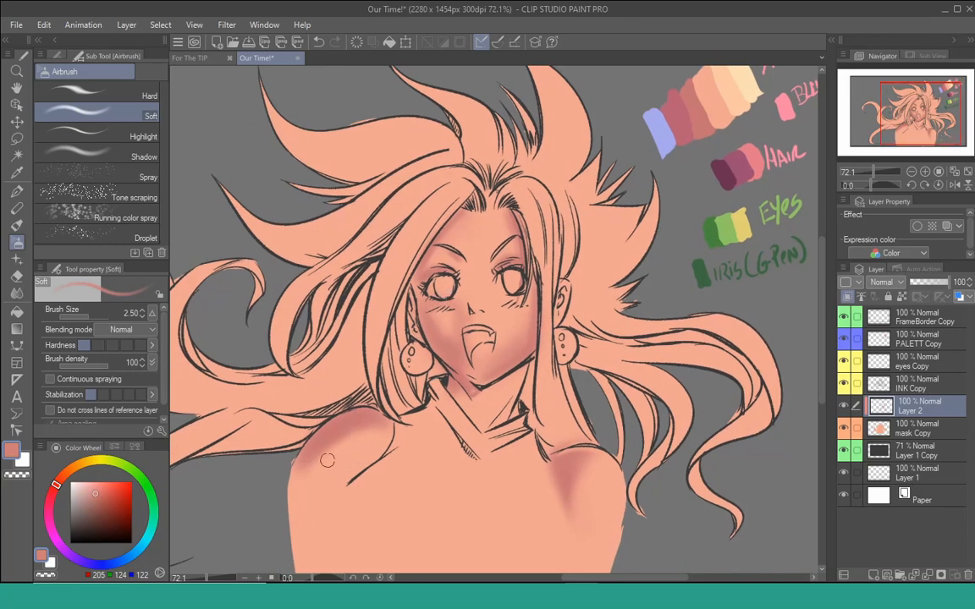
pyautogui.press('x')
pyautogui.press(']')
pyautogui.keyDown('alt'); pyautogui.click(386, 435); pyautogui.keyUp('alt')
pyautogui.moveTo(379, 437)
pyautogui.mouseDown()
pyautogui.moveTo(307, 488)
pyautogui.moveTo(295, 485)
pyautogui.mouseUp()
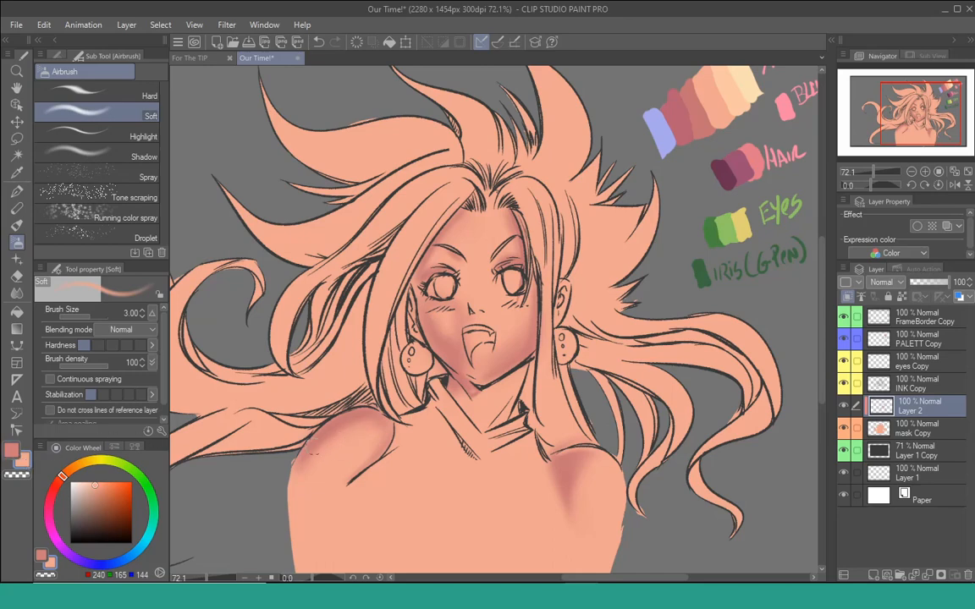
# Step: Shade the neck below the jaw and chin at brush size 3, alternating between the reddish and base skin colours
pyautogui.press('x')
pyautogui.moveTo(427, 382); pyautogui.dragTo(422, 398)
pyautogui.press('x')
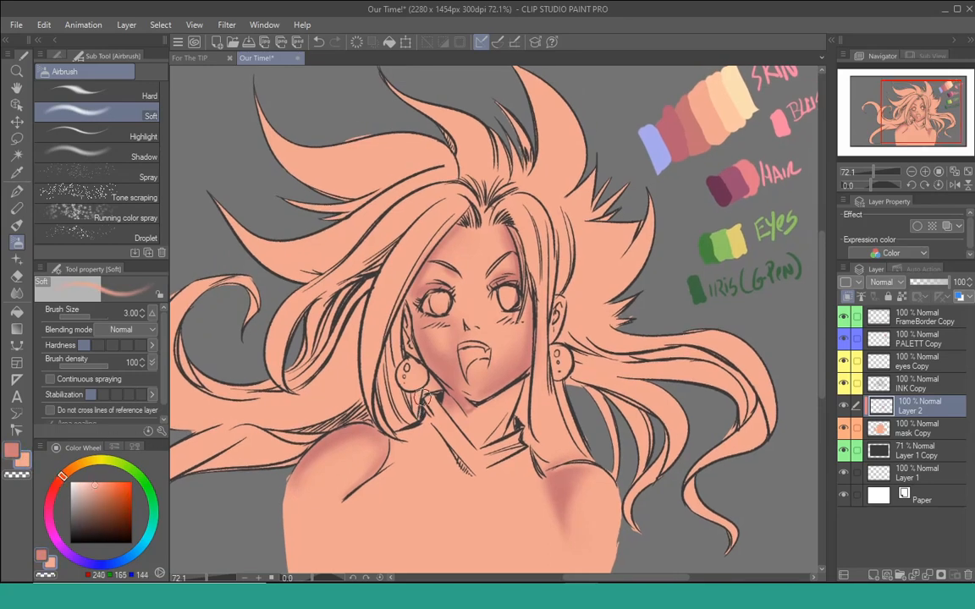
pyautogui.press('x')
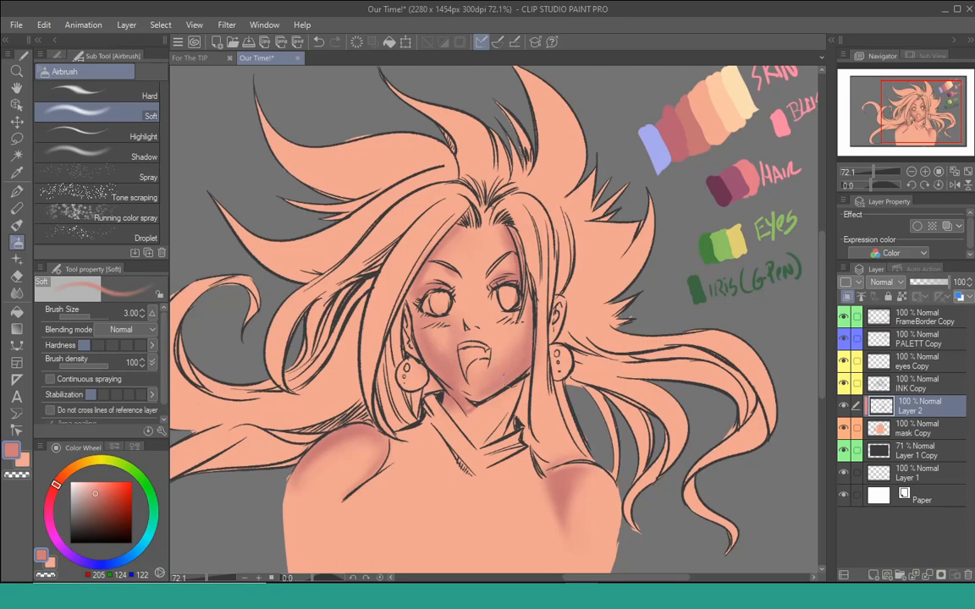
pyautogui.moveTo(465, 366); pyautogui.dragTo(476, 332)
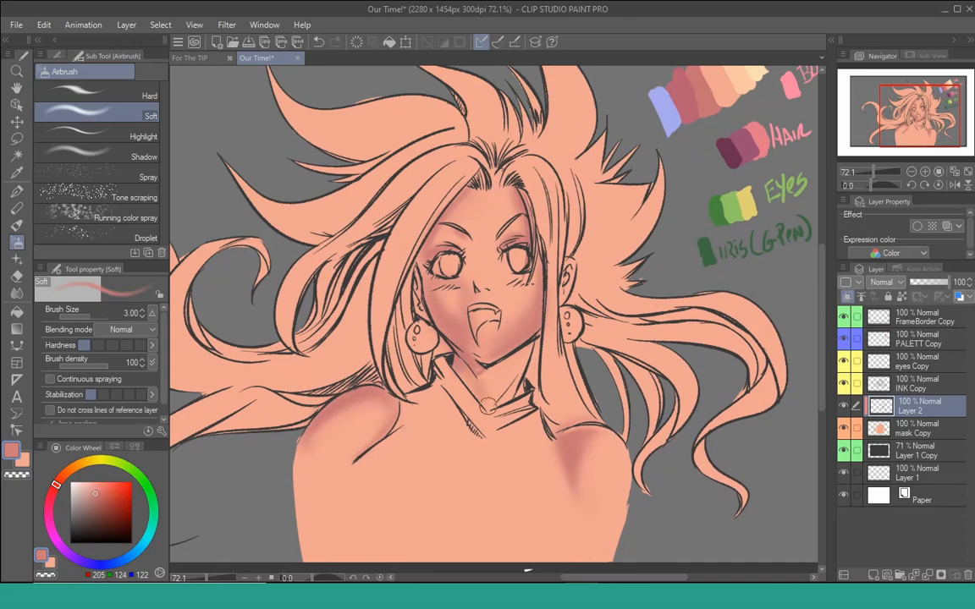
pyautogui.moveTo(527, 366); pyautogui.dragTo(522, 353)
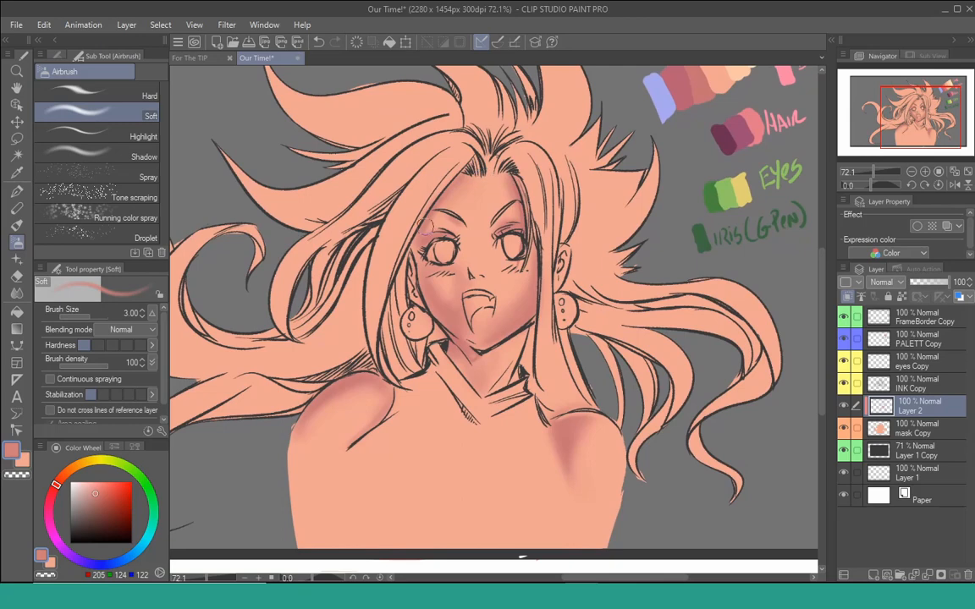
# Step: Sample the dark rose from the skin palette and deepen the shading around the eyelid with brush size 2.50
pyautogui.moveTo(495, 293); pyautogui.dragTo(478, 331)
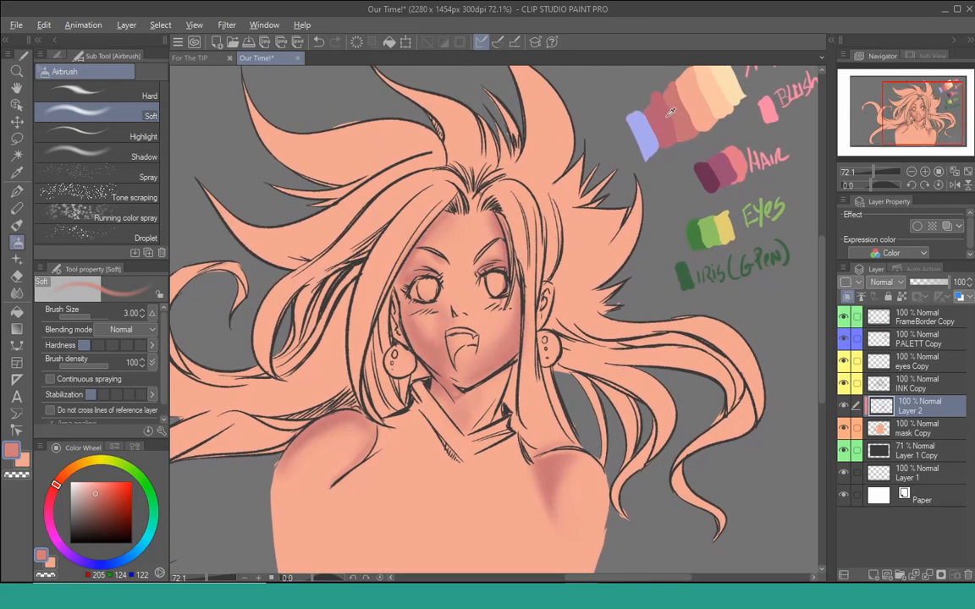
pyautogui.keyDown('alt'); pyautogui.click(671, 114); pyautogui.keyUp('alt')
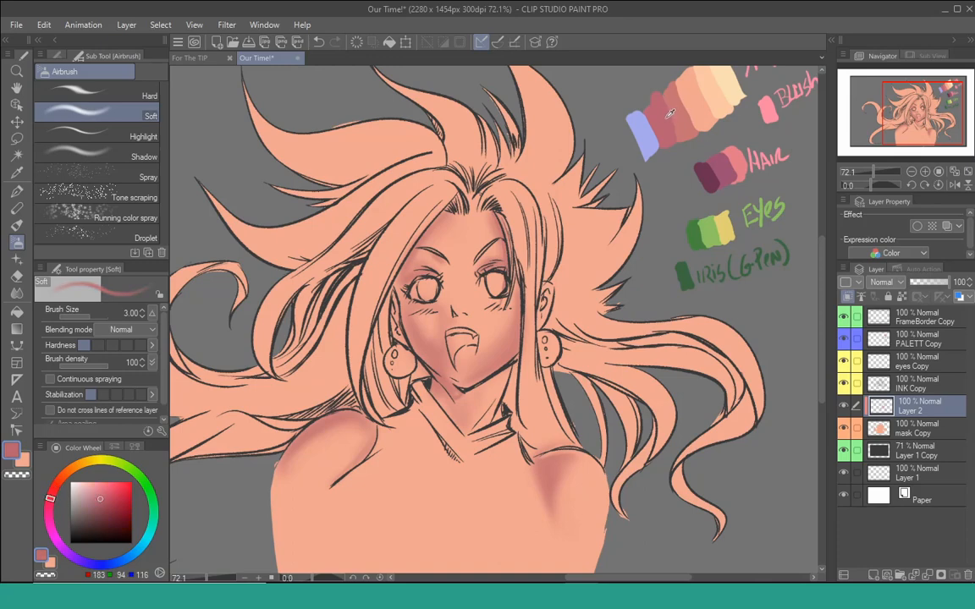
pyautogui.press('[')
pyautogui.press('[')
pyautogui.press('[')
pyautogui.press(']')
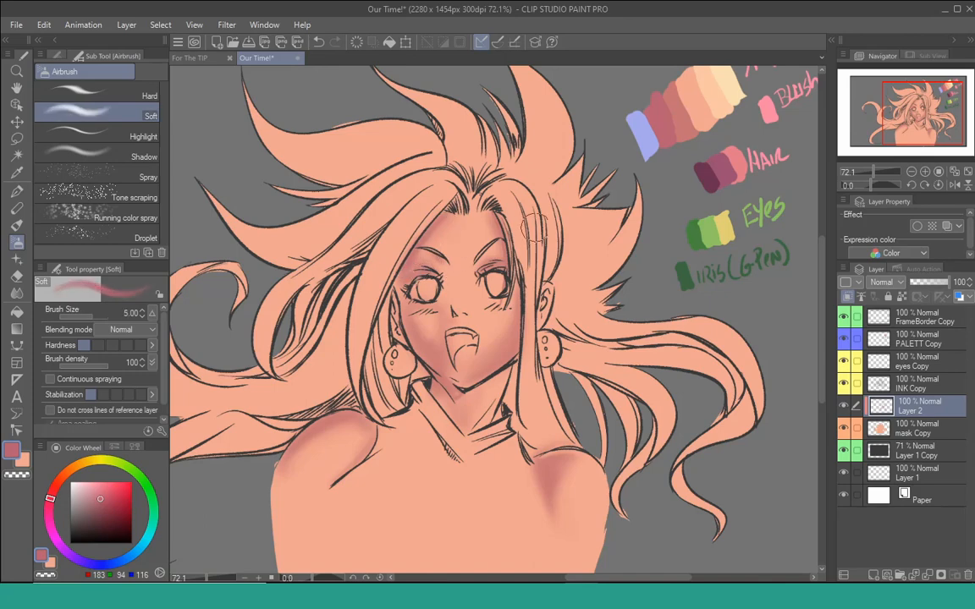
pyautogui.press(']')
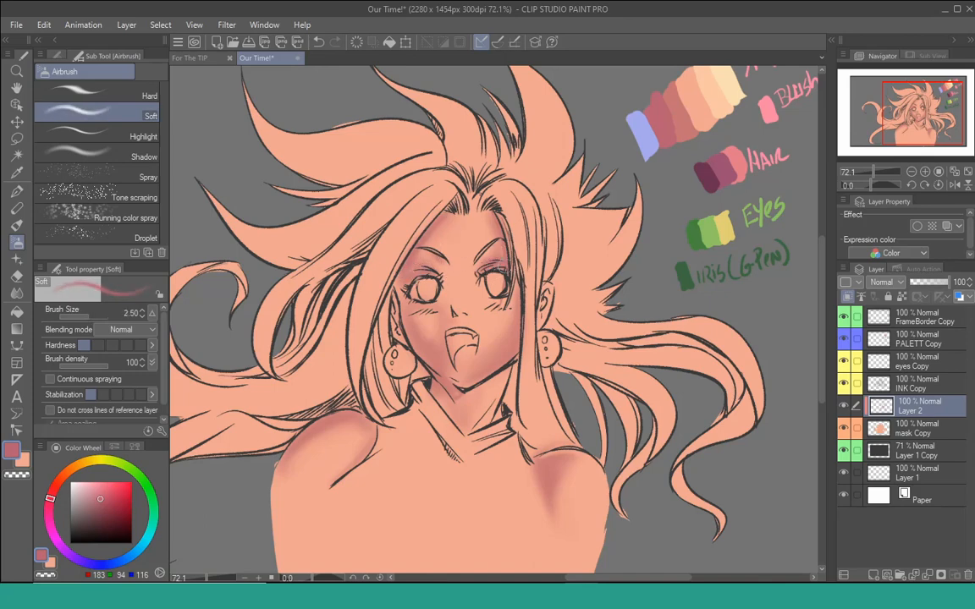
# Step: Deepen the lower cheek beside the mouth with the dark rose, enlarging the brush to 4 and returning it to 2.50
pyautogui.moveTo(416, 319); pyautogui.dragTo(429, 296)
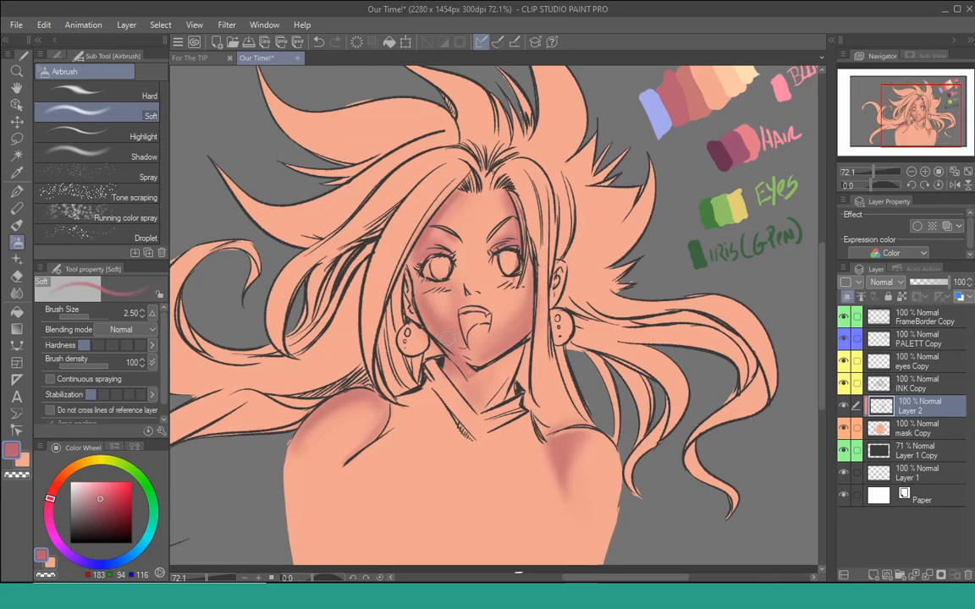
pyautogui.press(']')
pyautogui.press(']')
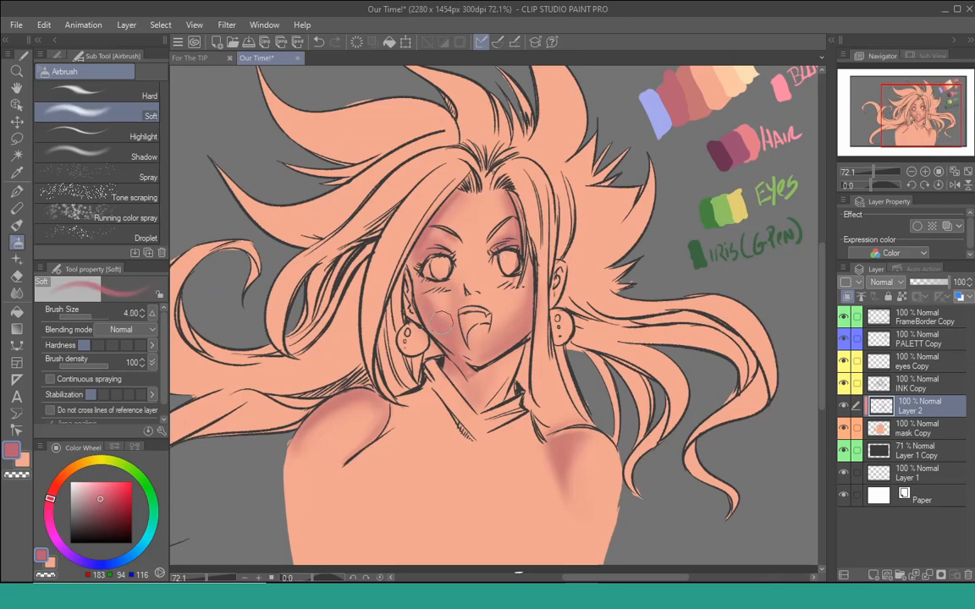
pyautogui.press(']')
pyautogui.press('[')
pyautogui.press('[')
pyautogui.press('[')
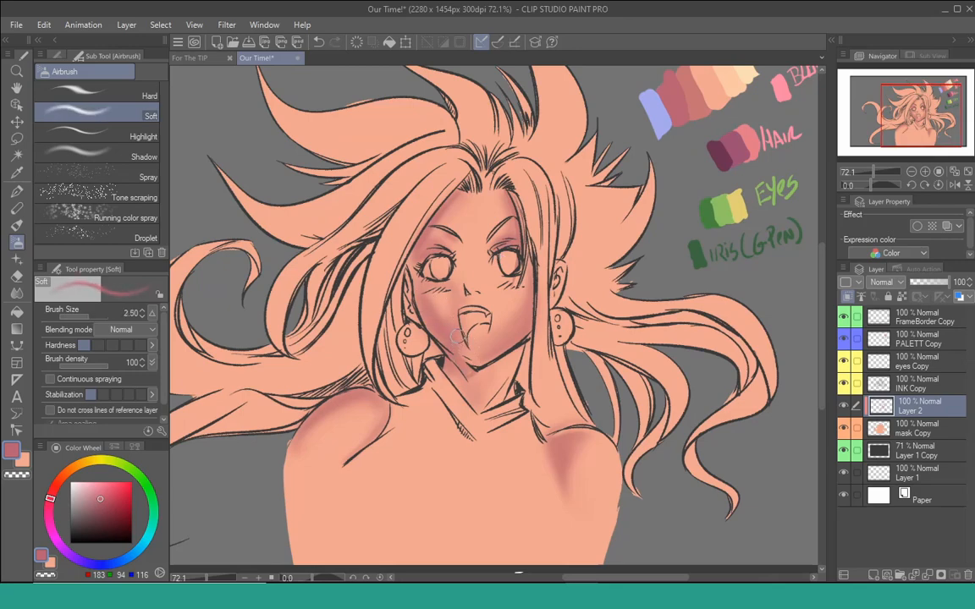
# Step: Open the Hue/Saturation/Luminosity adjustment for the shading layer, accept it, and look up the Tonal Correction commands
pyautogui.hotkey('ctrl', 'u')
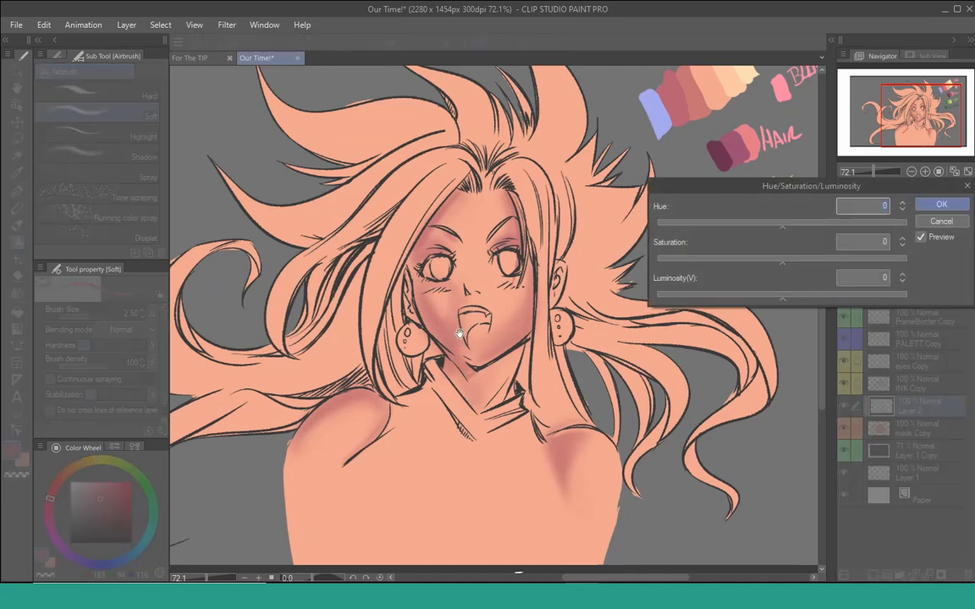
pyautogui.click(939, 205)
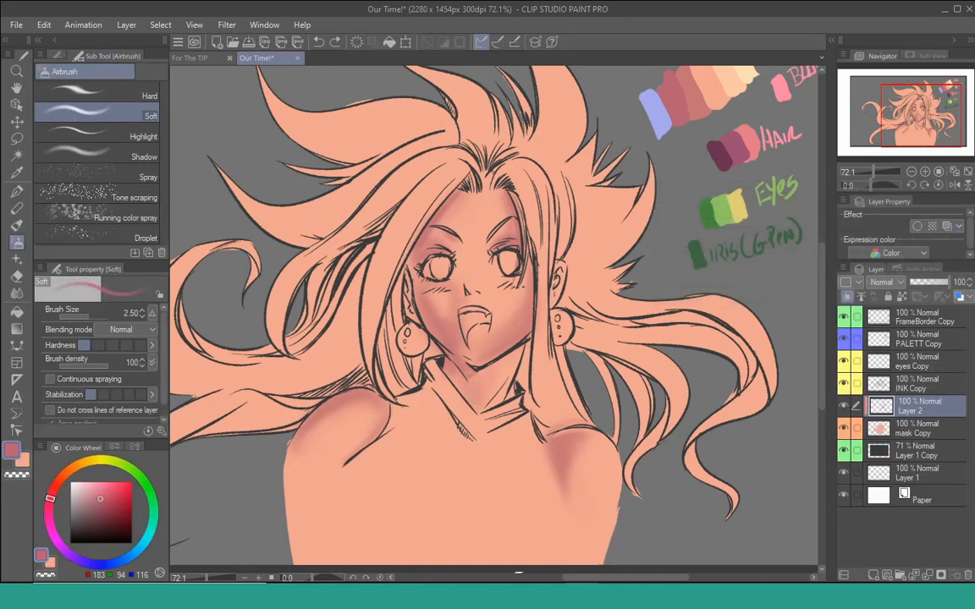
pyautogui.click(43, 24)
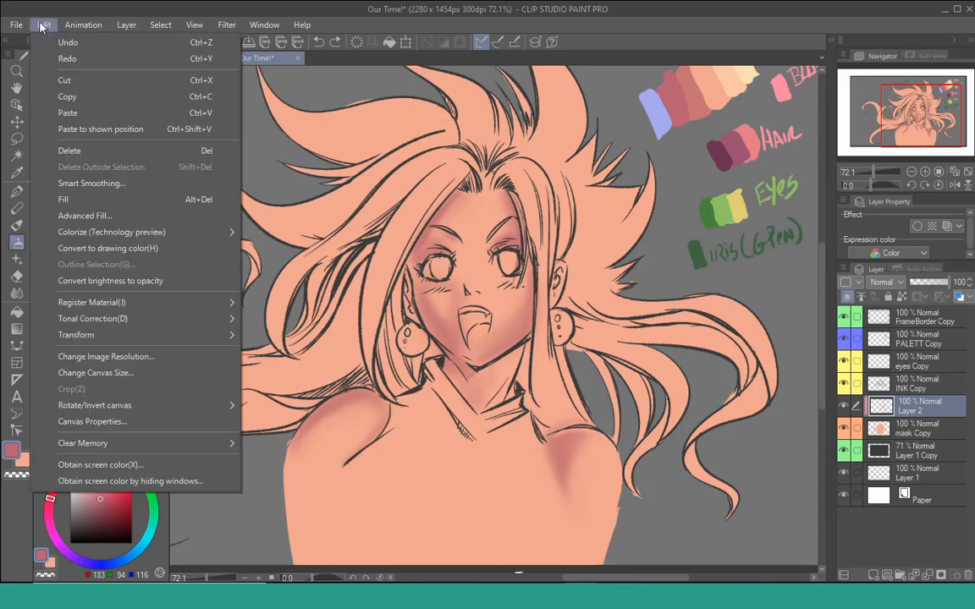
pyautogui.moveTo(196, 320)
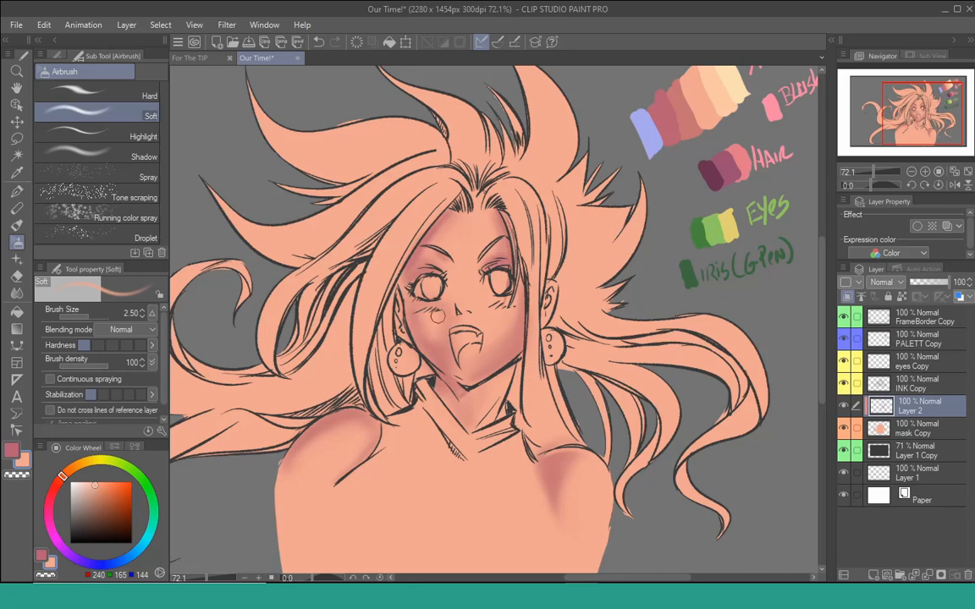
# Step: Blend the cheek shading with sampled skin tones and deepen the face edge with the dark rose from the skin palette
pyautogui.keyDown('alt'); pyautogui.click(428, 347); pyautogui.keyUp('alt')
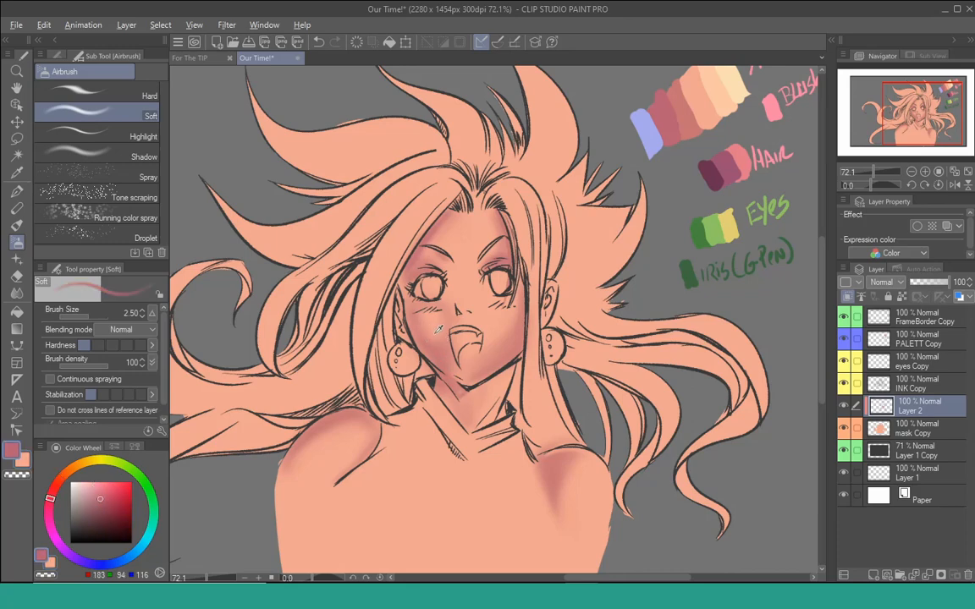
pyautogui.keyDown('alt'); pyautogui.click(394, 304); pyautogui.keyUp('alt')
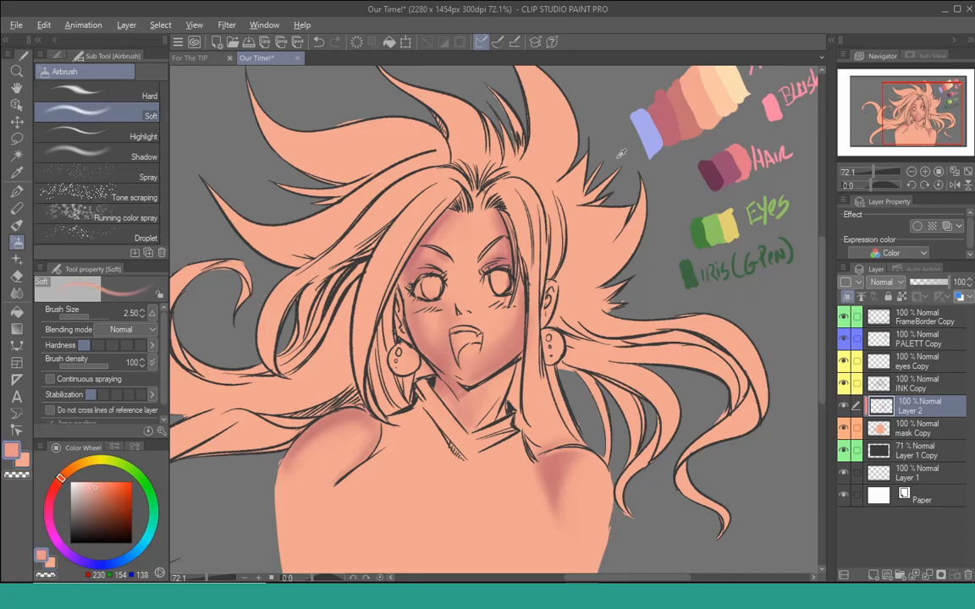
pyautogui.keyDown('alt'); pyautogui.click(671, 114); pyautogui.keyUp('alt')
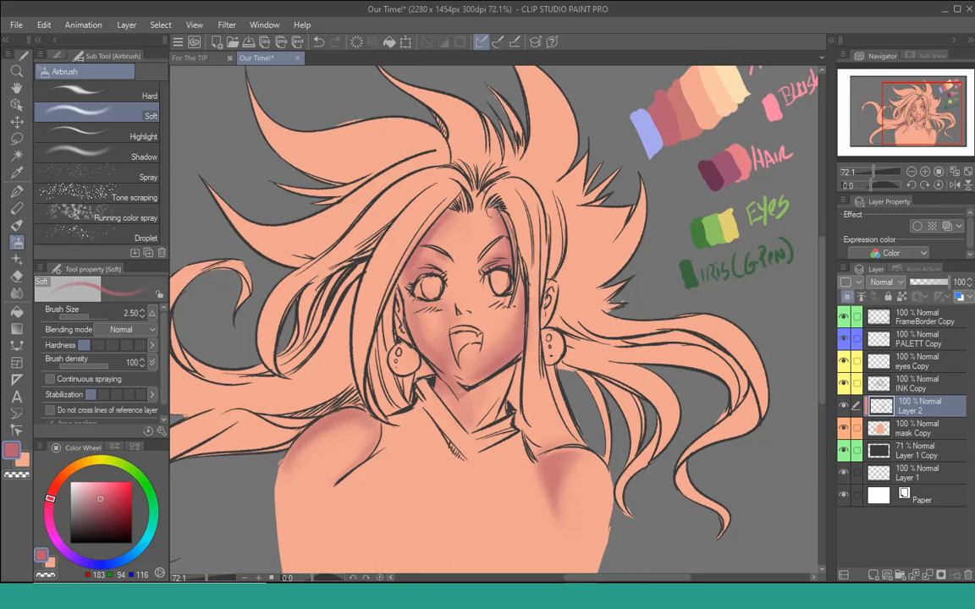
# Step: Refine the forehead shading below the hairline at brush size 2.50, sampling light and reddish skin tones
pyautogui.moveTo(443, 225)
pyautogui.mouseDown()
pyautogui.moveTo(451, 219)
pyautogui.moveTo(448, 232)
pyautogui.mouseUp()
pyautogui.keyDown('alt'); pyautogui.click(413, 209); pyautogui.keyUp('alt')
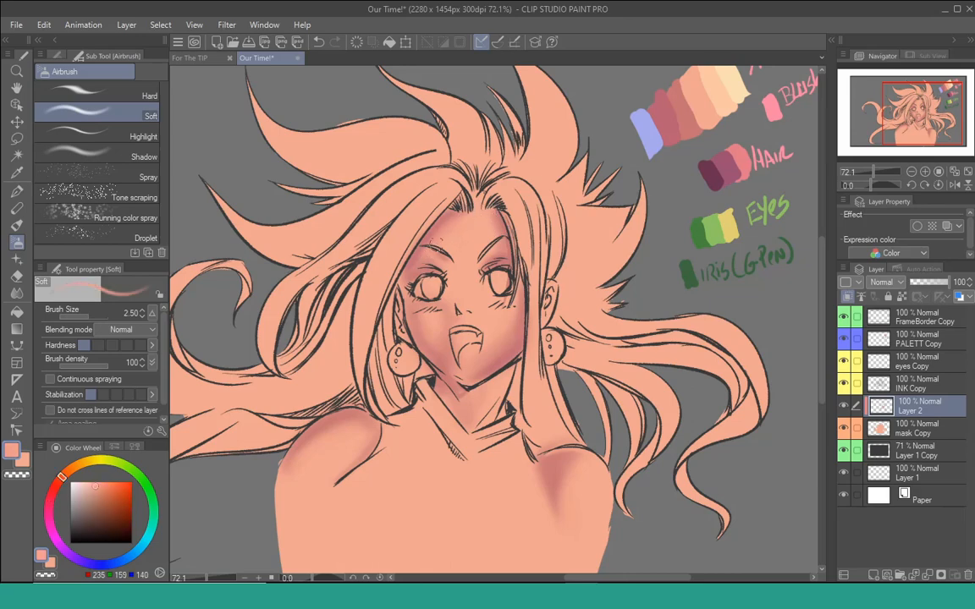
pyautogui.keyDown('alt'); pyautogui.click(457, 211); pyautogui.keyUp('alt')
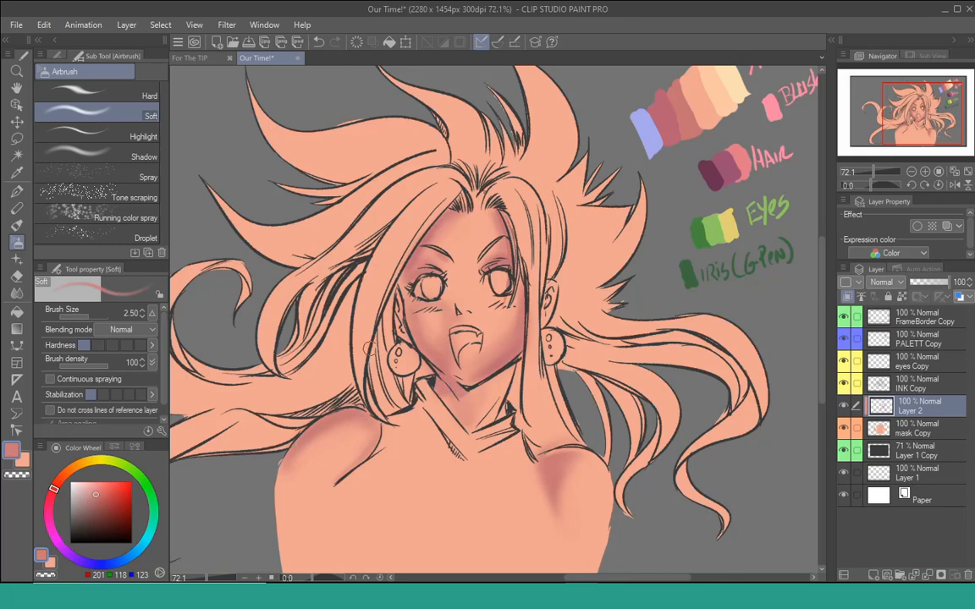
pyautogui.moveTo(492, 286); pyautogui.dragTo(484, 303)
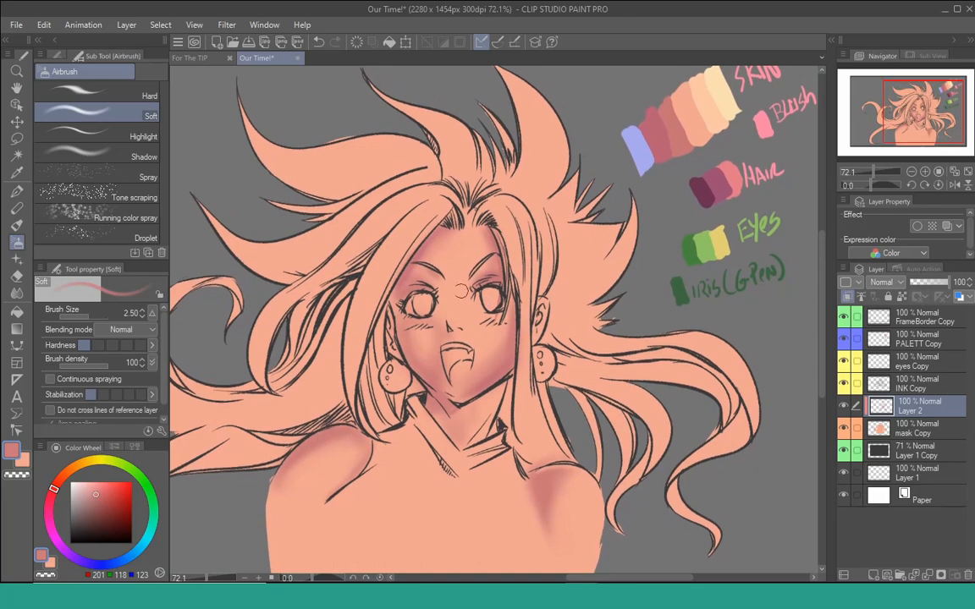
# Step: Refine the shading around the nose with light and dark rose tones sampled from the skin palette, using brush sizes 1.70 to 3
pyautogui.moveTo(549, 207); pyautogui.dragTo(548, 212)
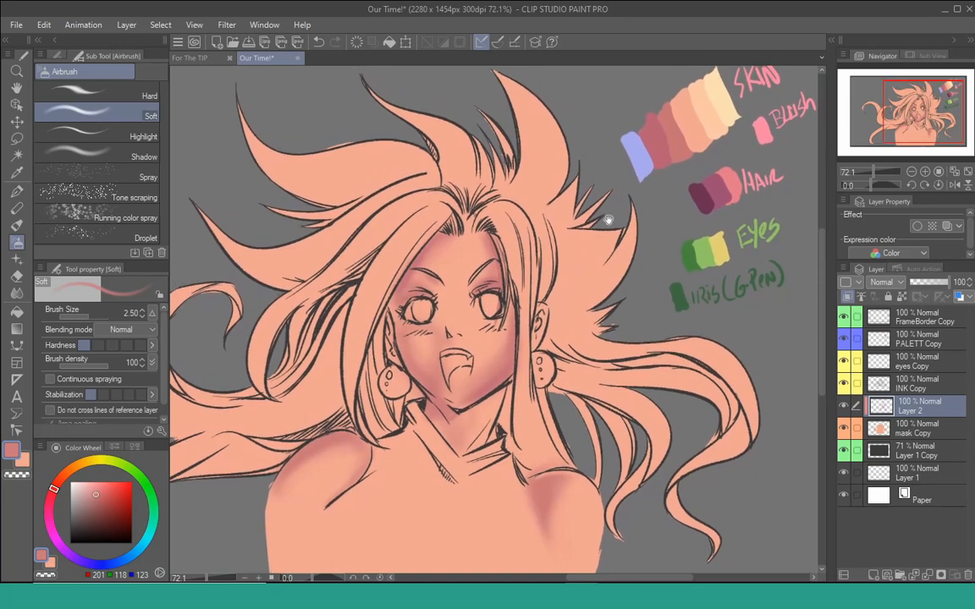
pyautogui.keyDown('alt'); pyautogui.click(711, 103); pyautogui.keyUp('alt')
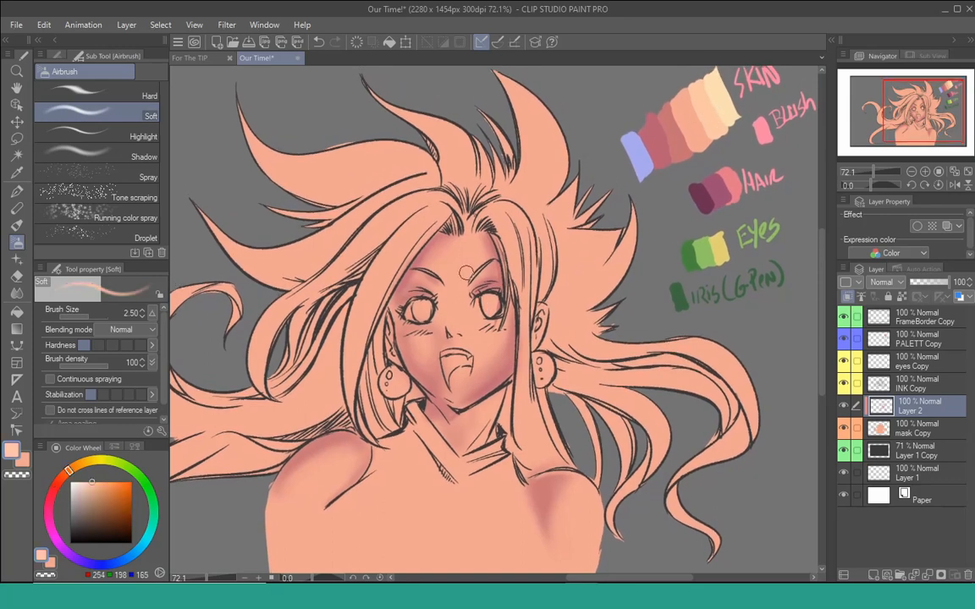
pyautogui.press(']')
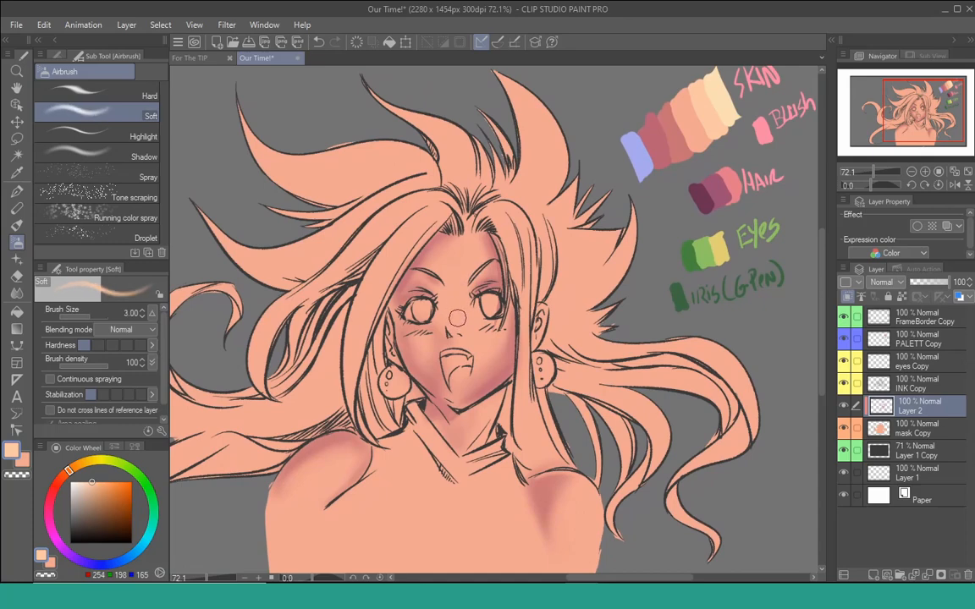
pyautogui.keyDown('alt'); pyautogui.click(674, 109); pyautogui.keyUp('alt')
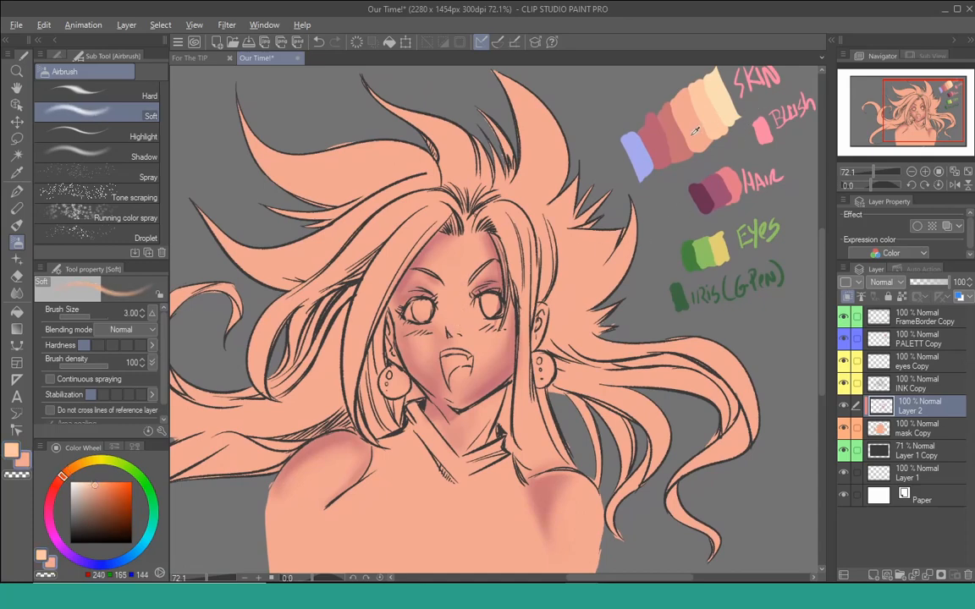
pyautogui.keyDown('alt'); pyautogui.click(664, 143); pyautogui.keyUp('alt')
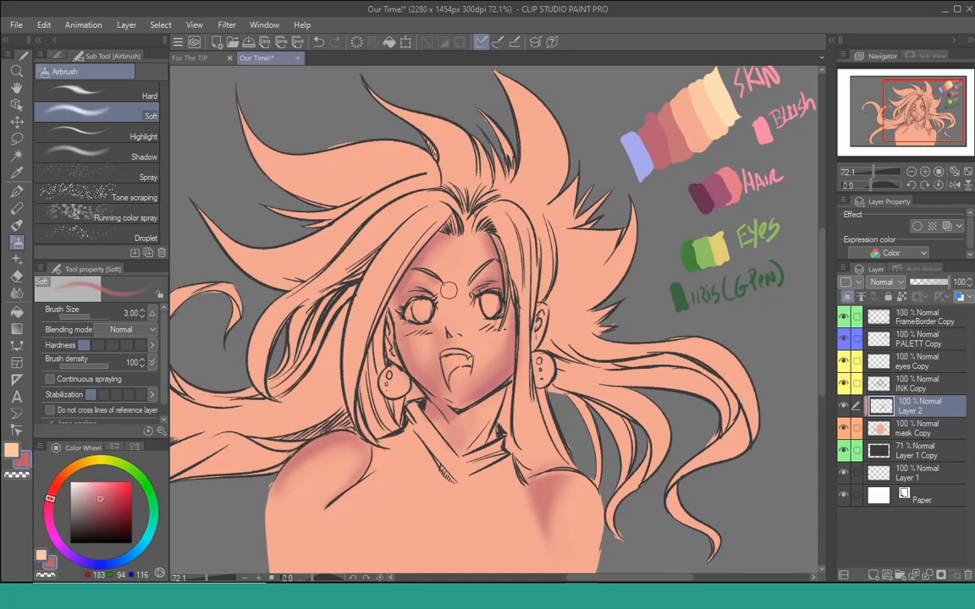
pyautogui.press('[')
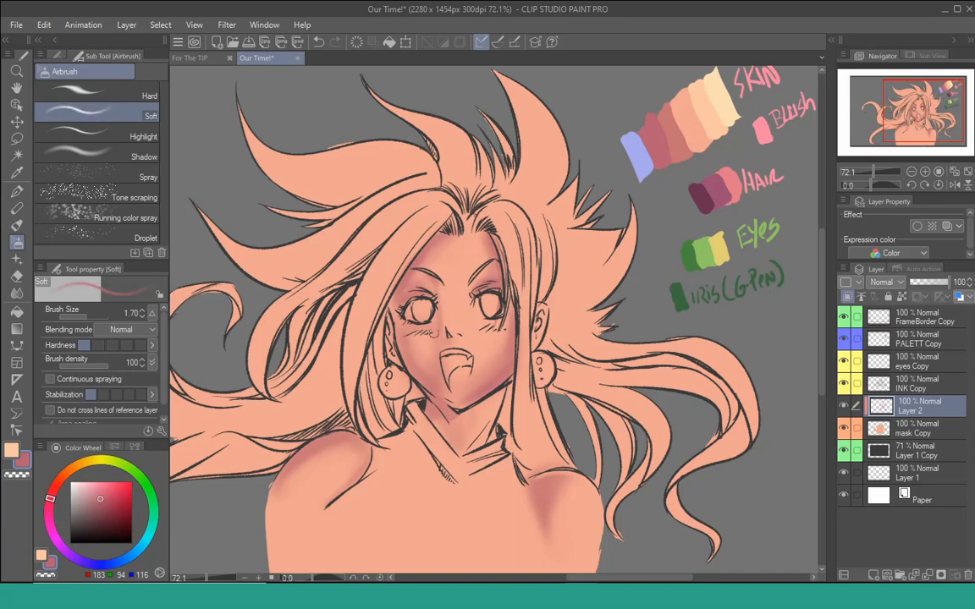
pyautogui.press(']')
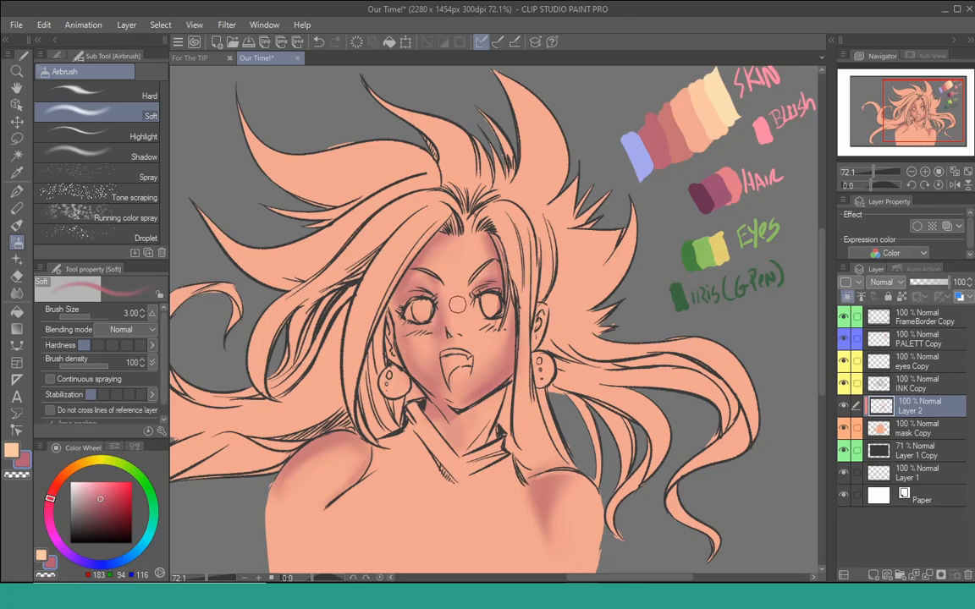
# Step: Mirror the canvas view back and forth to check the balance of the face and its shading
pyautogui.press('h')
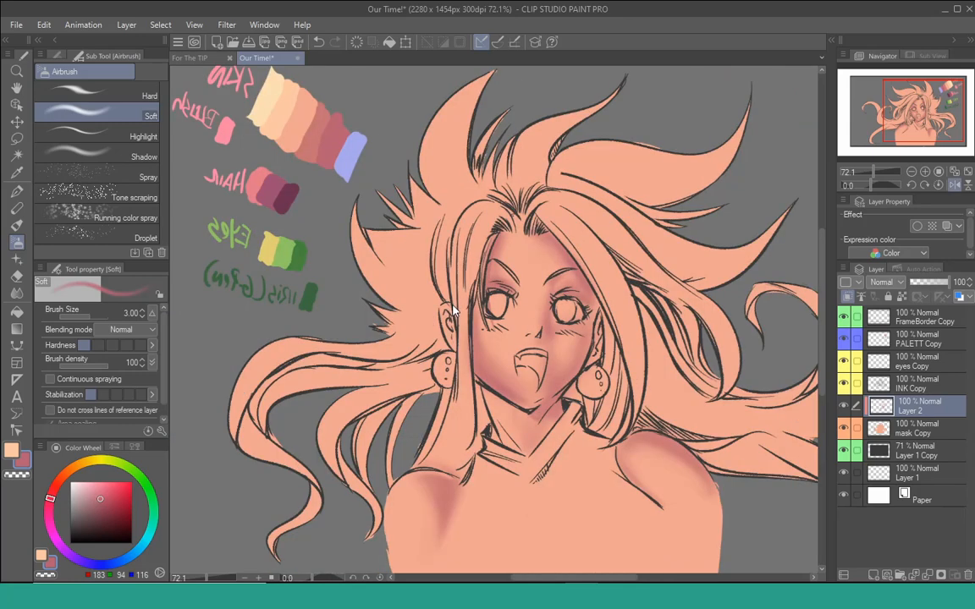
pyautogui.press('h')
pyautogui.press('h')
pyautogui.press('h')
pyautogui.press('h')
pyautogui.press('h')
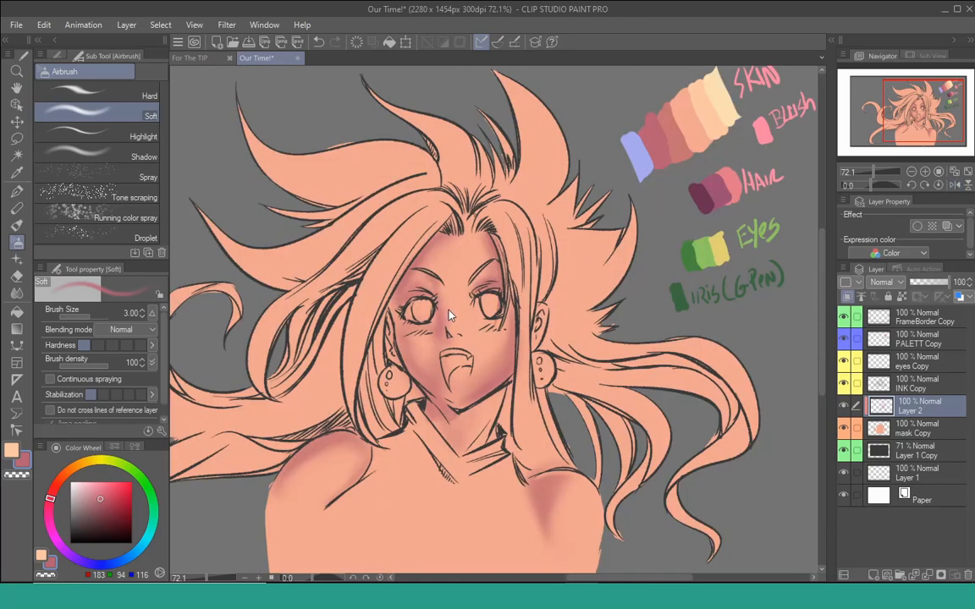
pyautogui.press('h')
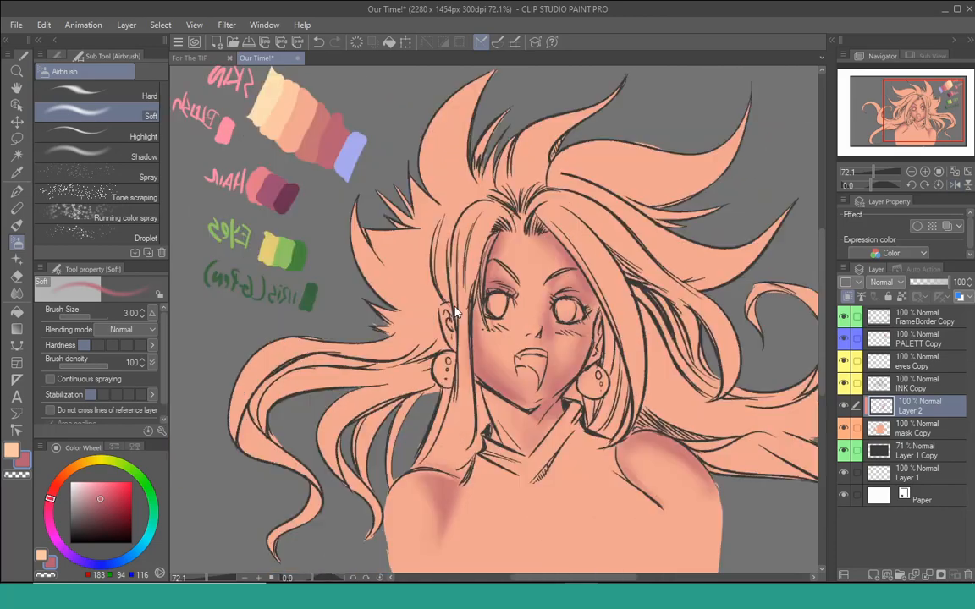
pyautogui.click(955, 186)
pyautogui.click(954, 186)
pyautogui.click(955, 185)
# Step: Switch to the light peach tone and lighten the middle of the forehead at brush size 3
pyautogui.press('x')
pyautogui.press(']')
pyautogui.press(']')
pyautogui.press(']')
pyautogui.press(']')
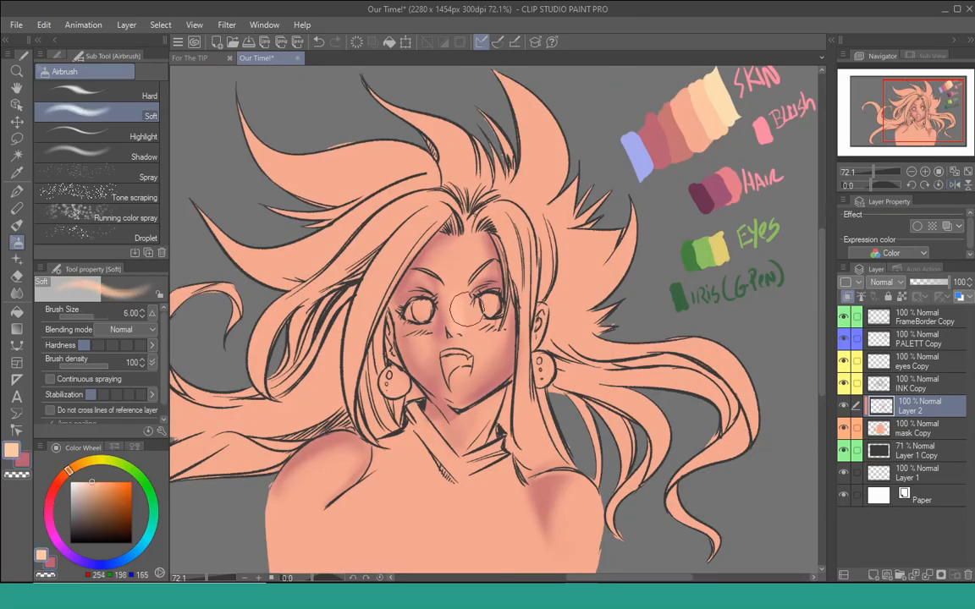
pyautogui.press('[')
pyautogui.press('[')
pyautogui.press('[')
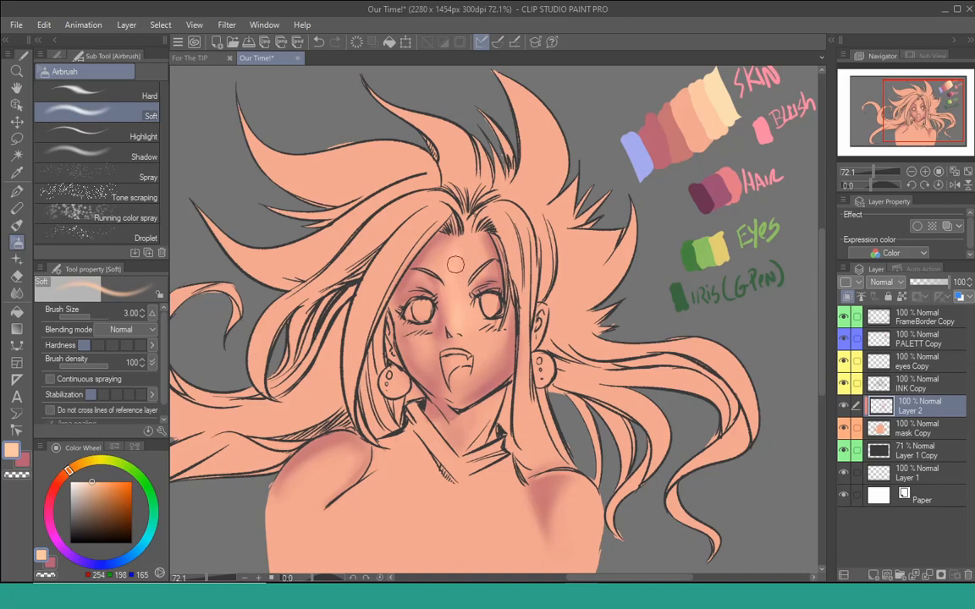
pyautogui.press(']')
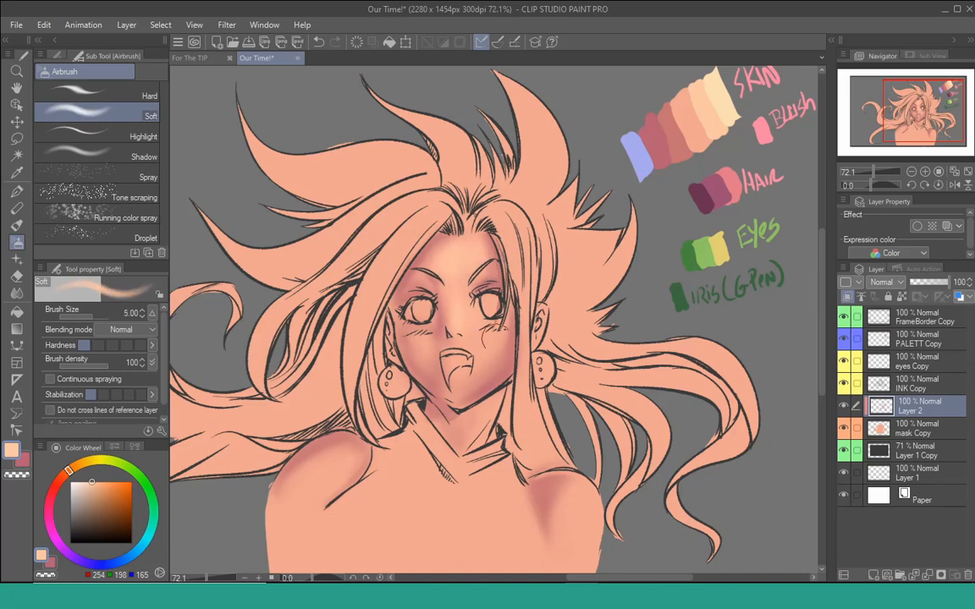
# Step: Highlight the cheek below the right-hand eye with the light peach, varying the brush size between 2 and 5
pyautogui.press('[')
pyautogui.press('[')
pyautogui.press(']')
pyautogui.press(']')
pyautogui.press(']')
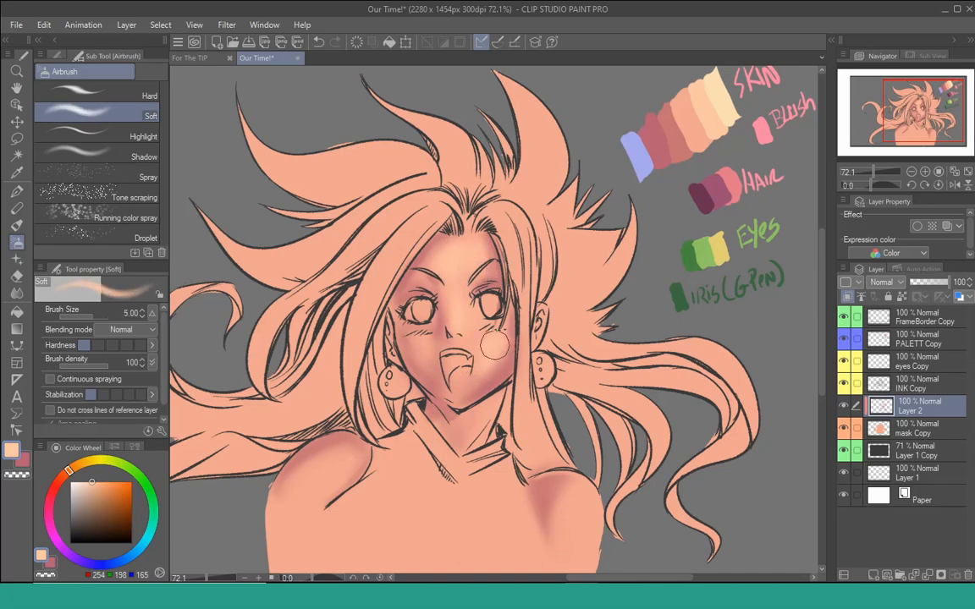
pyautogui.press('[')
pyautogui.press('[')
pyautogui.press('[')
pyautogui.press('[')
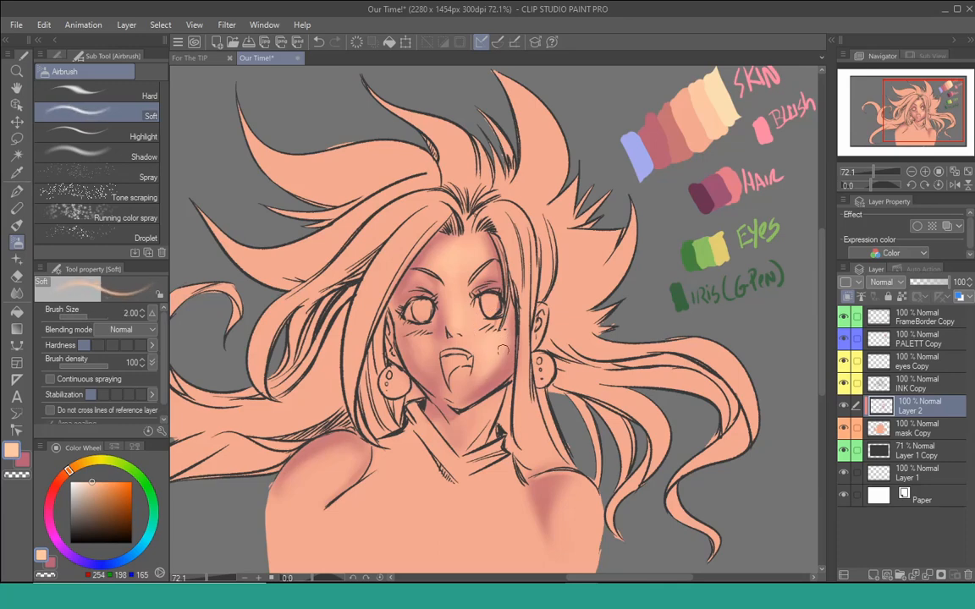
pyautogui.press(']')
pyautogui.press(']')
pyautogui.press(']')
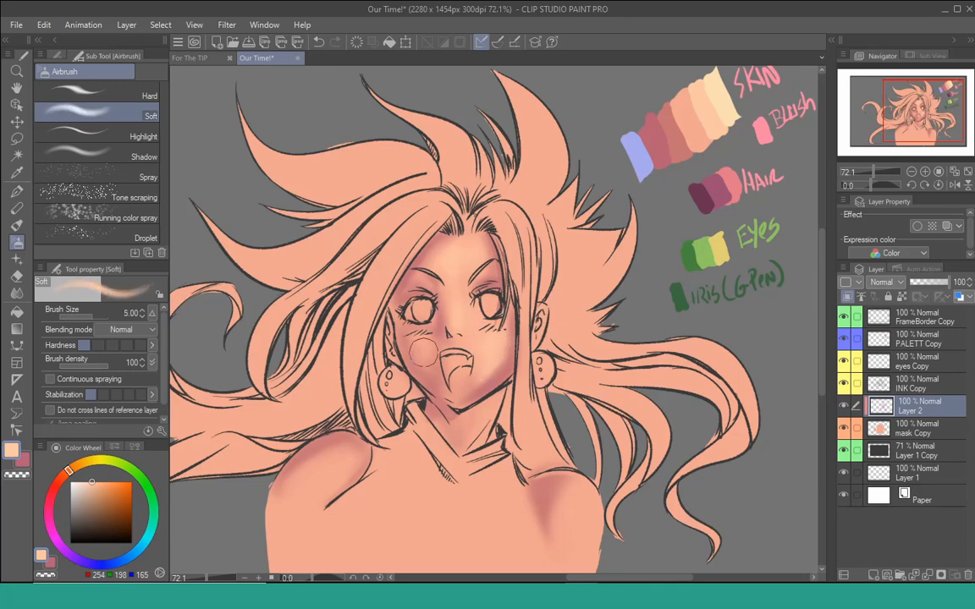
# Step: Highlight the left-hand cheek with the light peach, reducing the brush to 0.80 for fine spots and returning it to 2
pyautogui.press('[')
pyautogui.press('[')
pyautogui.press('[')
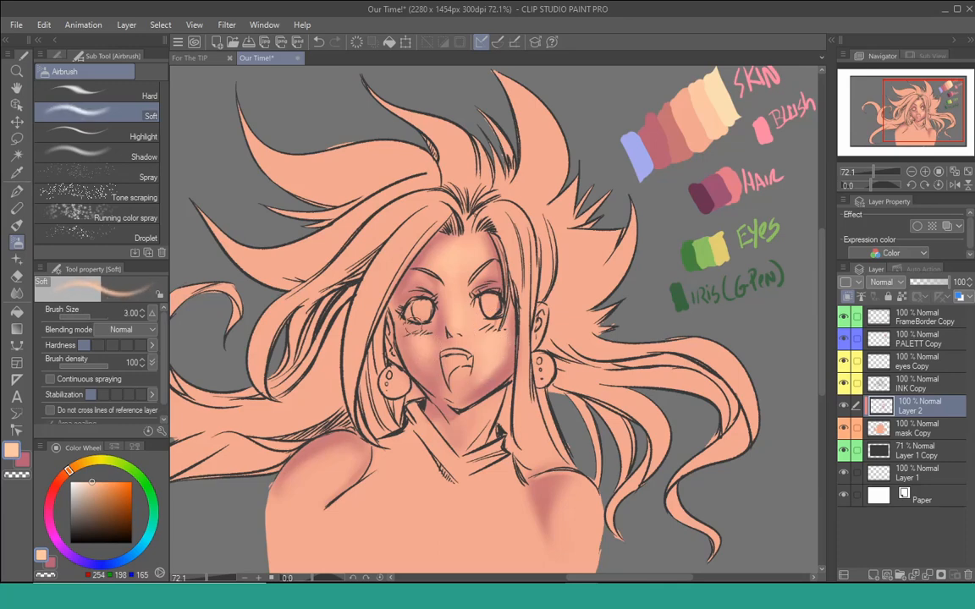
pyautogui.press('[')
pyautogui.press('[')
pyautogui.press('[')
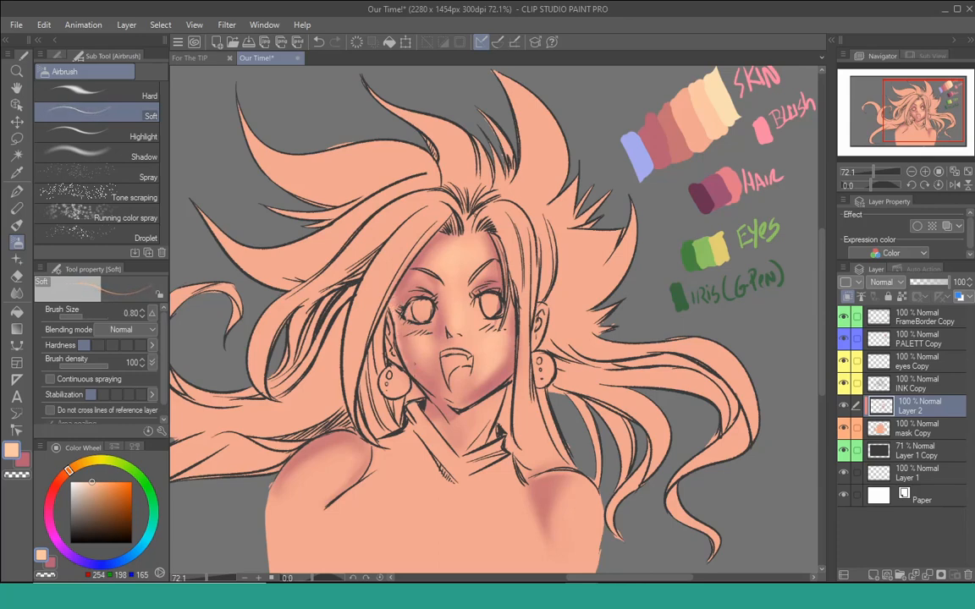
pyautogui.press(']')
pyautogui.press(']')
pyautogui.press(']')
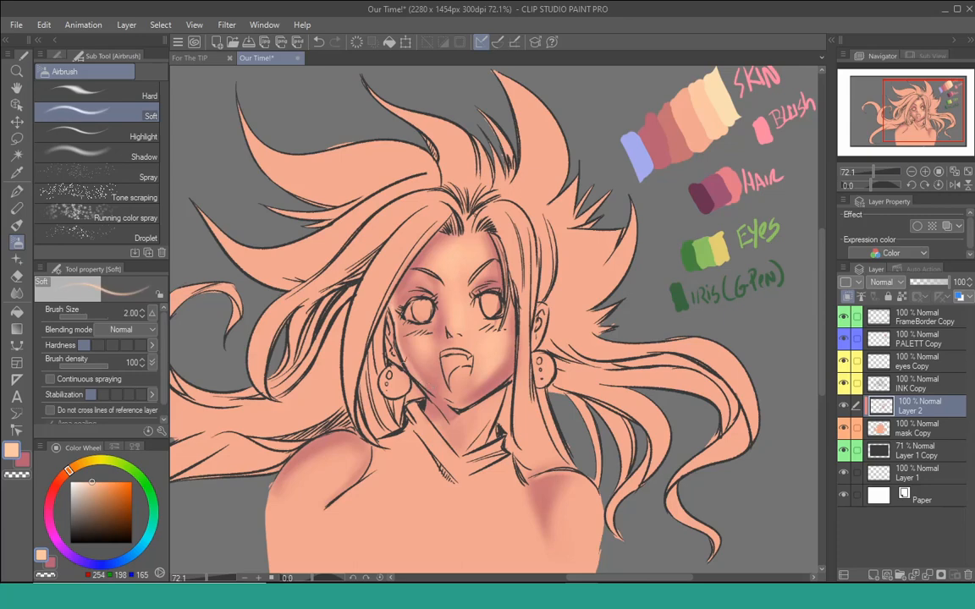
# Step: Reshade the chin and the right-hand cheek edge softly with the dark rose at brush sizes 8 and 7
pyautogui.press(']')
pyautogui.press(']')
pyautogui.press(']')
pyautogui.press(']')
pyautogui.press(']')
pyautogui.press(']')
pyautogui.press(']')
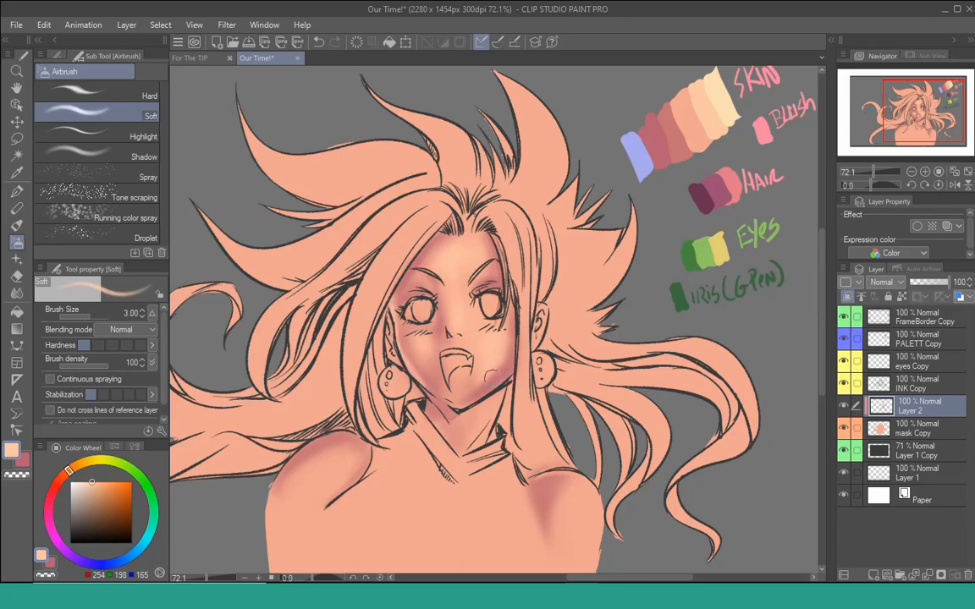
pyautogui.press('x')
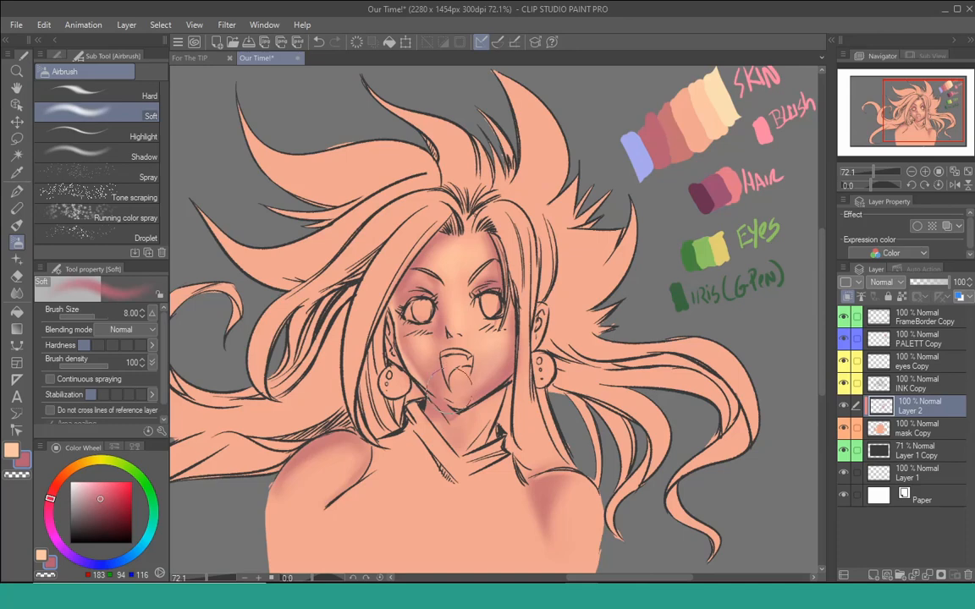
pyautogui.press(']')
pyautogui.press(']')
pyautogui.press('[')
pyautogui.press('[')
pyautogui.press('[')
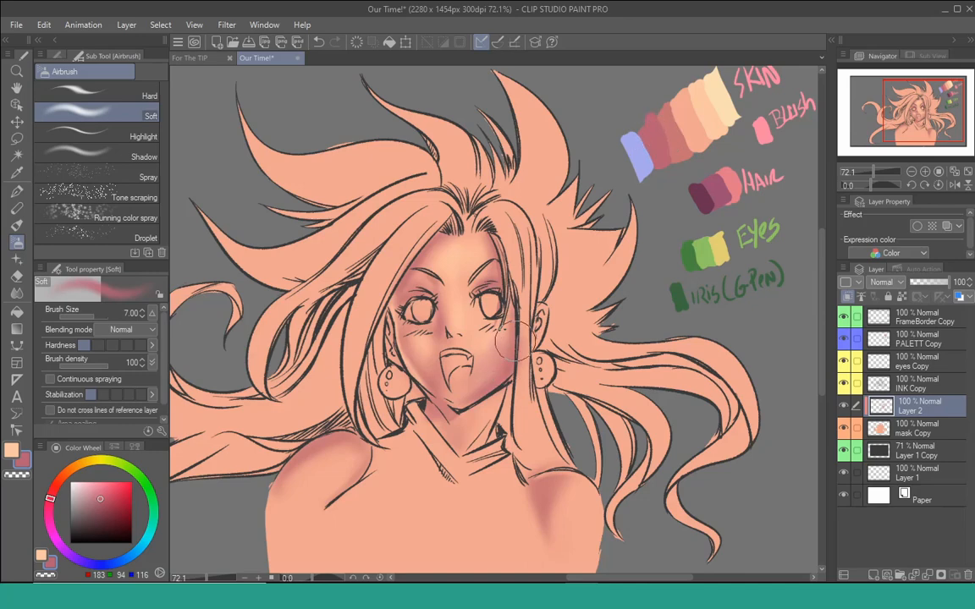
# Step: Paint the whites of both eyes in pure white with the brush reduced to 1
pyautogui.press('[')
pyautogui.press('[')
pyautogui.press('[')
pyautogui.press('[')
pyautogui.press('[')
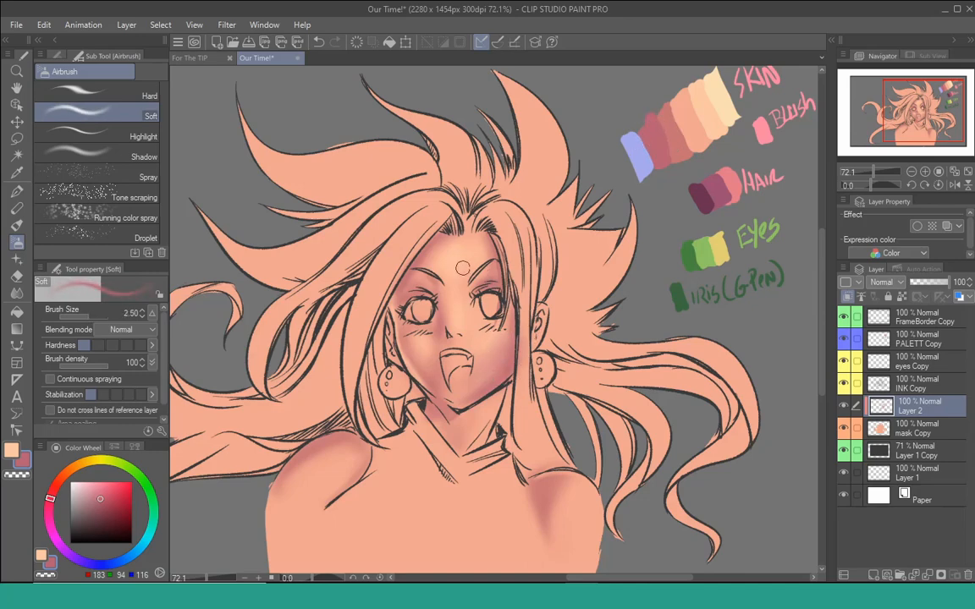
pyautogui.press('x')
pyautogui.press('[')
pyautogui.moveTo(505, 331); pyautogui.dragTo(514, 296)
pyautogui.moveTo(429, 273); pyautogui.dragTo(429, 277)
pyautogui.press('x')
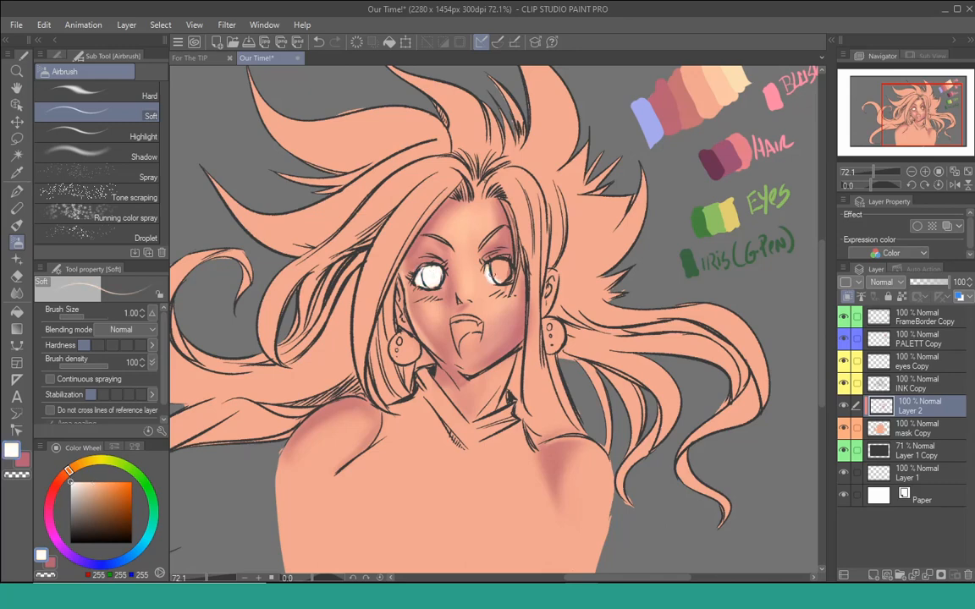
pyautogui.moveTo(495, 267); pyautogui.dragTo(501, 270)
# Step: Paint the inside of the mouth with the dark rose from the skin palette at brush size 0.80
pyautogui.keyDown('alt'); pyautogui.click(726, 82); pyautogui.keyUp('alt')
pyautogui.press('[')
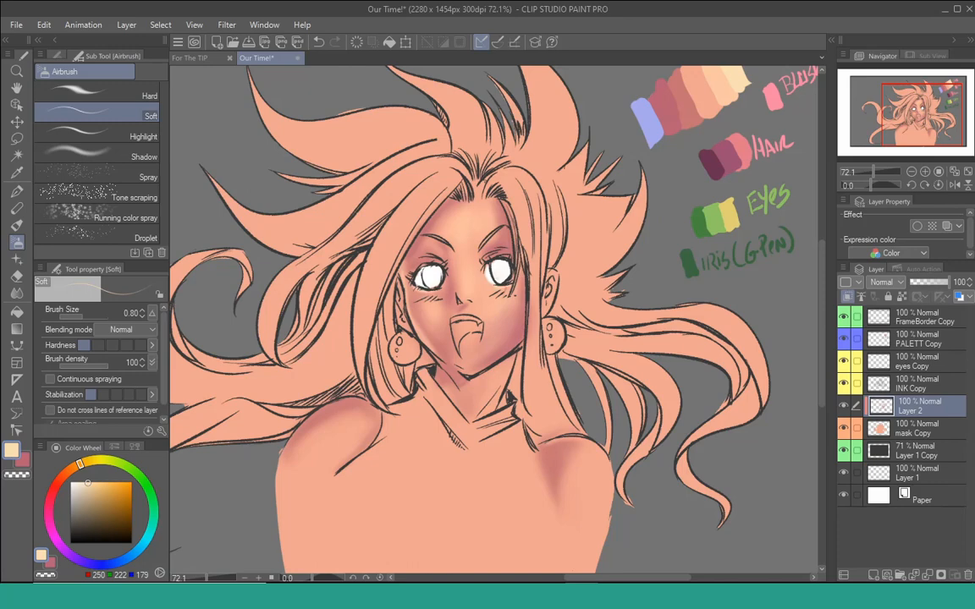
pyautogui.keyDown('alt'); pyautogui.click(669, 105); pyautogui.keyUp('alt')
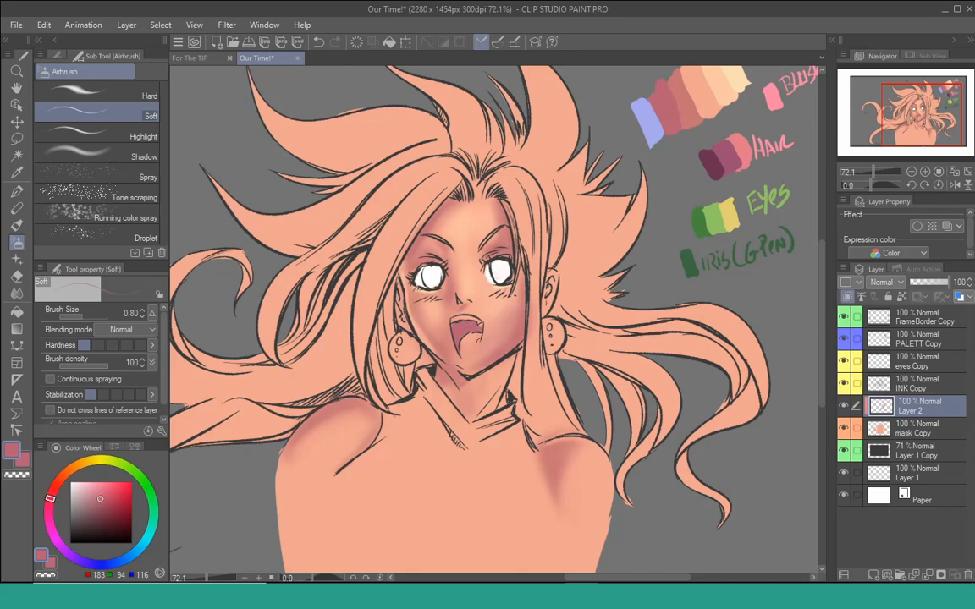
# Step: Mix a brighter coral pink (241, 115, 127) on the colour wheel and paint the tongue with it
pyautogui.click(57, 491)
pyautogui.click(98, 490)
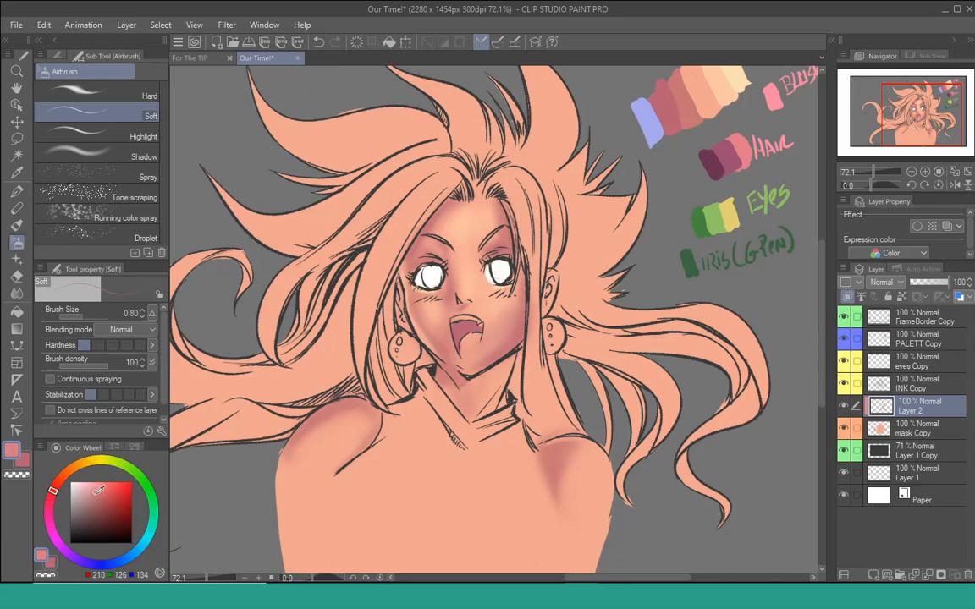
pyautogui.click(96, 485)
pyautogui.click(102, 485)
pyautogui.moveTo(478, 338); pyautogui.dragTo(468, 350)
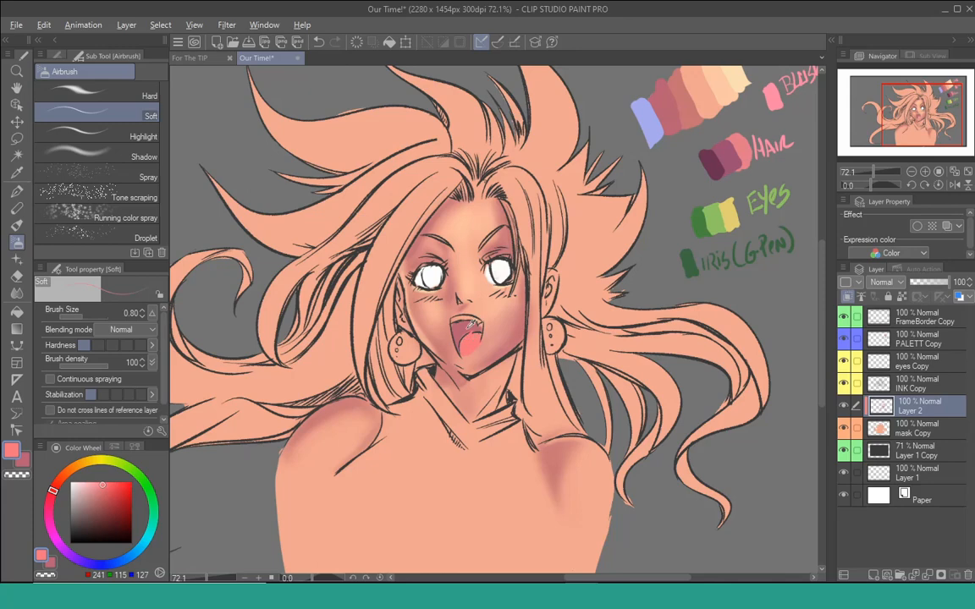
# Step: Sample white from the eye and paint the upper teeth with it
pyautogui.keyDown('alt'); pyautogui.click(469, 330); pyautogui.keyUp('alt')
pyautogui.keyDown('alt'); pyautogui.click(433, 272); pyautogui.keyUp('alt')
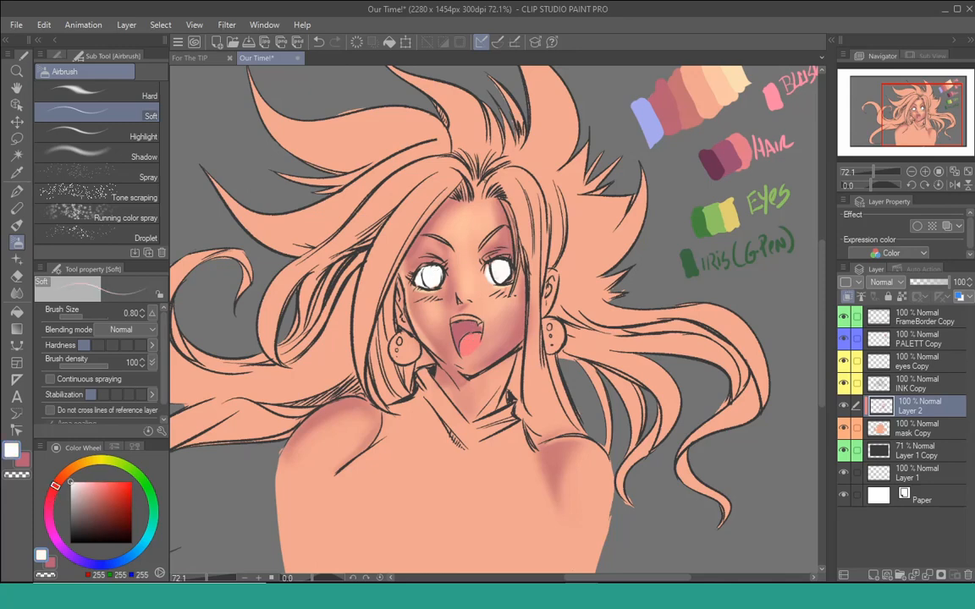
pyautogui.moveTo(454, 320); pyautogui.dragTo(480, 323)
# Step: Sample the light peach from the skin palette and highlight both shoulders at brush size 8, reducing the brush to 5 at the end
pyautogui.keyDown('alt'); pyautogui.click(717, 85); pyautogui.keyUp('alt')
pyautogui.press(']')
pyautogui.press(']')
pyautogui.press(']')
pyautogui.press(']')
pyautogui.press(']')
pyautogui.press(']')
pyautogui.press(']')
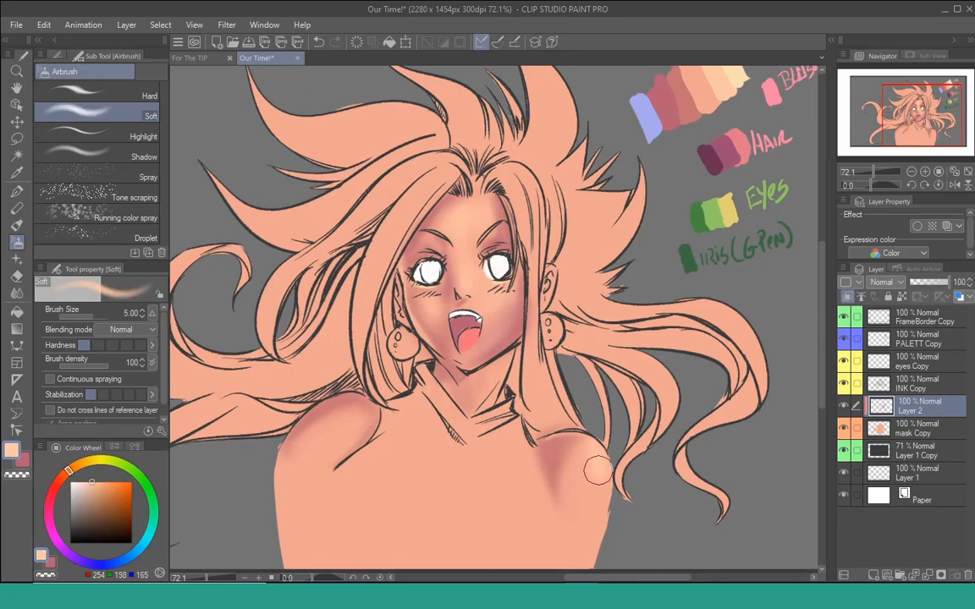
pyautogui.press(']')
pyautogui.press(']')
pyautogui.press(']')
pyautogui.moveTo(592, 467)
pyautogui.mouseDown()
pyautogui.moveTo(583, 477)
pyautogui.moveTo(597, 495)
pyautogui.mouseUp()
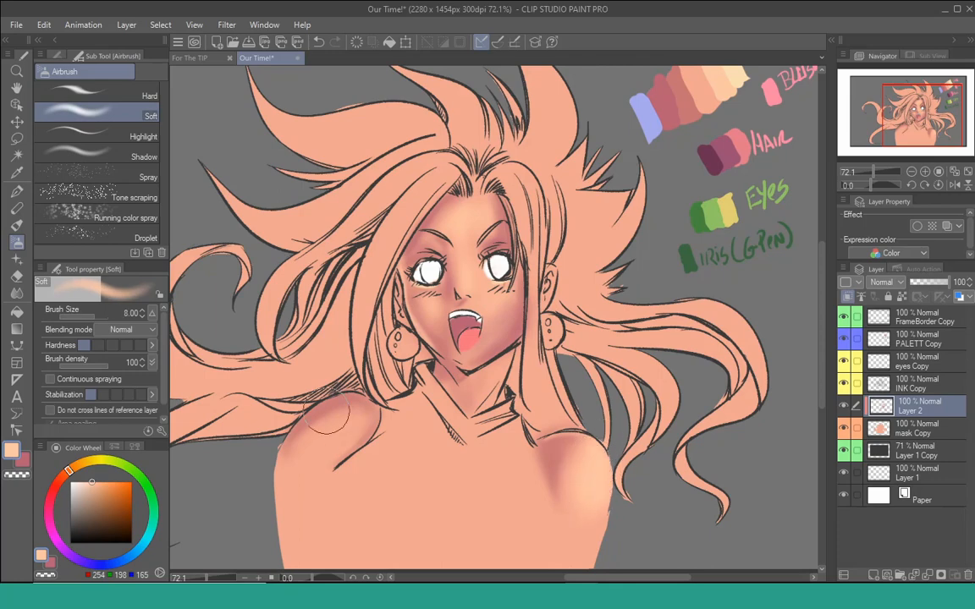
pyautogui.moveTo(348, 421); pyautogui.dragTo(316, 451)
pyautogui.press('[')
pyautogui.press('[')
pyautogui.press('[')
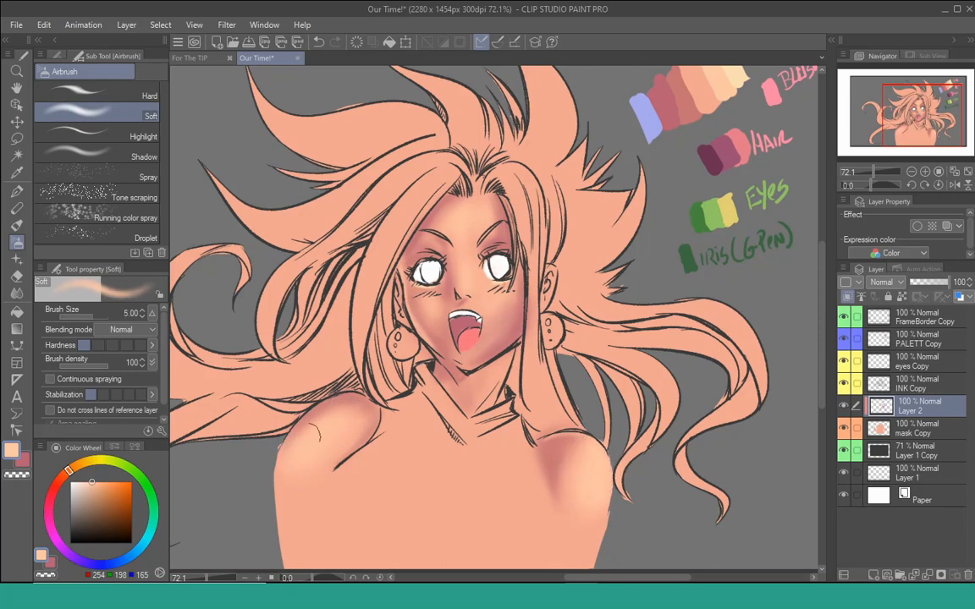
pyautogui.moveTo(430, 450)
pyautogui.mouseDown()
pyautogui.moveTo(457, 392)
pyautogui.moveTo(454, 413)
pyautogui.mouseUp()
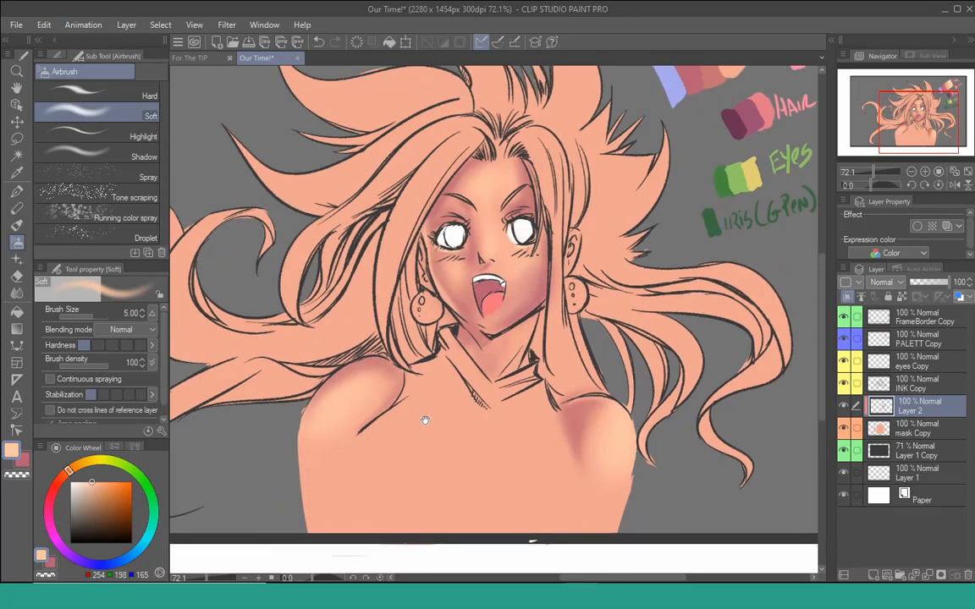
pyautogui.press('m')
pyautogui.moveTo(387, 382); pyautogui.dragTo(390, 428)
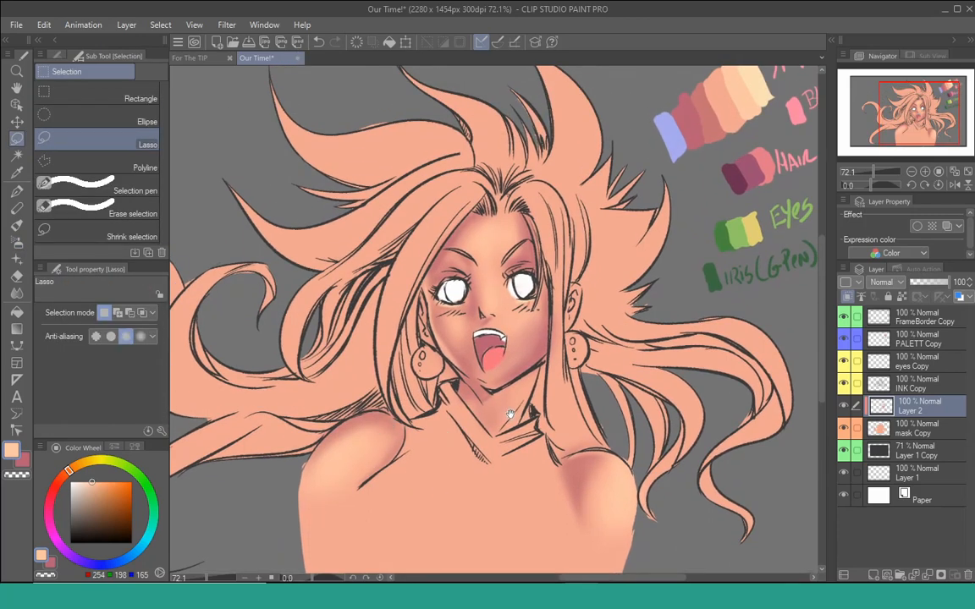
pyautogui.moveTo(480, 389); pyautogui.dragTo(505, 392)
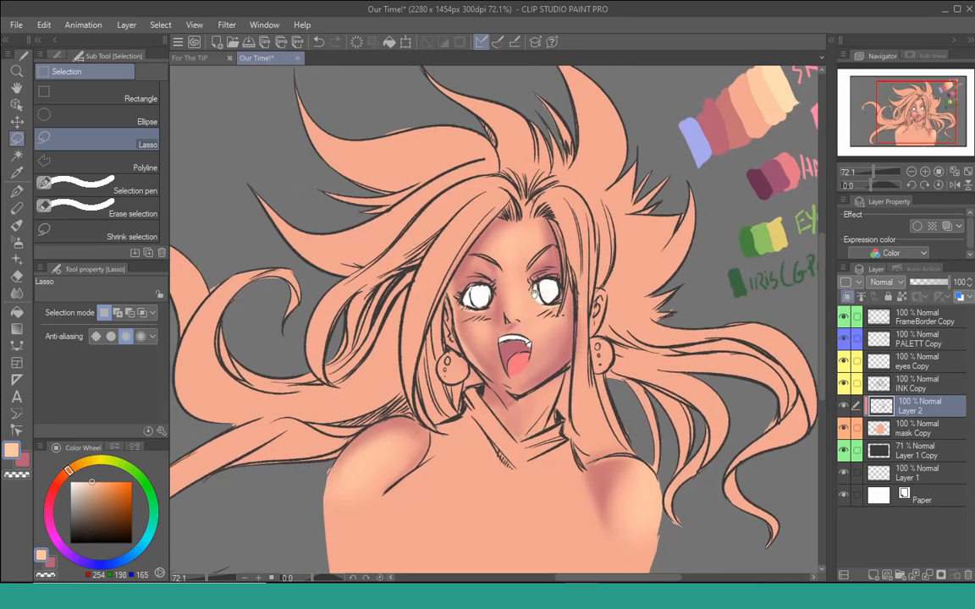
pyautogui.moveTo(592, 346); pyautogui.dragTo(591, 365)
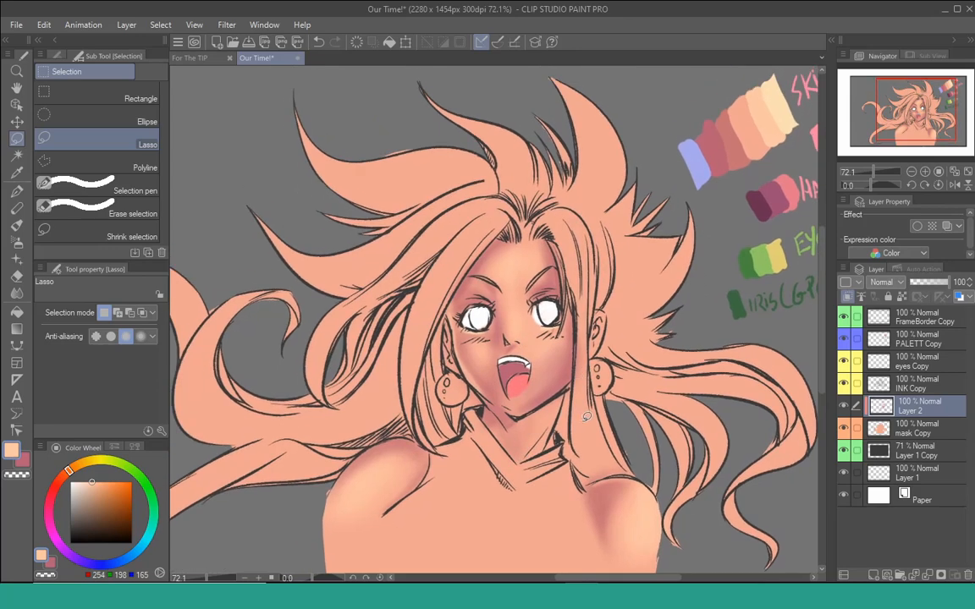
pyautogui.moveTo(586, 417); pyautogui.dragTo(564, 385)
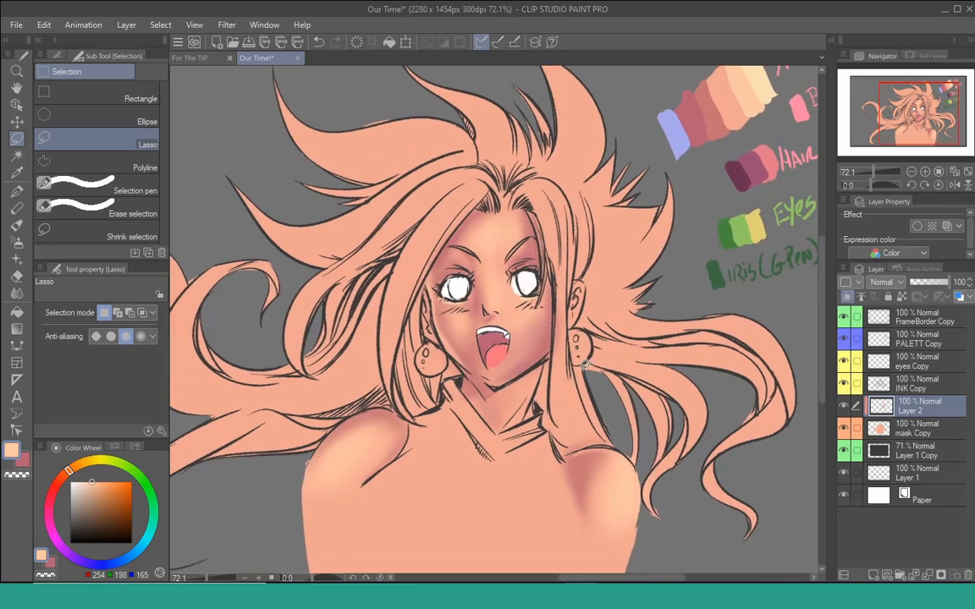
# Step: Apply a Color balance correction to the skin shading layer with half tones at -11, -10, 10 and the shadows shifted slightly toward blue
pyautogui.click(44, 24)
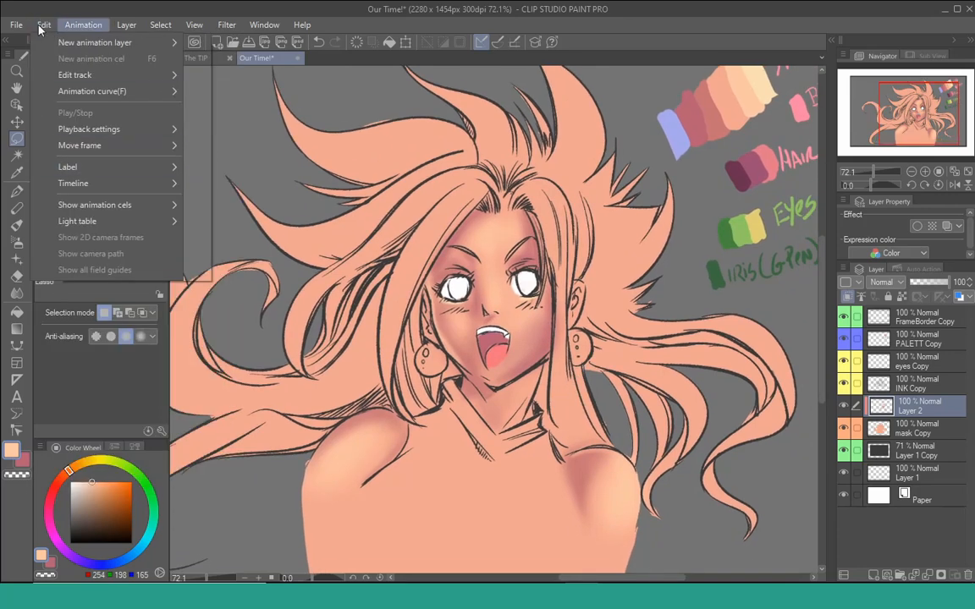
pyautogui.moveTo(43, 24)
pyautogui.moveTo(135, 318)
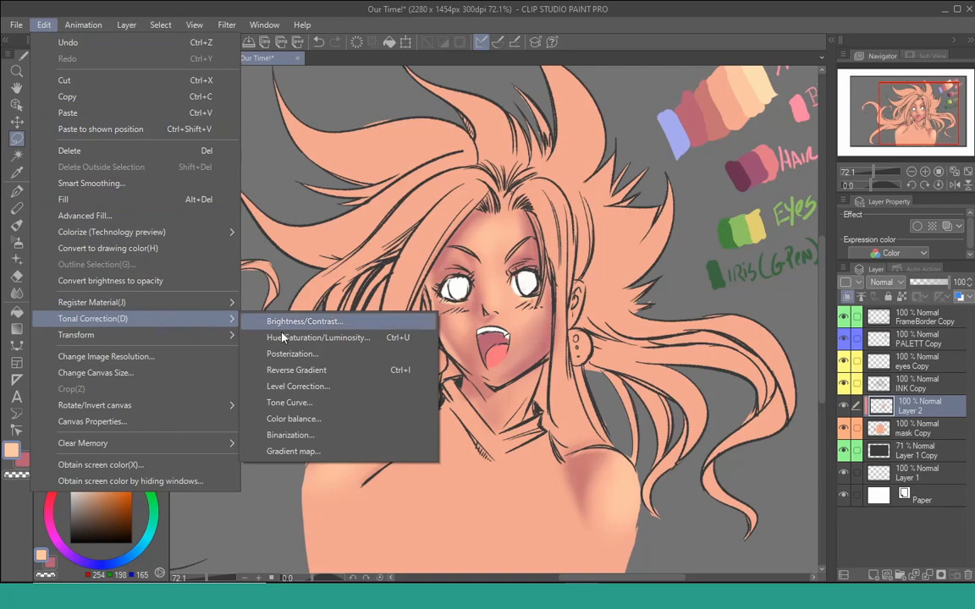
pyautogui.click(356, 419)
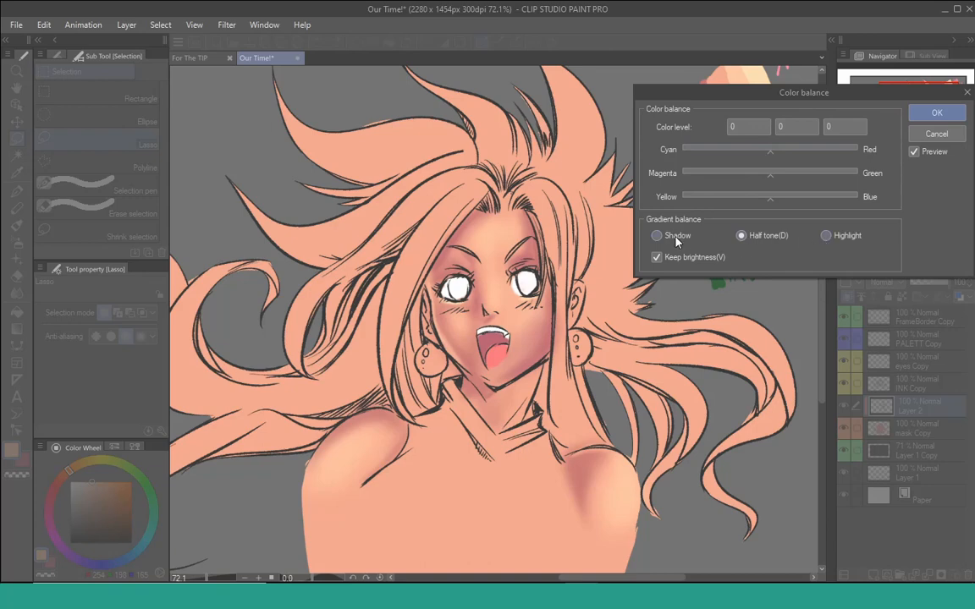
pyautogui.click(749, 152)
pyautogui.moveTo(763, 159); pyautogui.dragTo(780, 206)
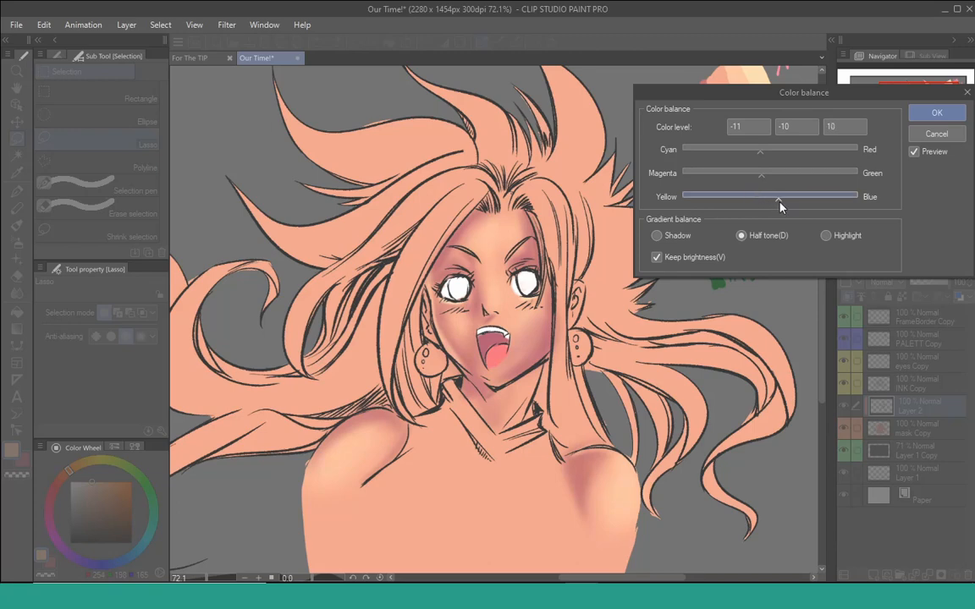
pyautogui.click(659, 241)
pyautogui.moveTo(769, 199); pyautogui.dragTo(782, 202)
pyautogui.press('Return')
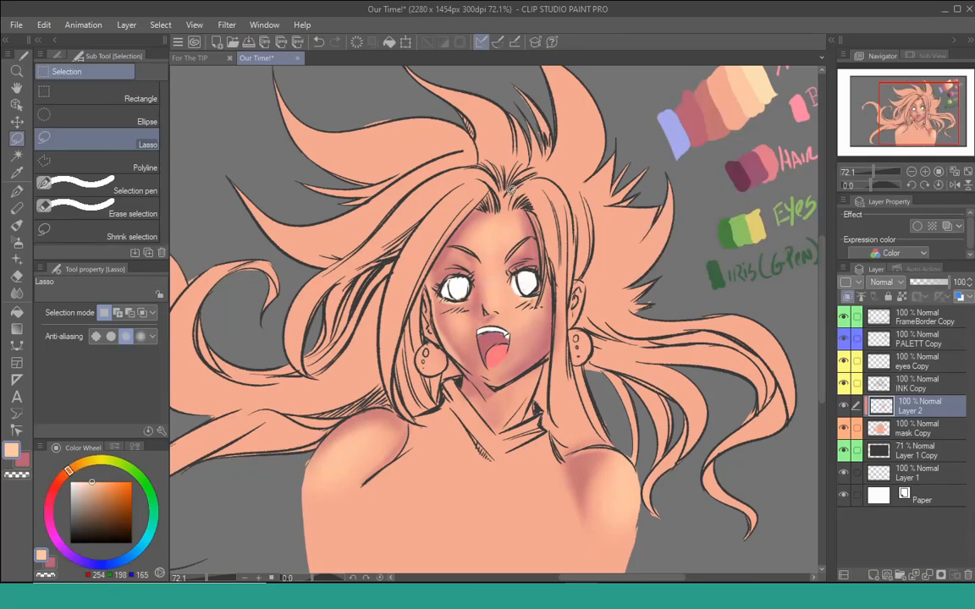
# Step: Start another Color balance correction on the skin shading layer and set the half tone levels to 14, -15 and -12
pyautogui.click(44, 24)
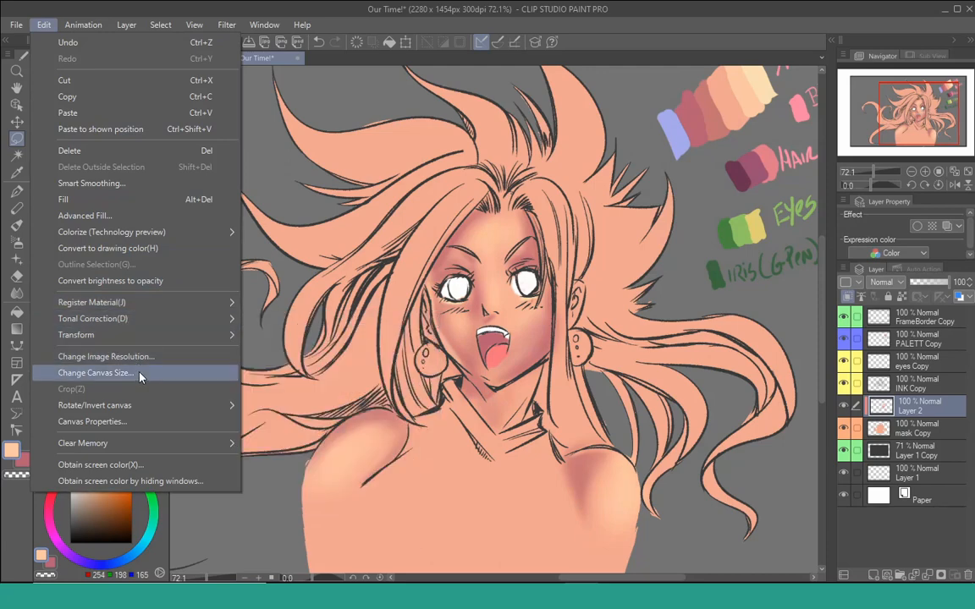
pyautogui.moveTo(127, 319)
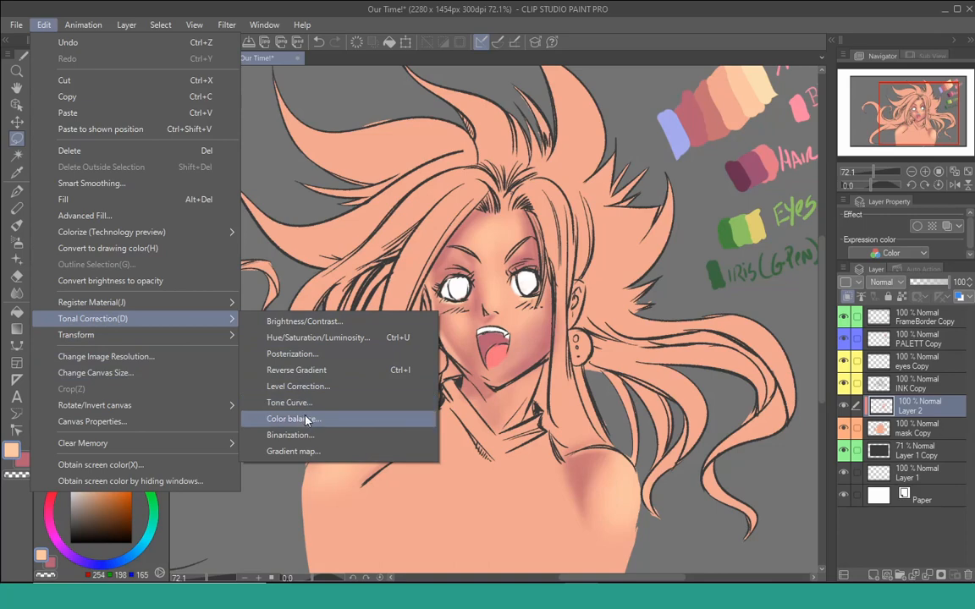
pyautogui.click(292, 419)
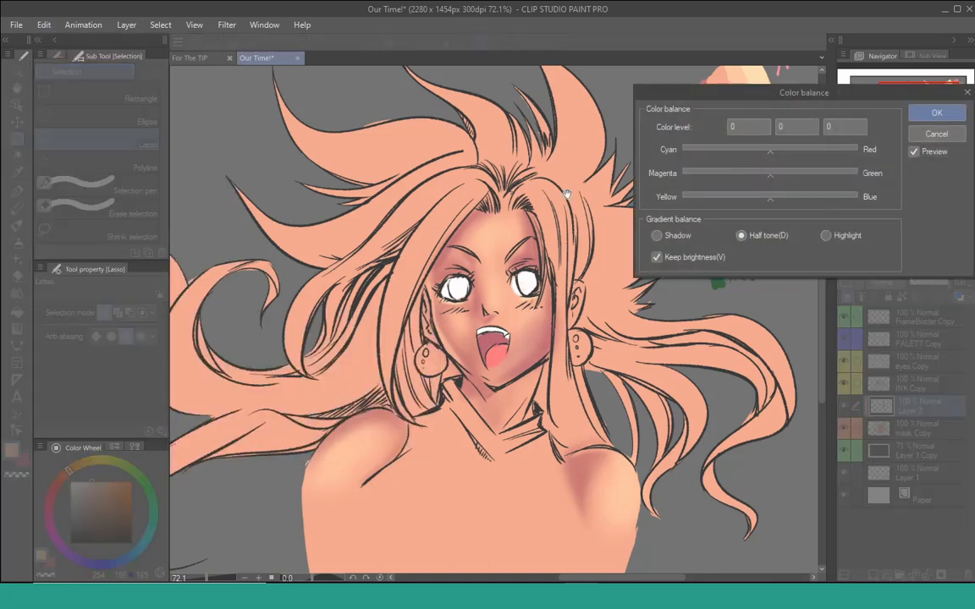
pyautogui.click(780, 156)
pyautogui.click(758, 177)
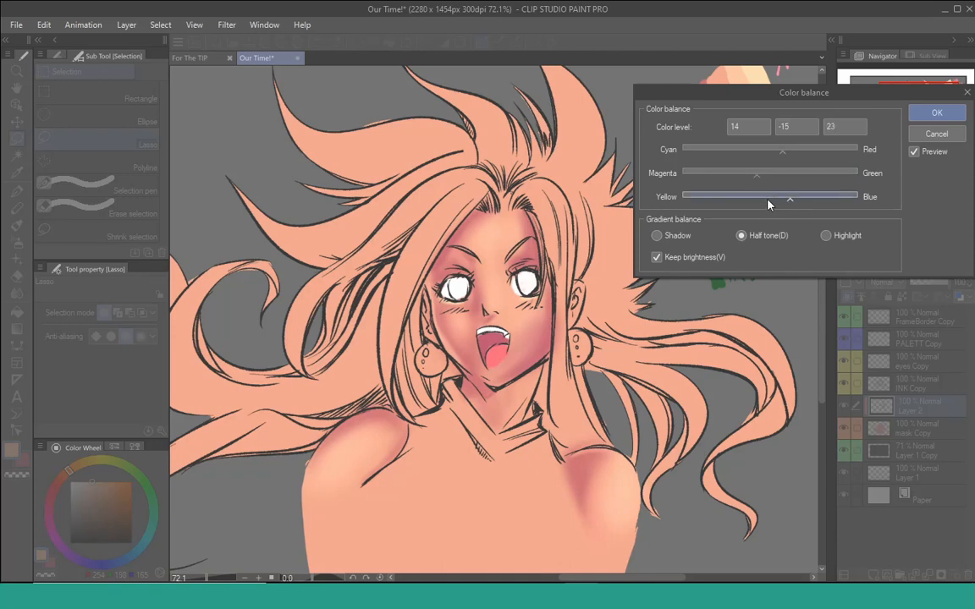
pyautogui.click(760, 199)
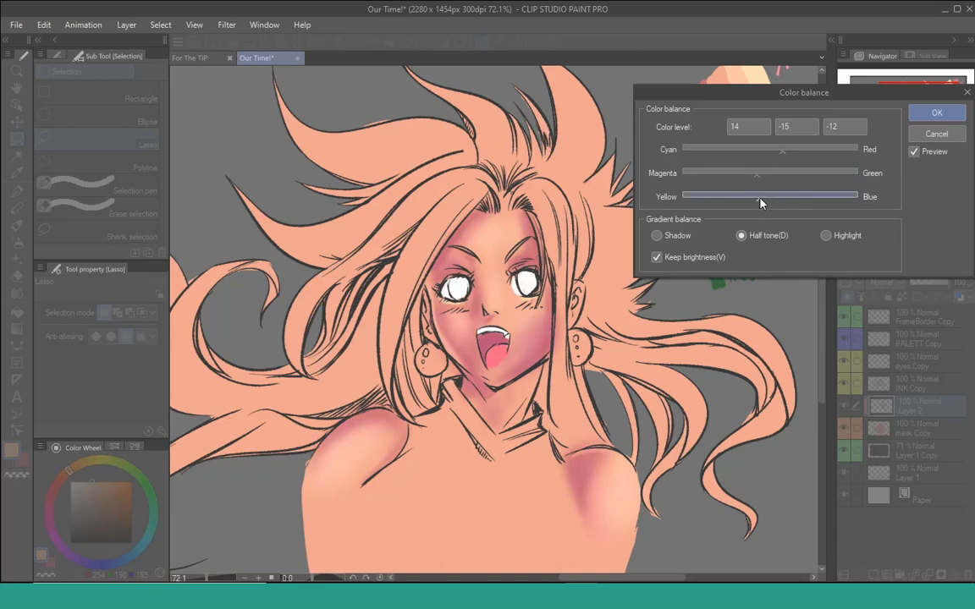
# Step: Set the shadow color levels to 14 toward red and 9 toward green, and apply the Color balance correction
pyautogui.click(826, 237)
pyautogui.click(658, 236)
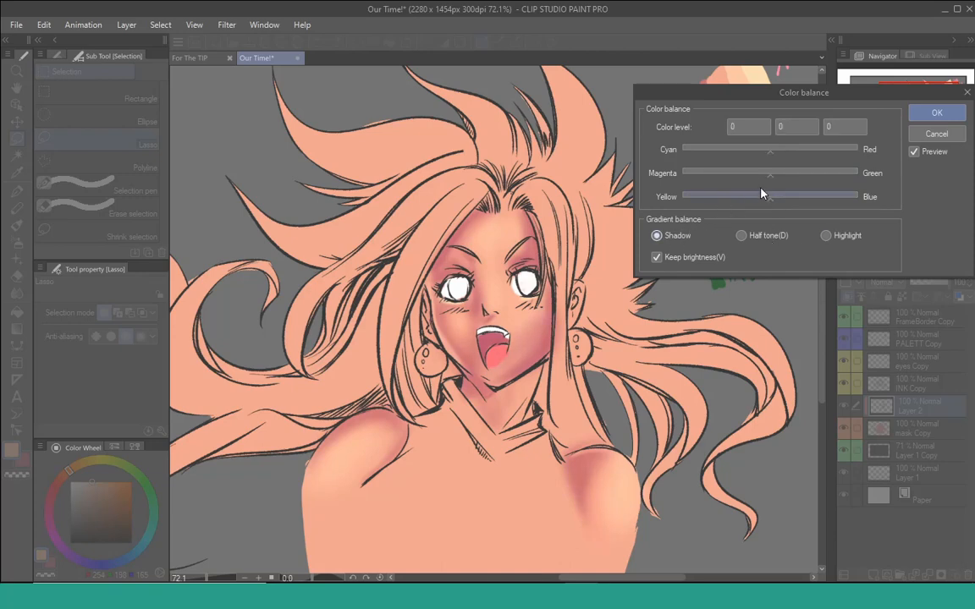
pyautogui.click(781, 156)
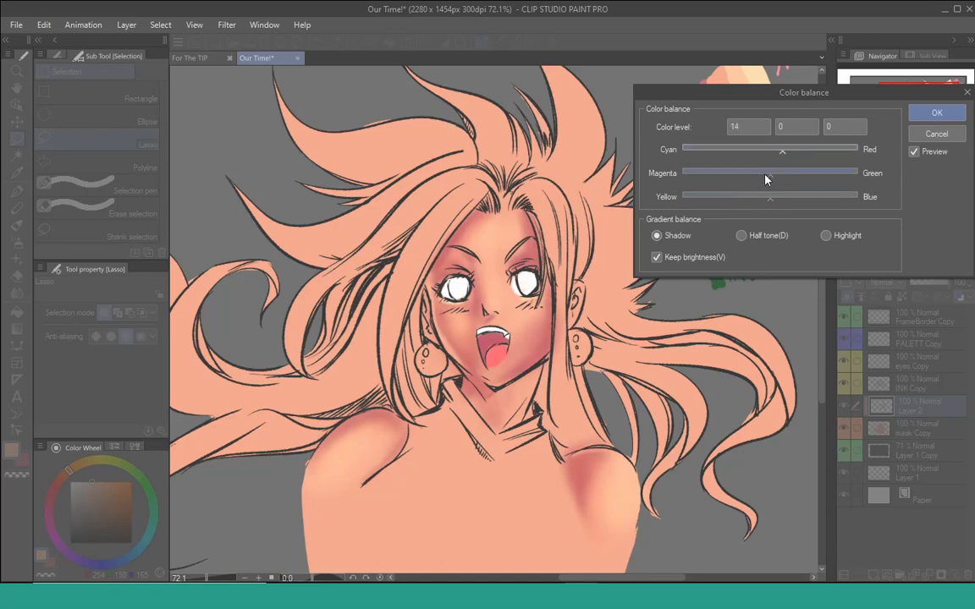
pyautogui.click(778, 175)
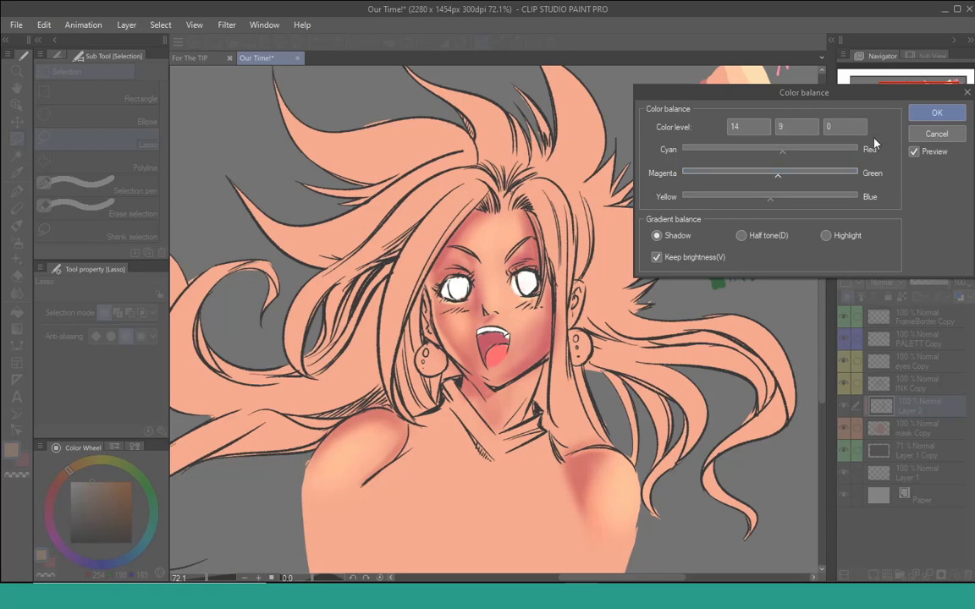
pyautogui.click(936, 114)
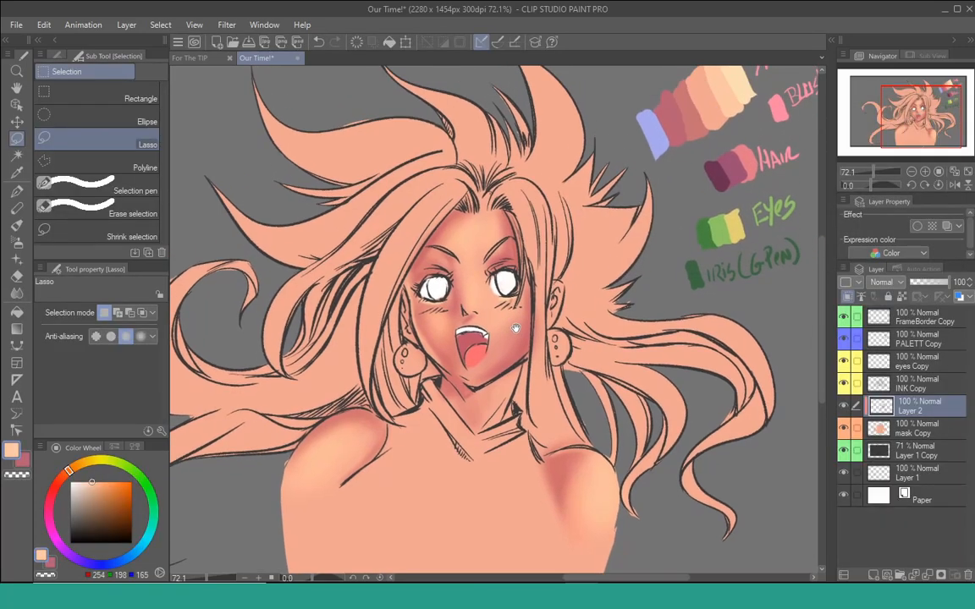